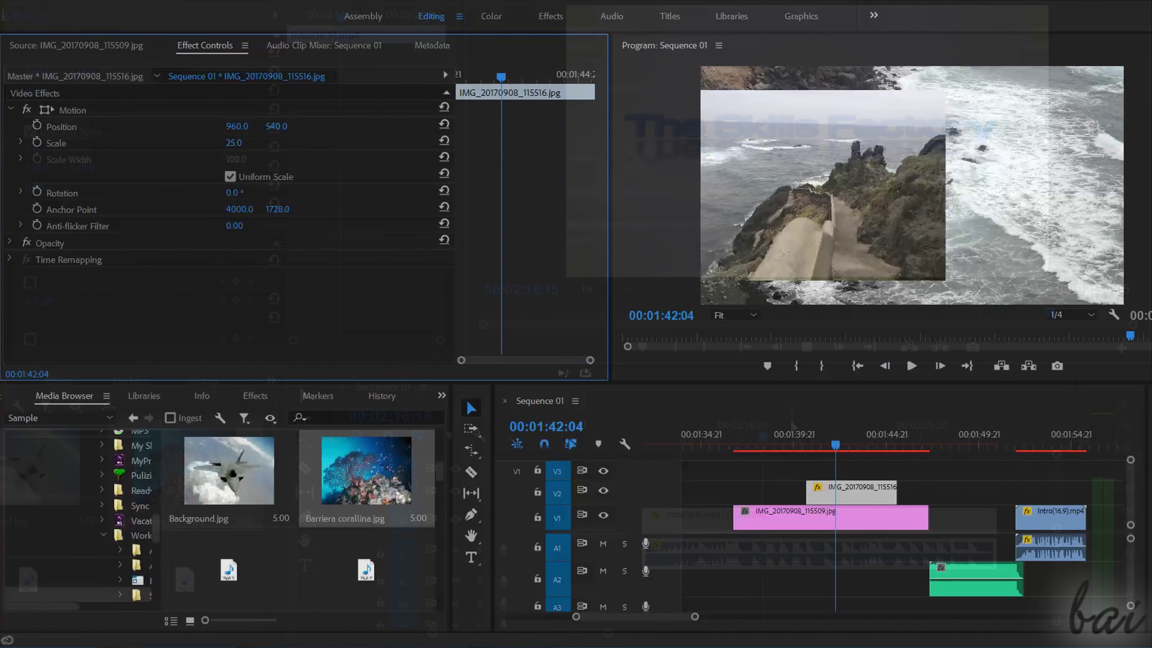
Step: Rotate the clip to -10°, lower the image's opacity, and give the Ocean title a black drop shadow with more distance
mouse_move(234, 193)
mouse_down()
mouse_move(220, 192)
mouse_move(234, 192)
mouse_move(218, 209)
mouse_up()
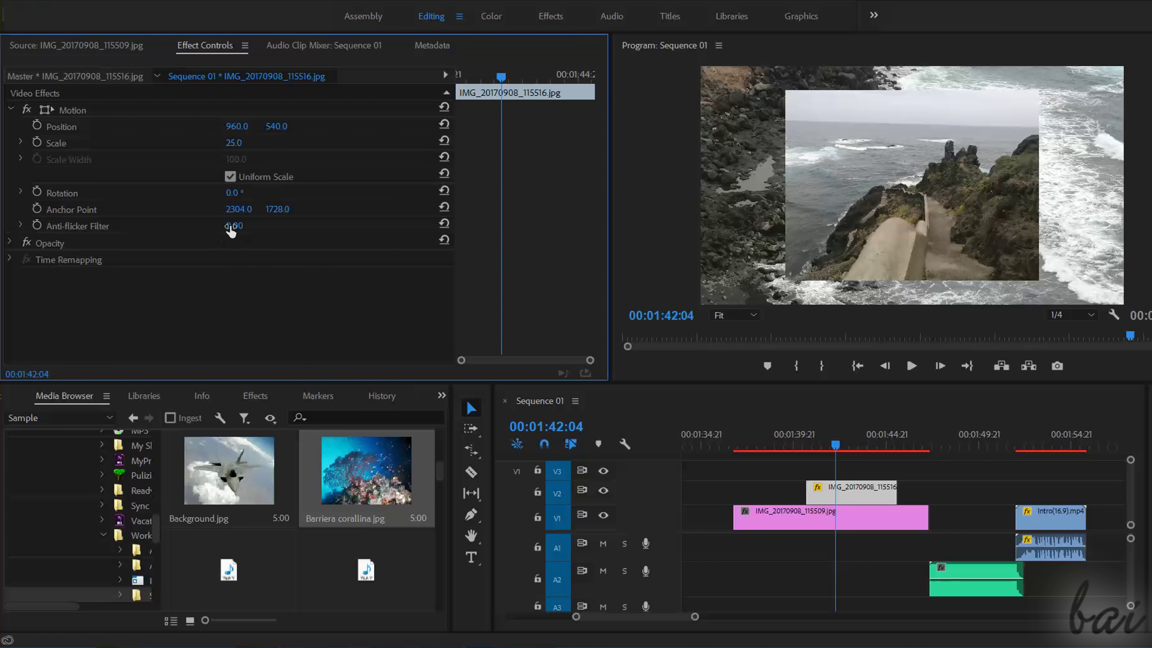
click(9, 243)
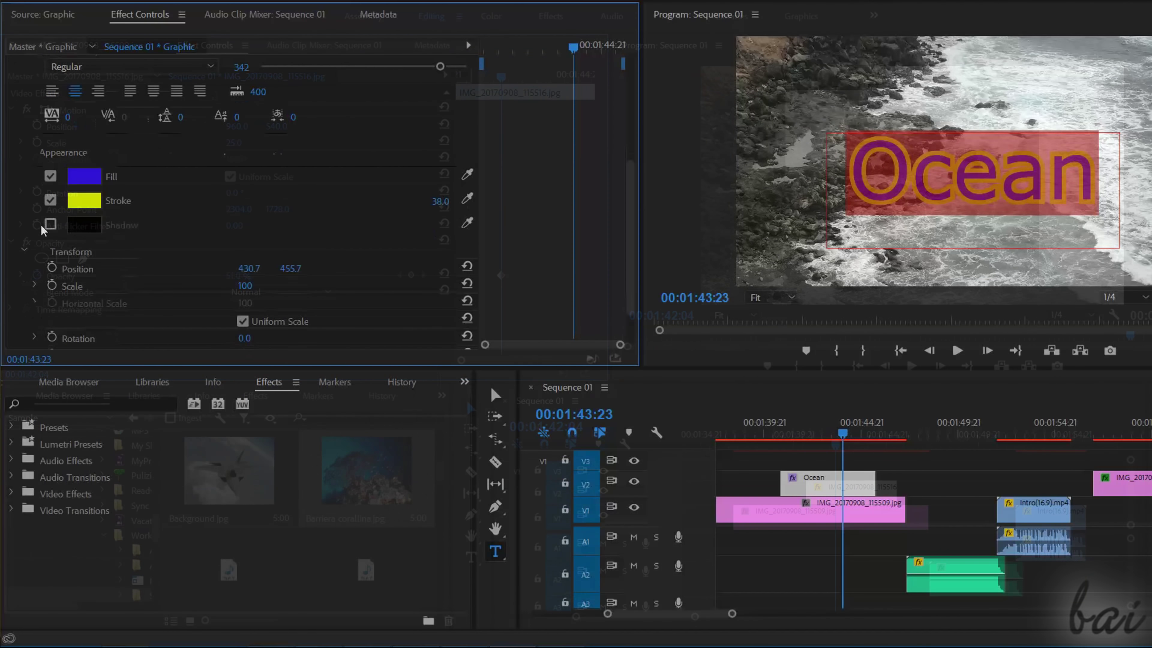
click(50, 224)
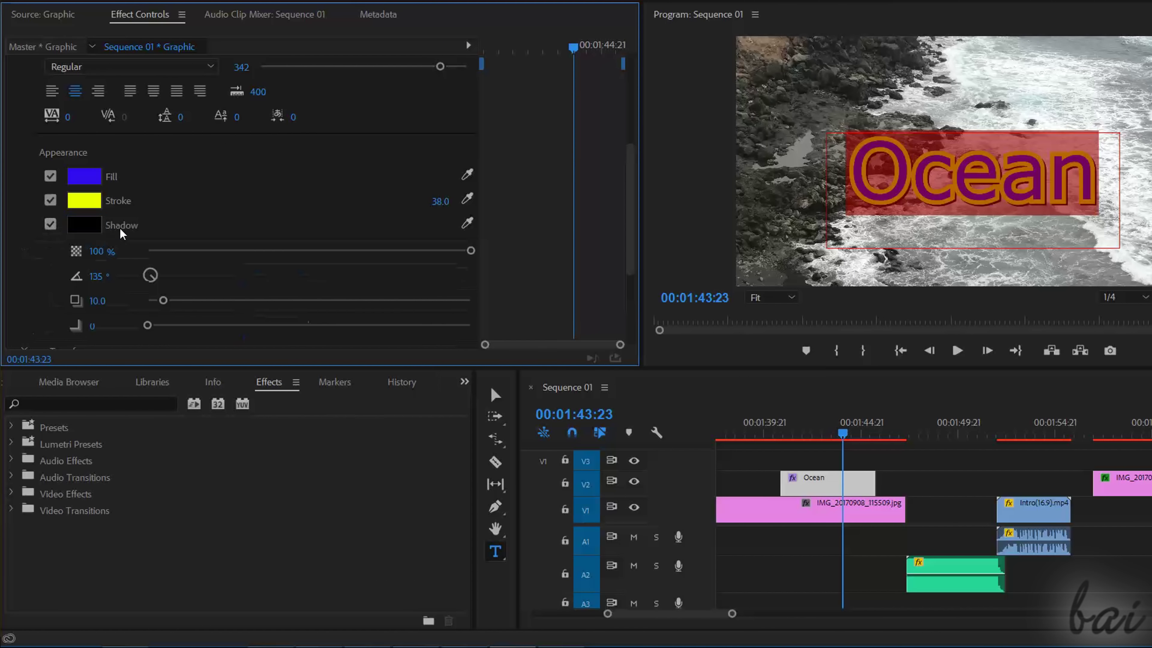
click(89, 232)
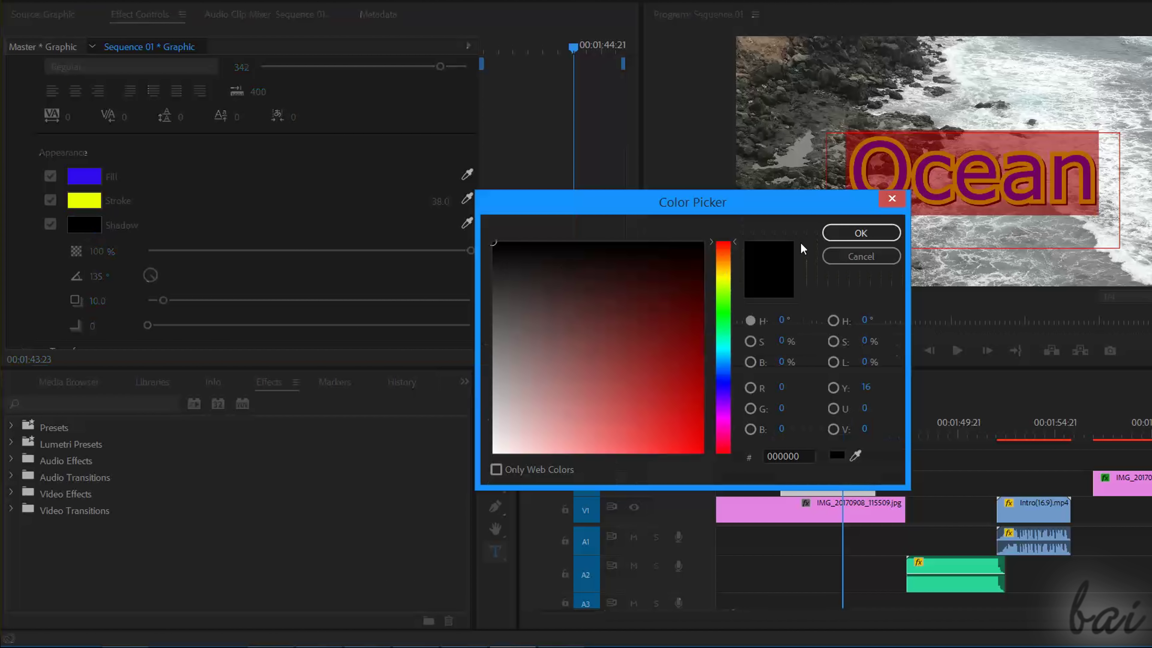
click(861, 233)
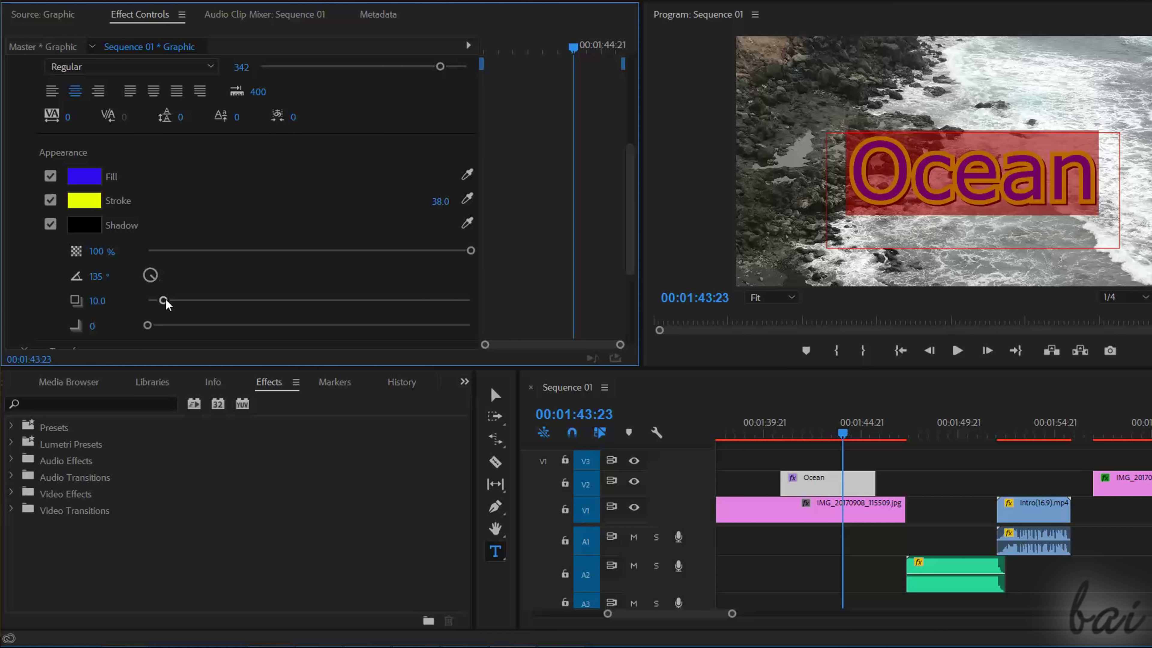
drag(164, 300, 258, 326)
scroll(186, 259, down, 2)
scroll(186, 259, up, 2)
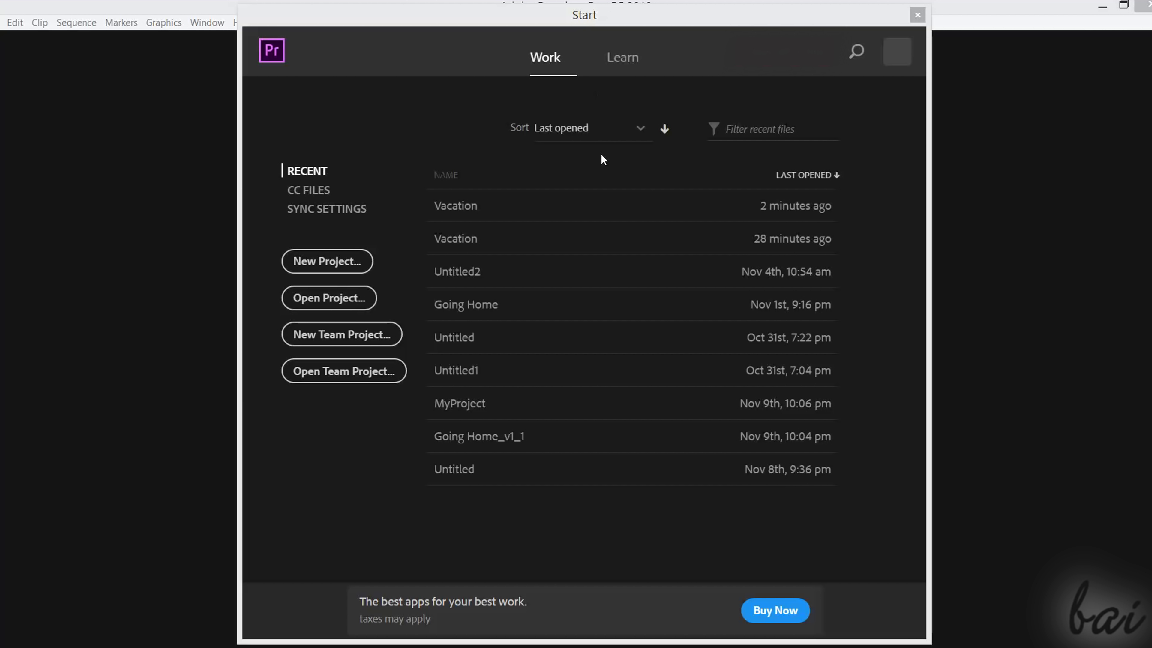
Step: Browse the Learn tutorials, the recent projects list and the Creative Cloud files page on the Start screen
click(617, 64)
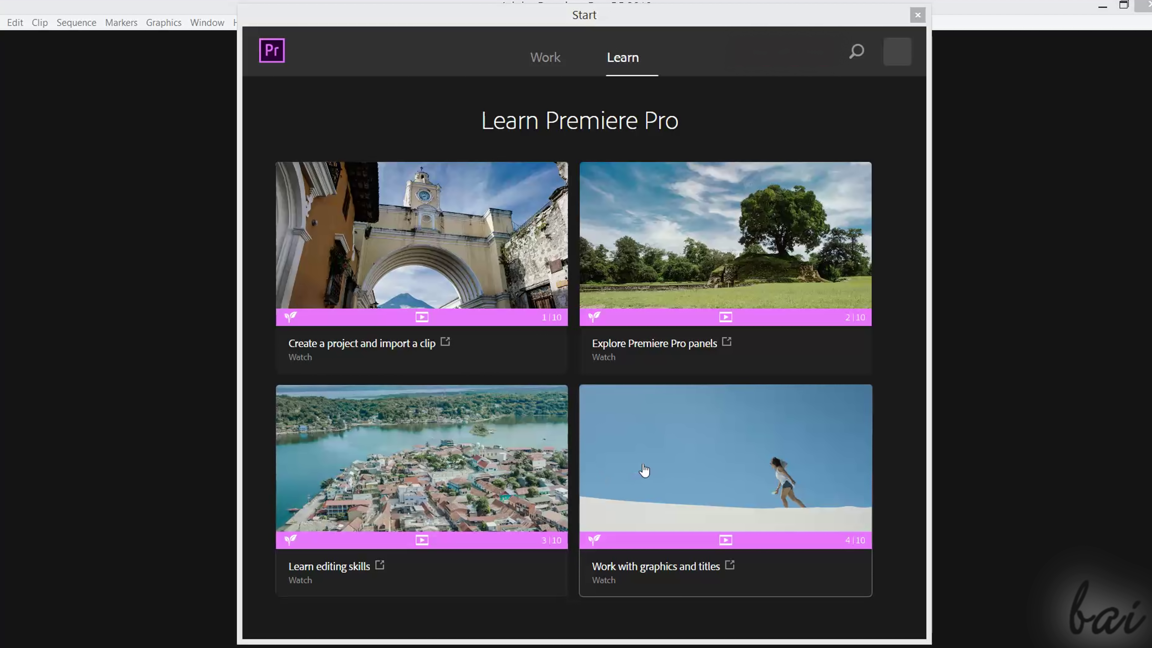
click(548, 63)
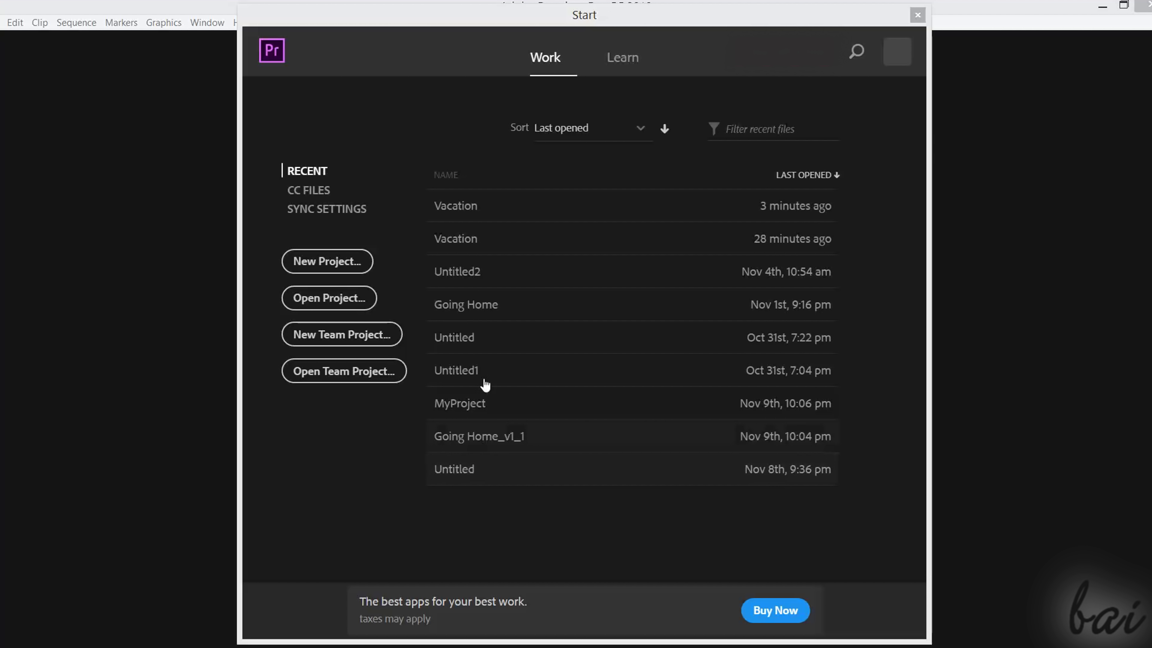
click(315, 197)
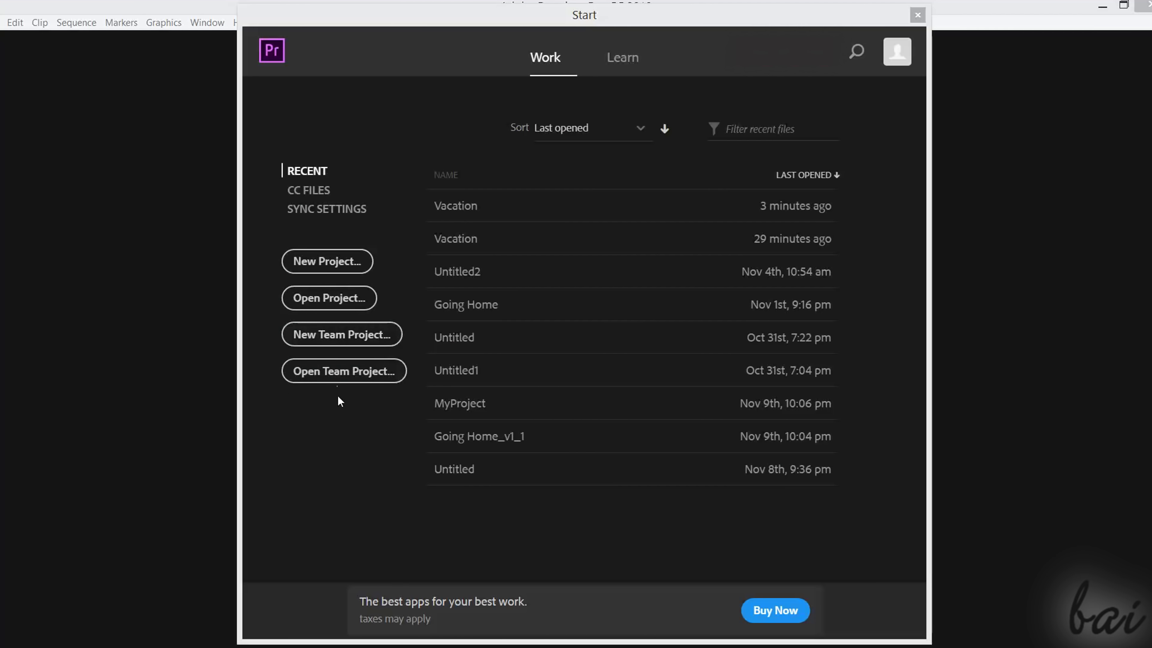
Step: Cancel the Open Project browser, then try Open Team Project
click(328, 313)
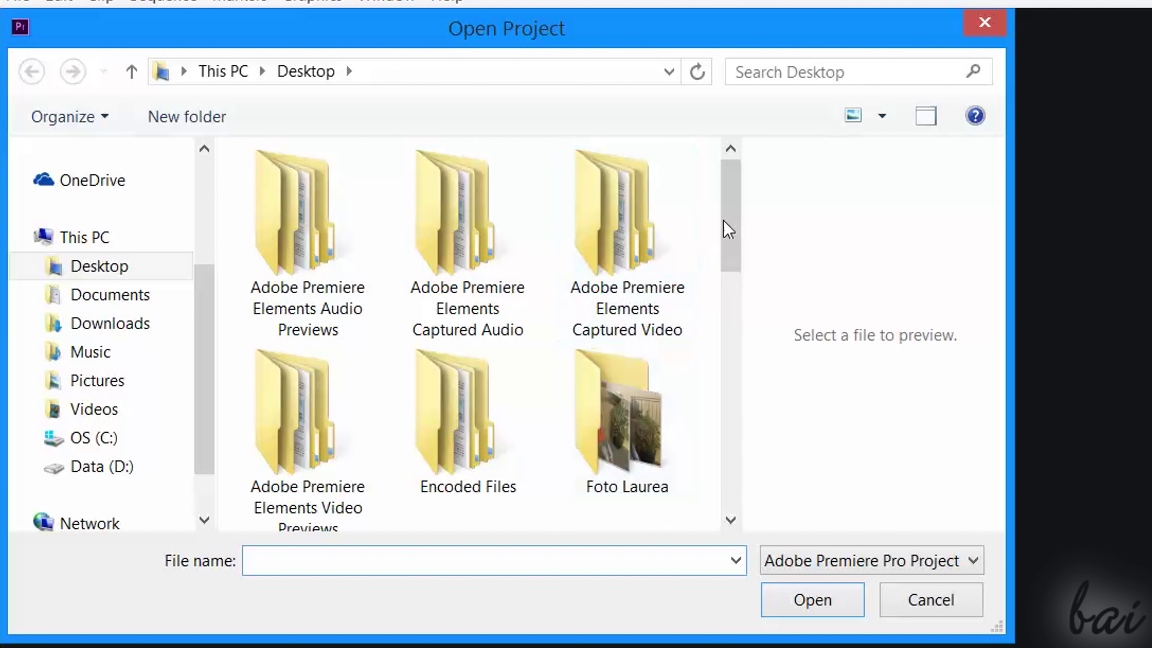
drag(425, 149, 419, 286)
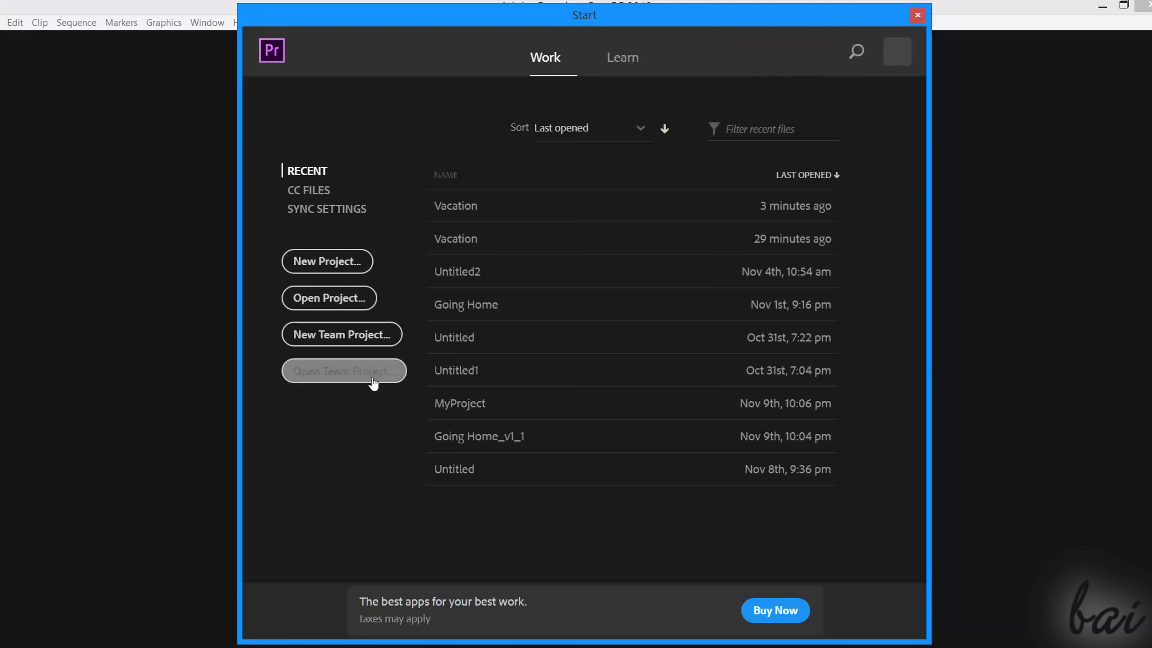
click(339, 268)
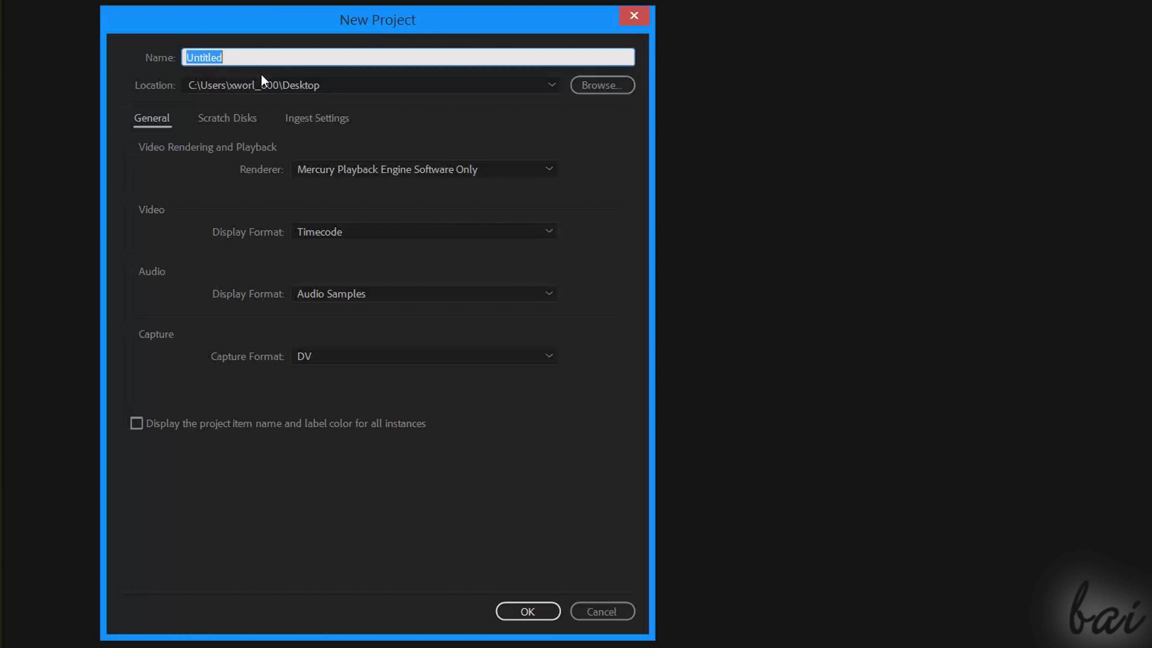
Step: Create project MyProject, keeping the Desktop location and Timecode video display format
text(MyProject)
click(260, 77)
click(601, 86)
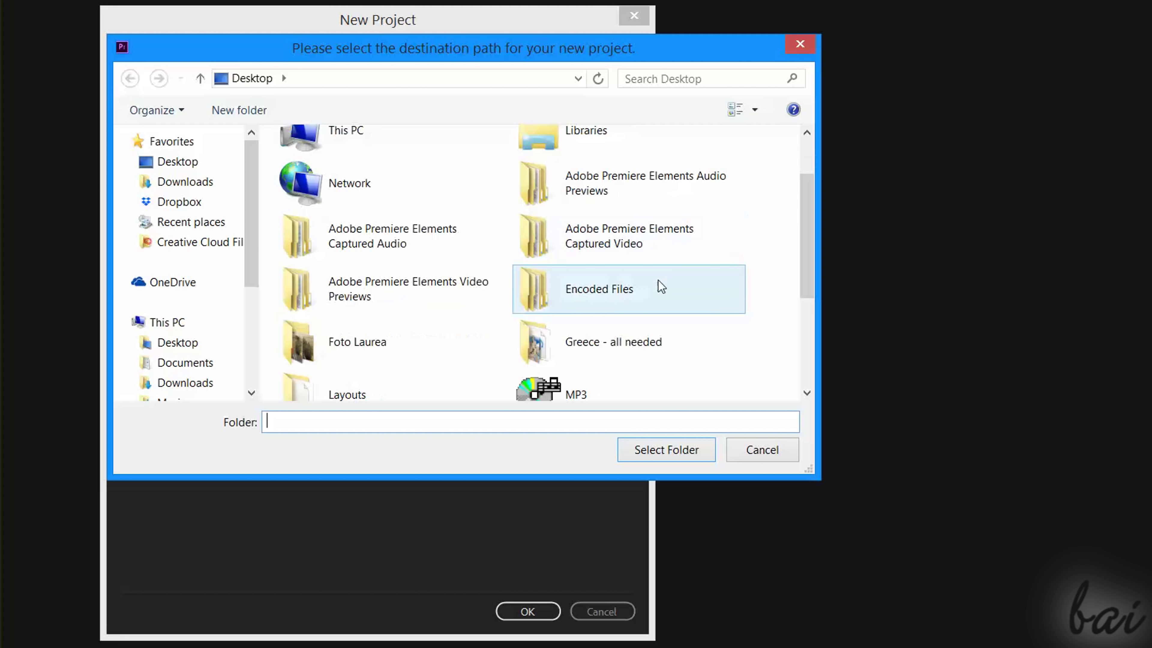
scroll(811, 313, down, 3)
click(667, 449)
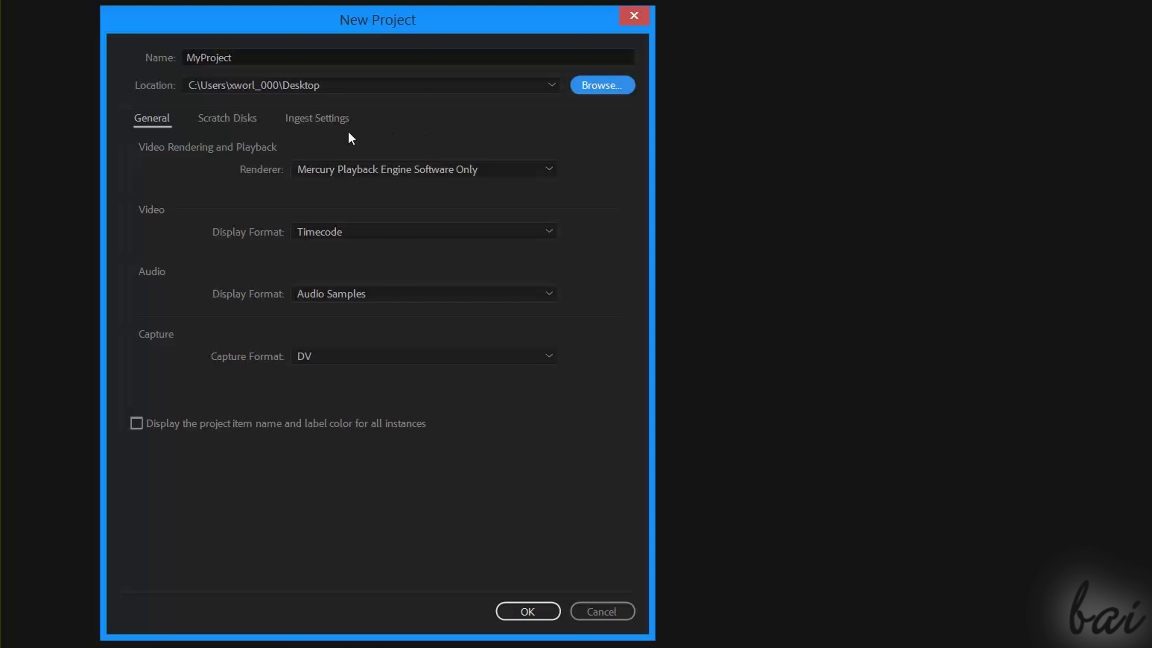
click(353, 233)
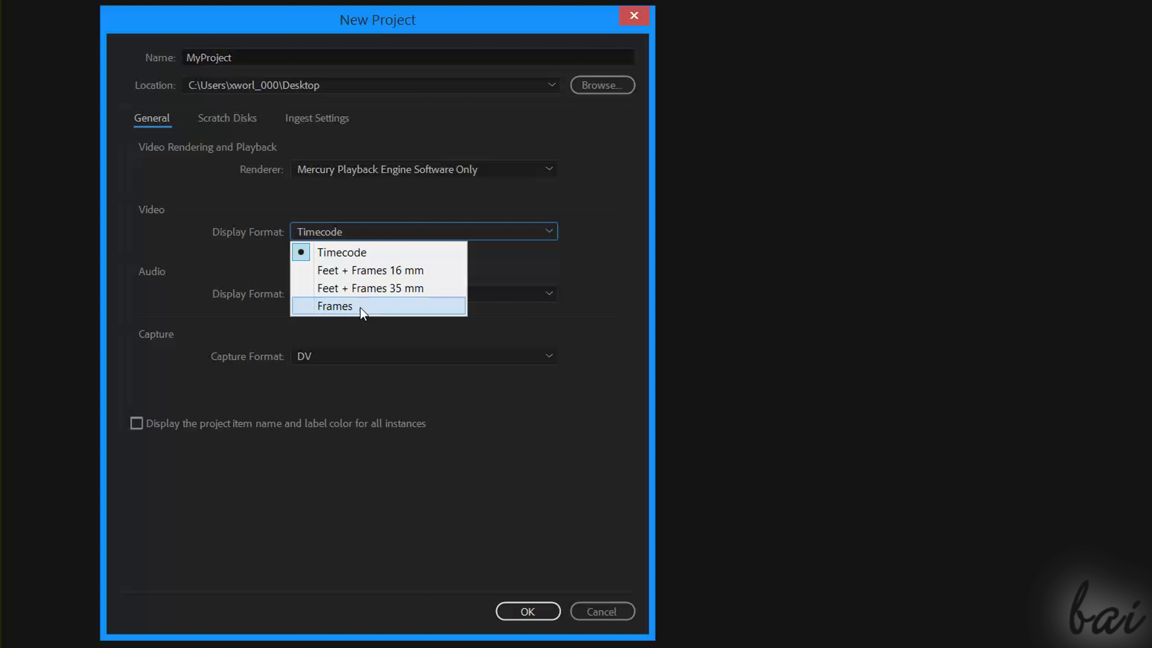
click(442, 231)
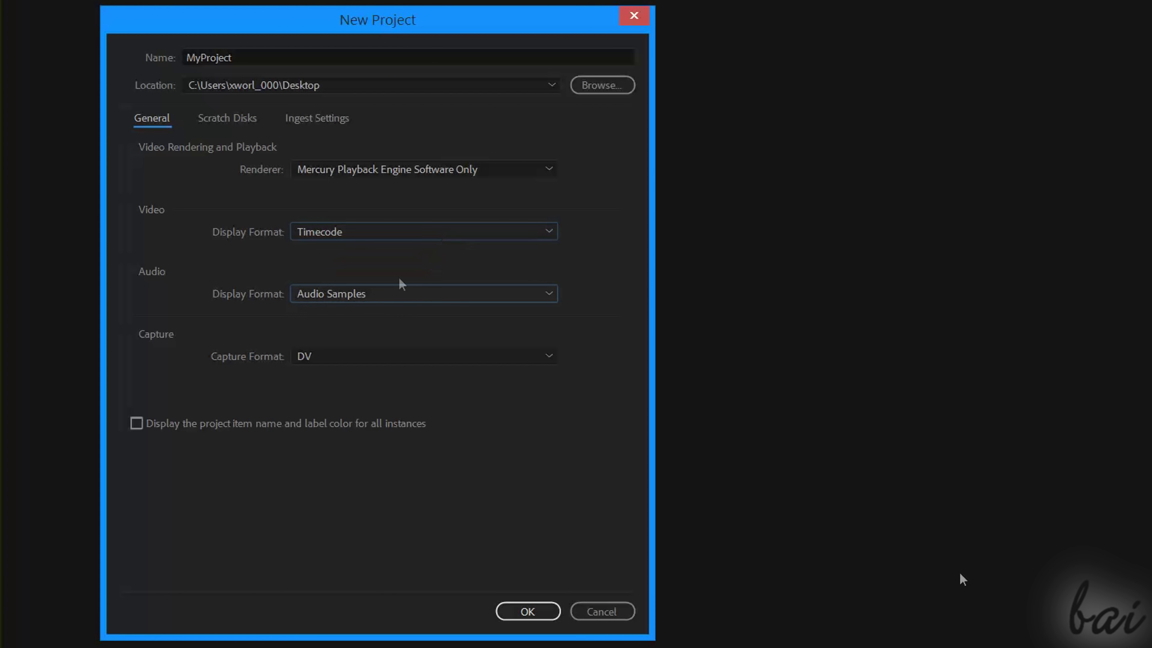
click(533, 617)
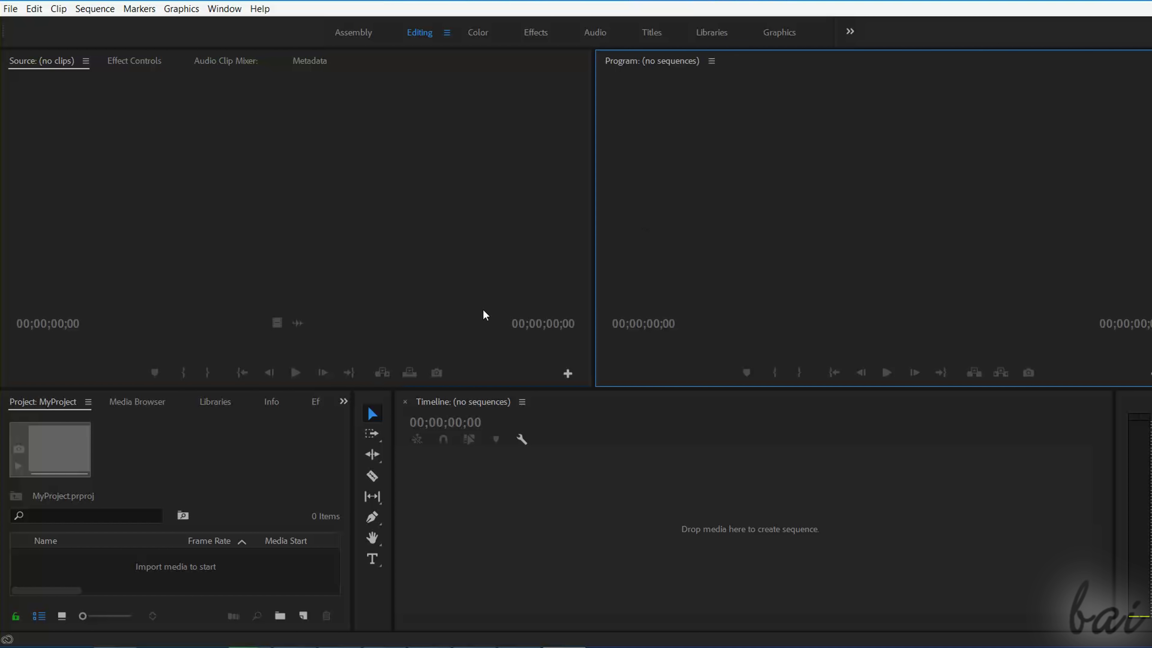
Step: Try the Assembly, Editing, Color and Effects workspace layouts
click(637, 393)
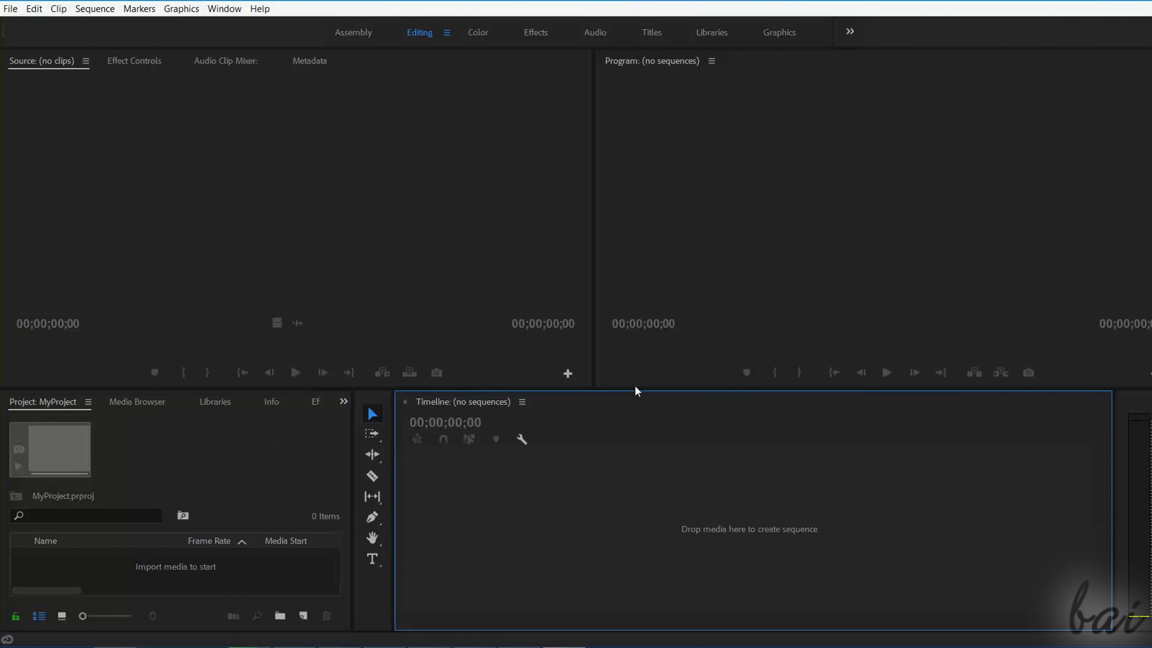
click(358, 33)
click(419, 32)
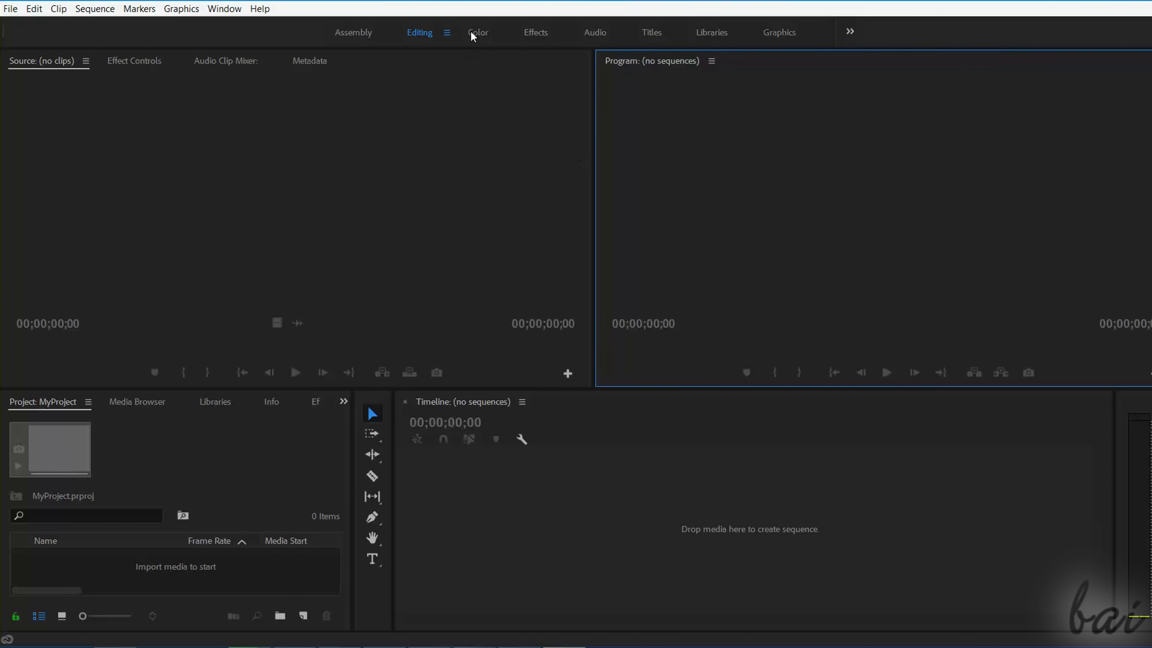
click(476, 32)
click(546, 32)
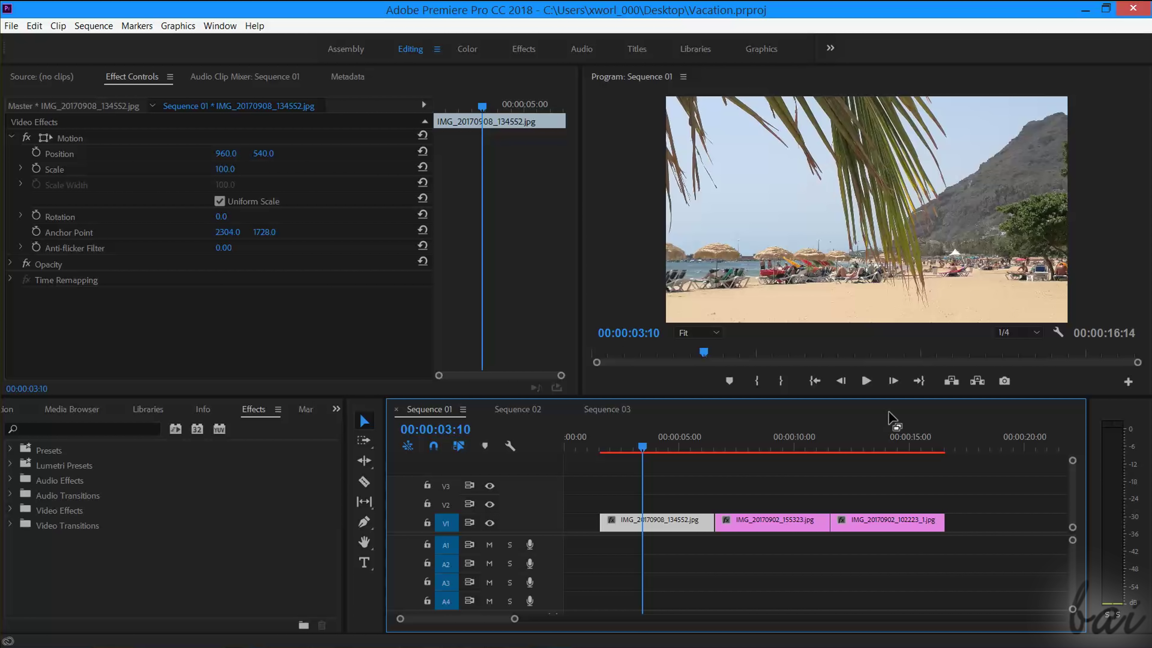
Step: Work in the timeline area and close the Timeline panel, leaving the audio meters in its place
click(772, 521)
click(787, 447)
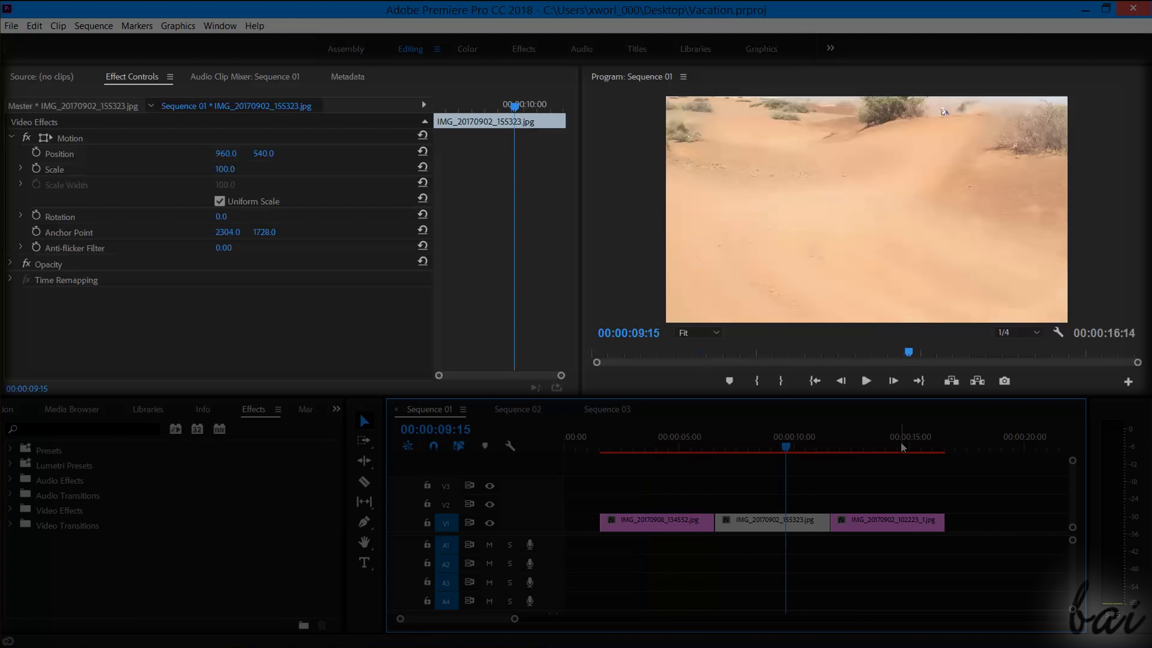
drag(903, 447, 666, 447)
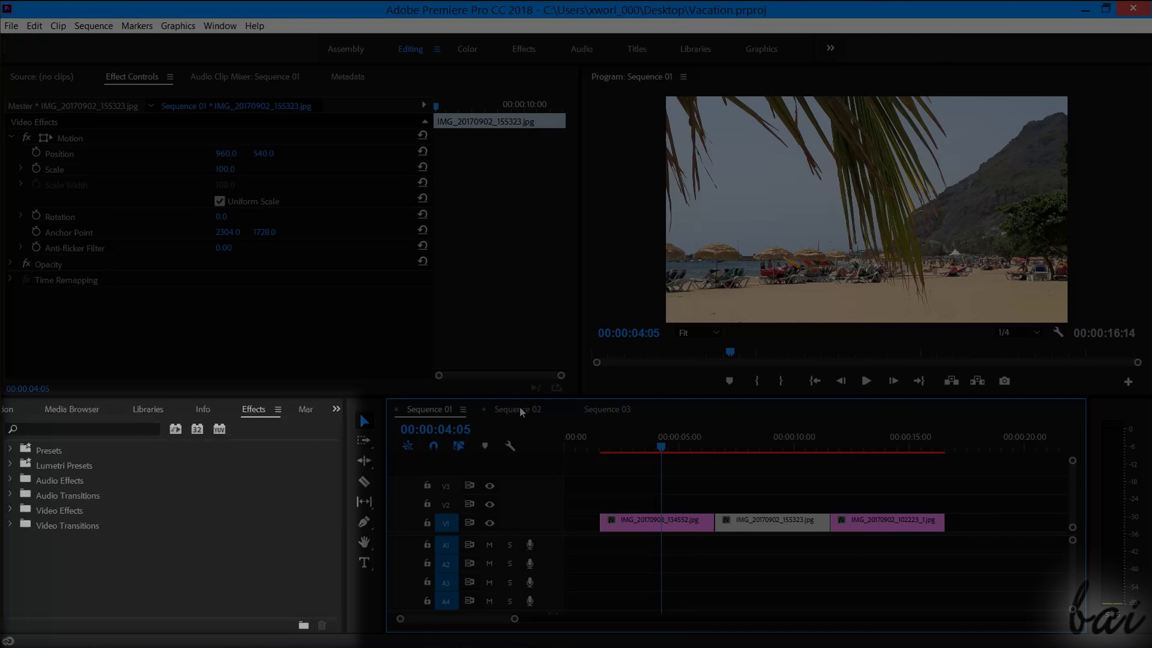
click(522, 411)
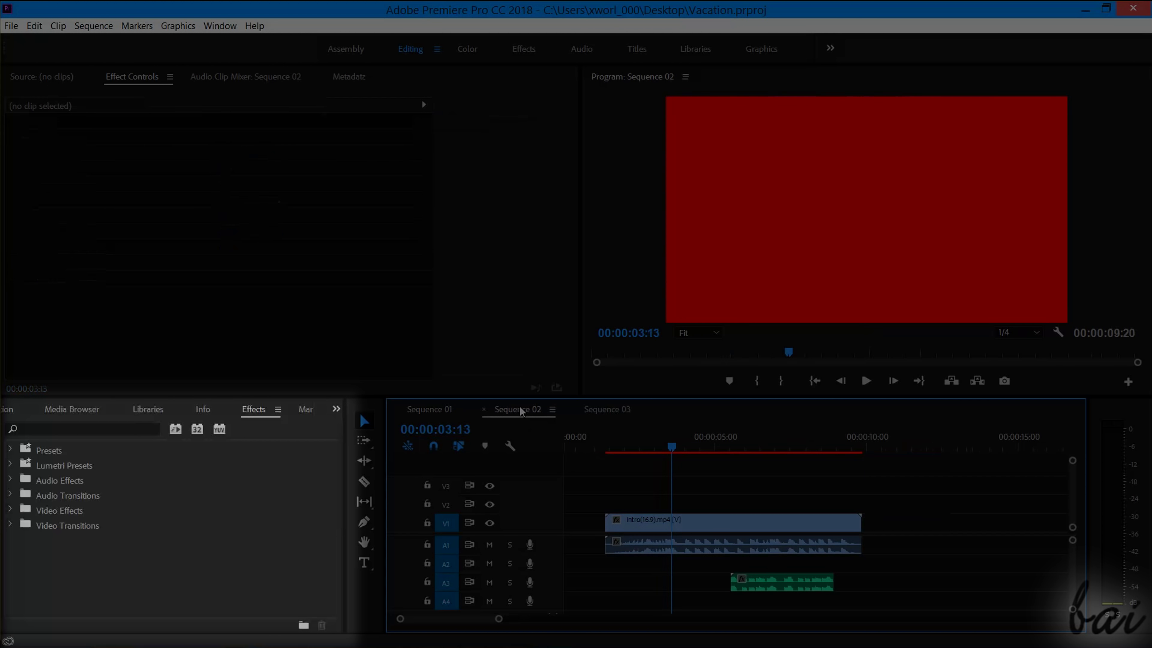
drag(675, 448, 716, 451)
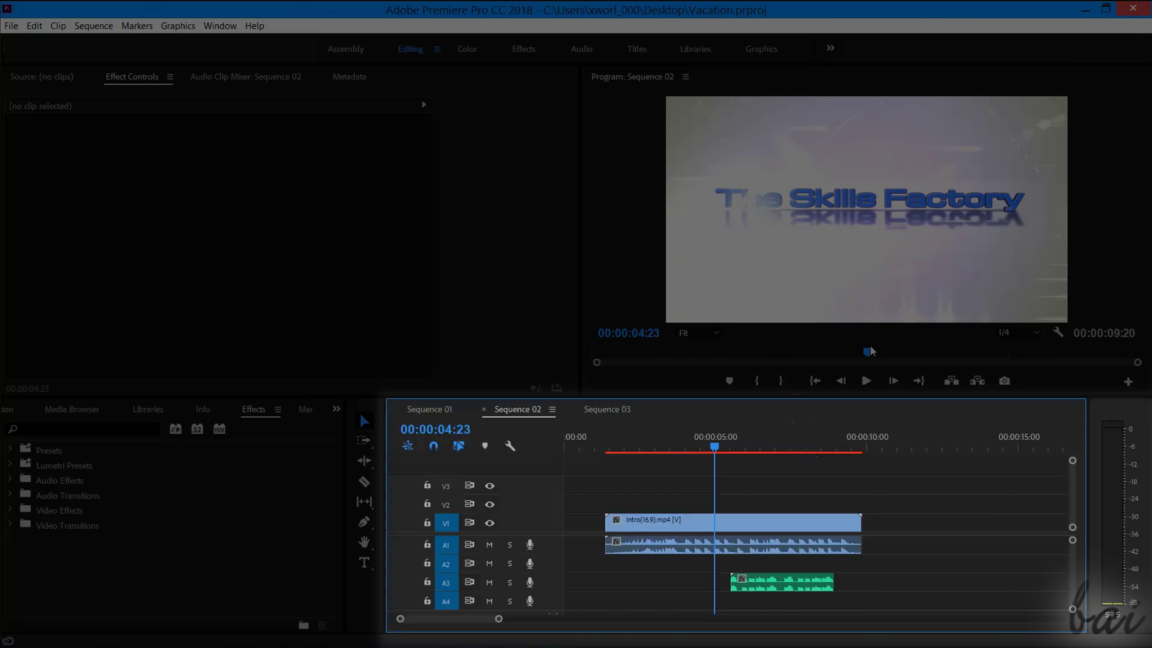
click(756, 447)
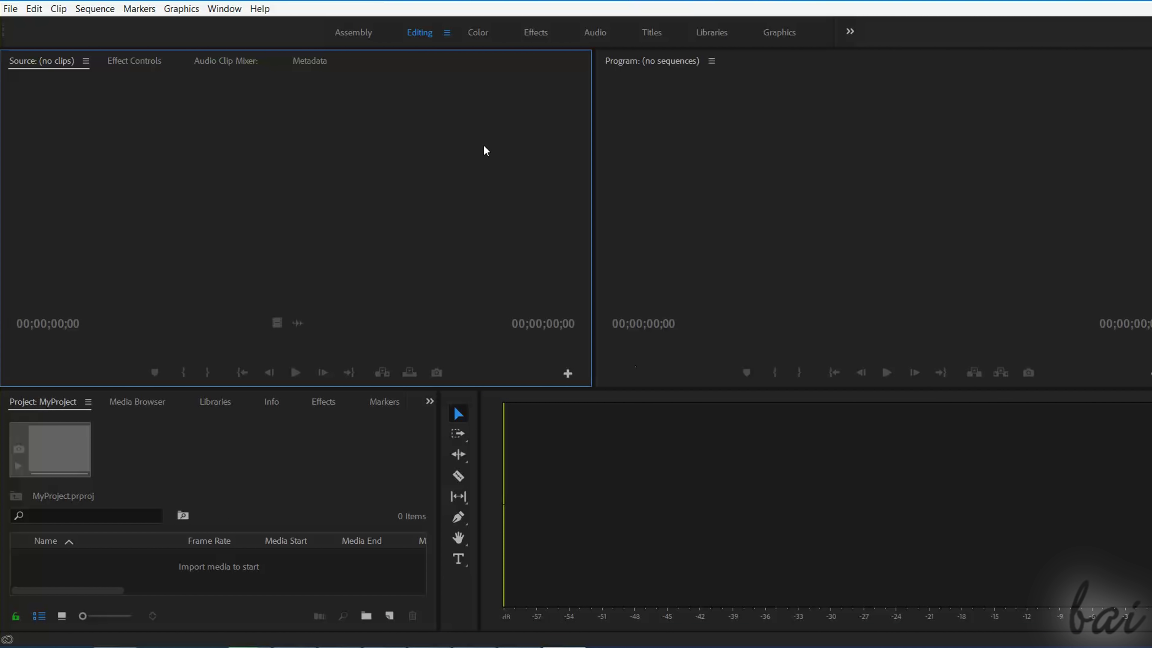
Step: Restore the Timeline panel from the Window menu and preview Sequence 02's Skills Factory intro title
click(224, 9)
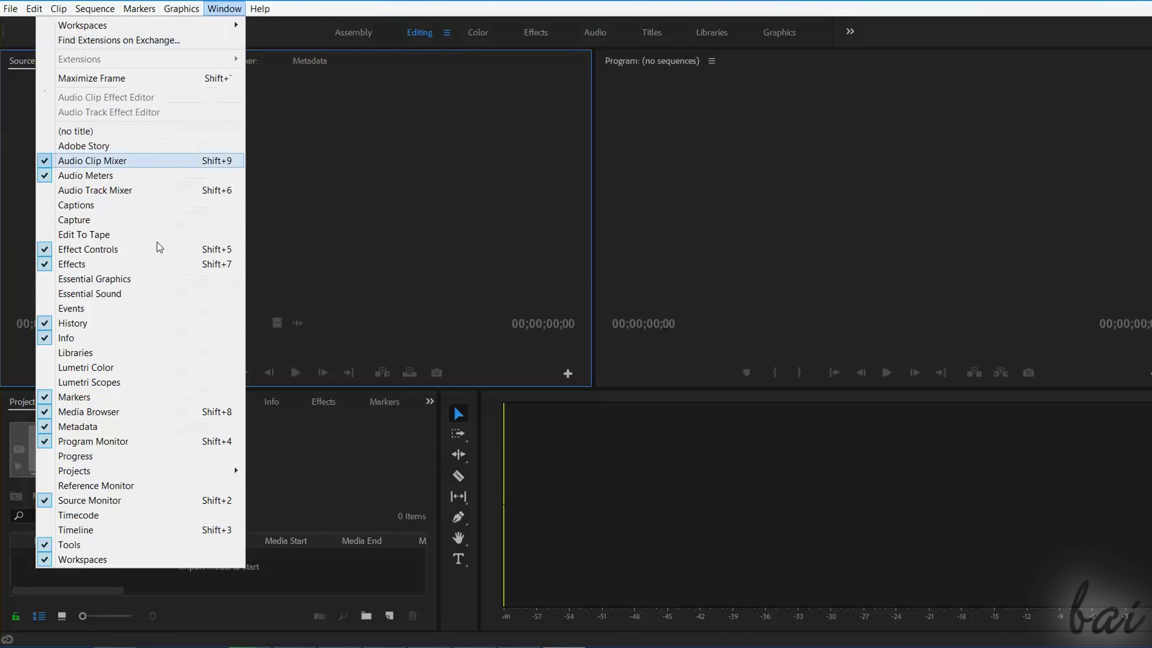
click(120, 530)
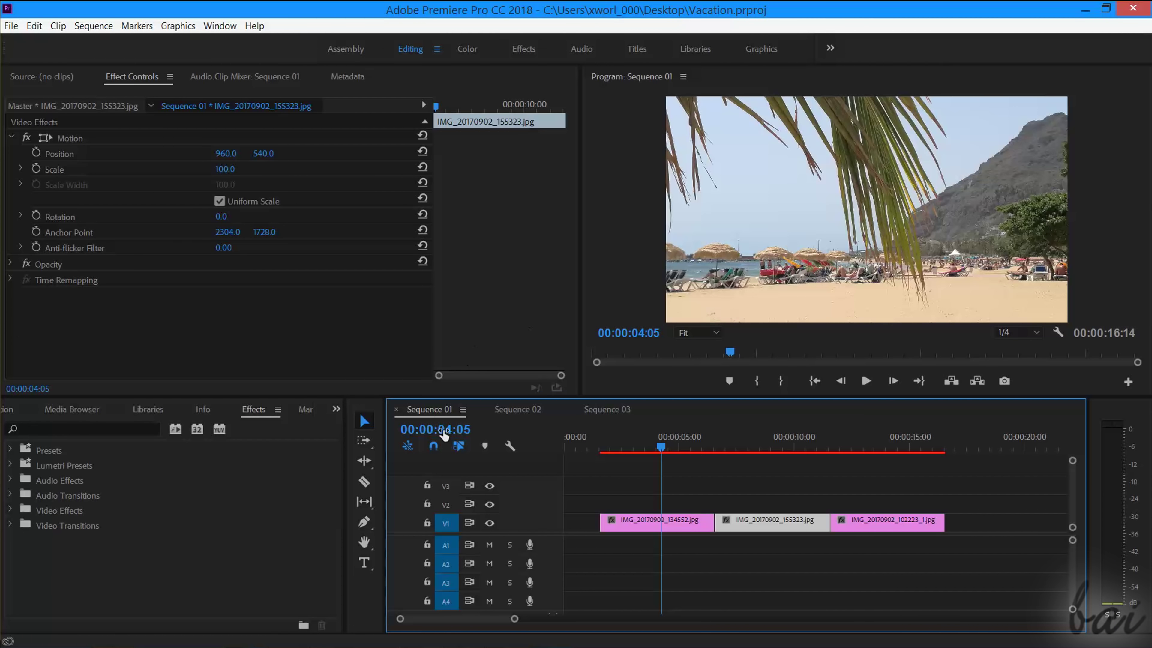
click(521, 410)
drag(705, 448, 715, 448)
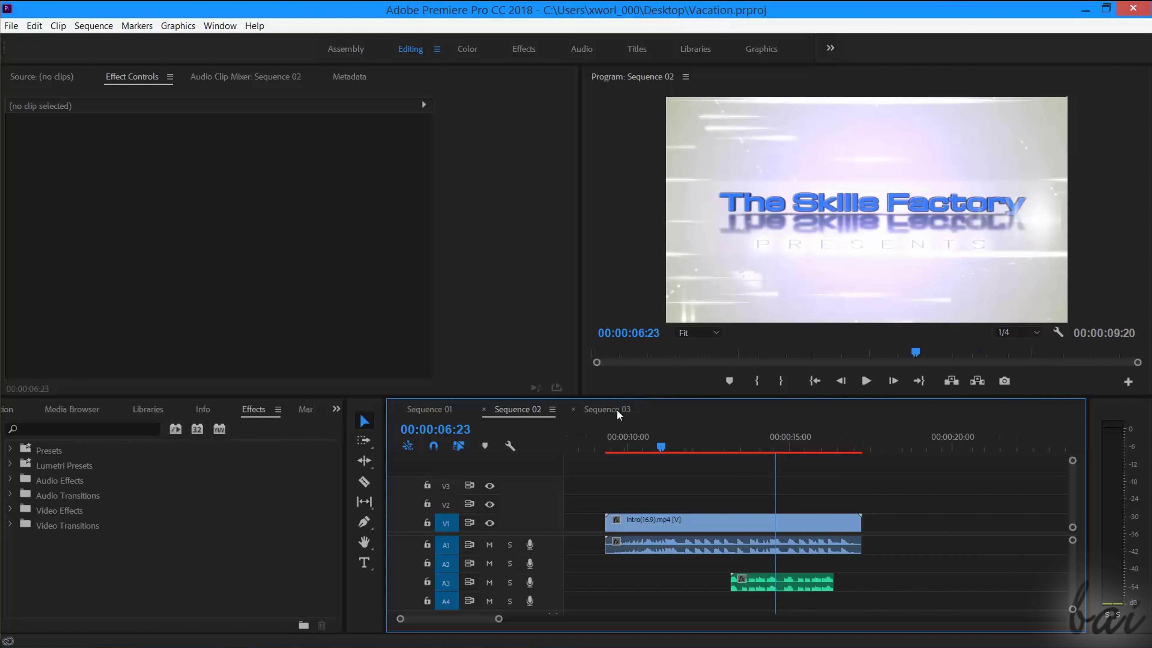
Step: Preview Sequence 03 from 00:00:09:07 through to the surf clip
click(607, 410)
click(605, 448)
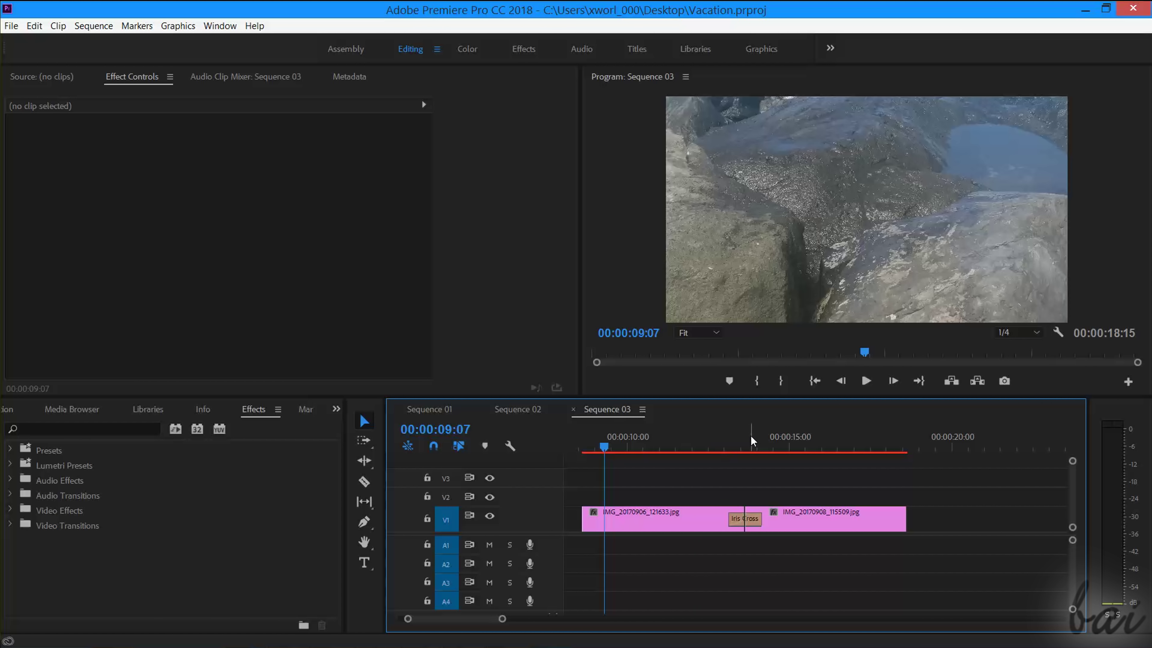
drag(700, 447, 828, 444)
Step: Switch between the Sequence 01, 02 and 03 tabs, ending on Sequence 01's beach clips
click(702, 446)
click(527, 410)
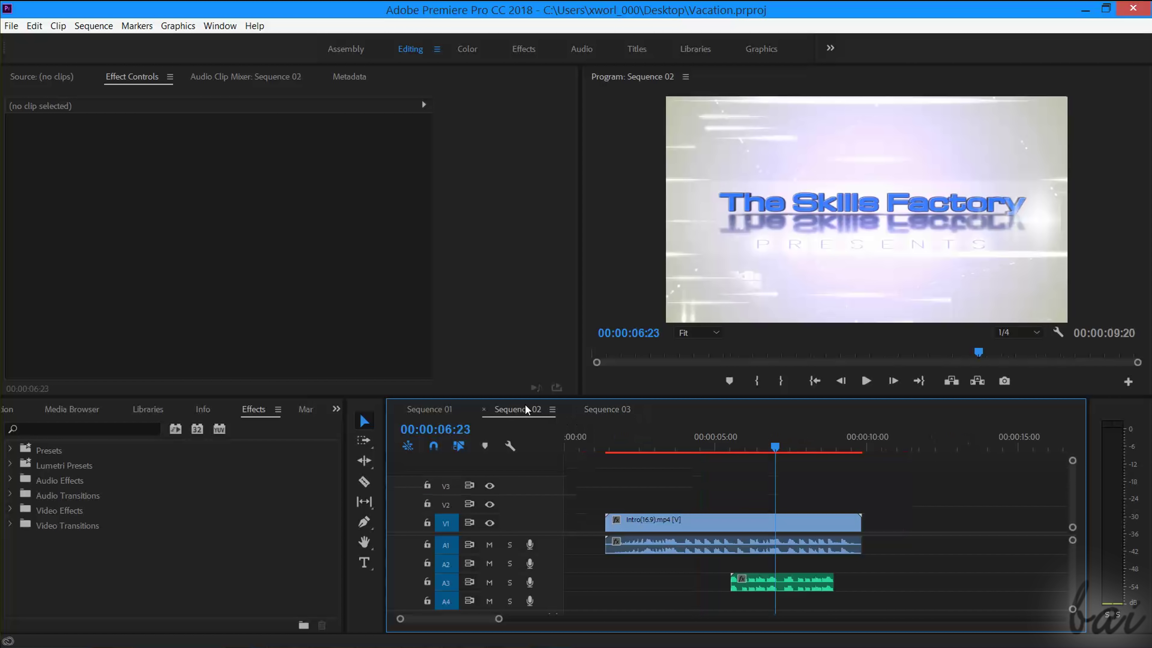
click(436, 410)
click(515, 411)
click(585, 410)
click(429, 410)
click(517, 410)
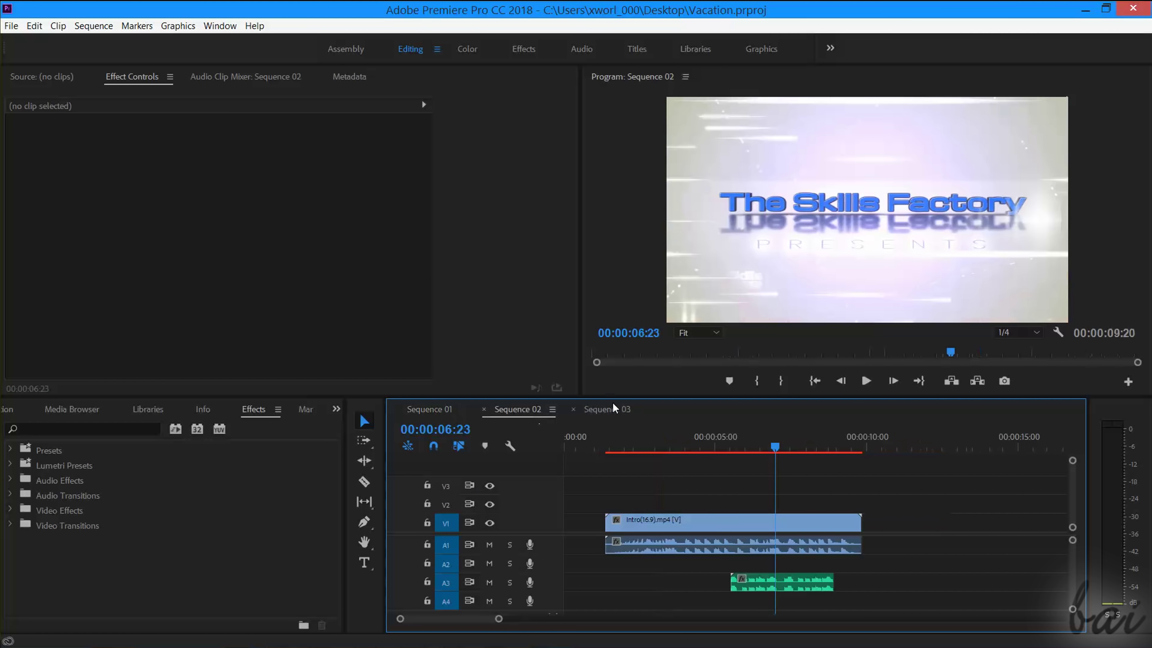
click(615, 409)
click(429, 410)
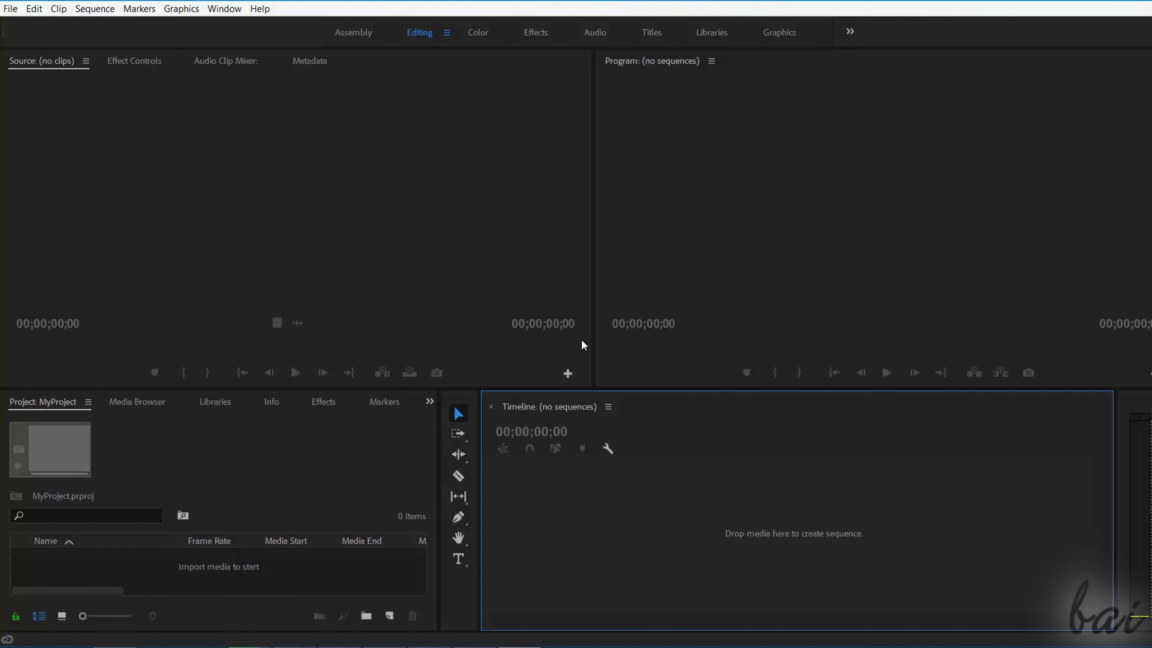
Step: Start a new sequence with Ctrl+N and pick the ARRI 1080p 23.976 preset after browsing AVCHD and DNxHD presets
key(ctrl+n)
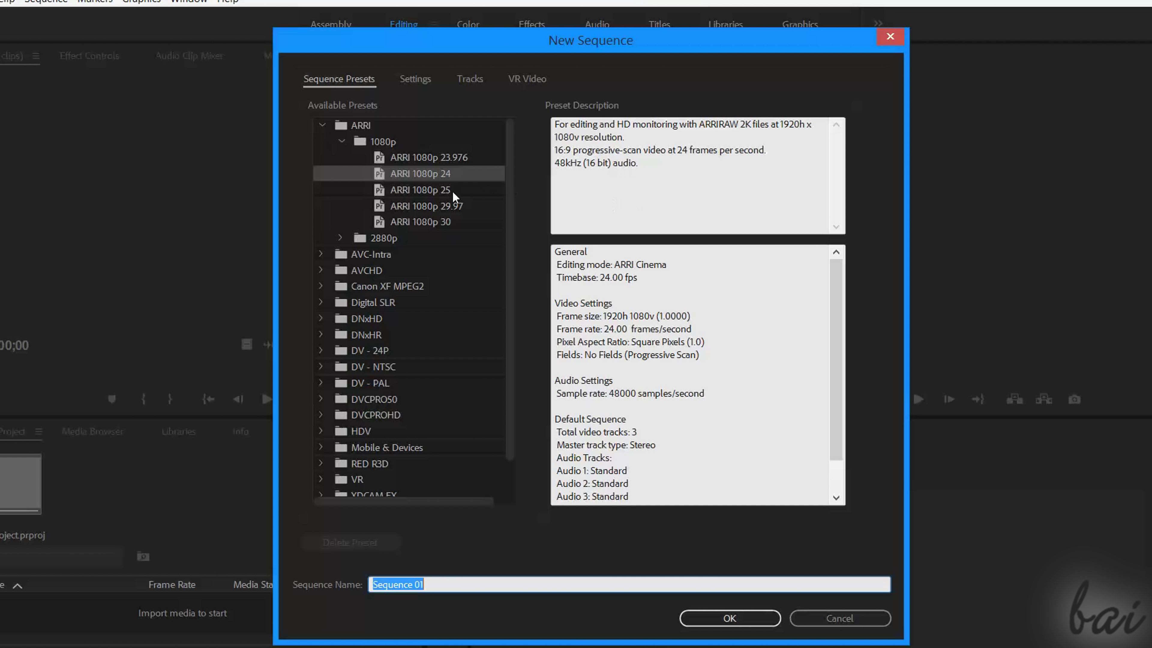
click(322, 270)
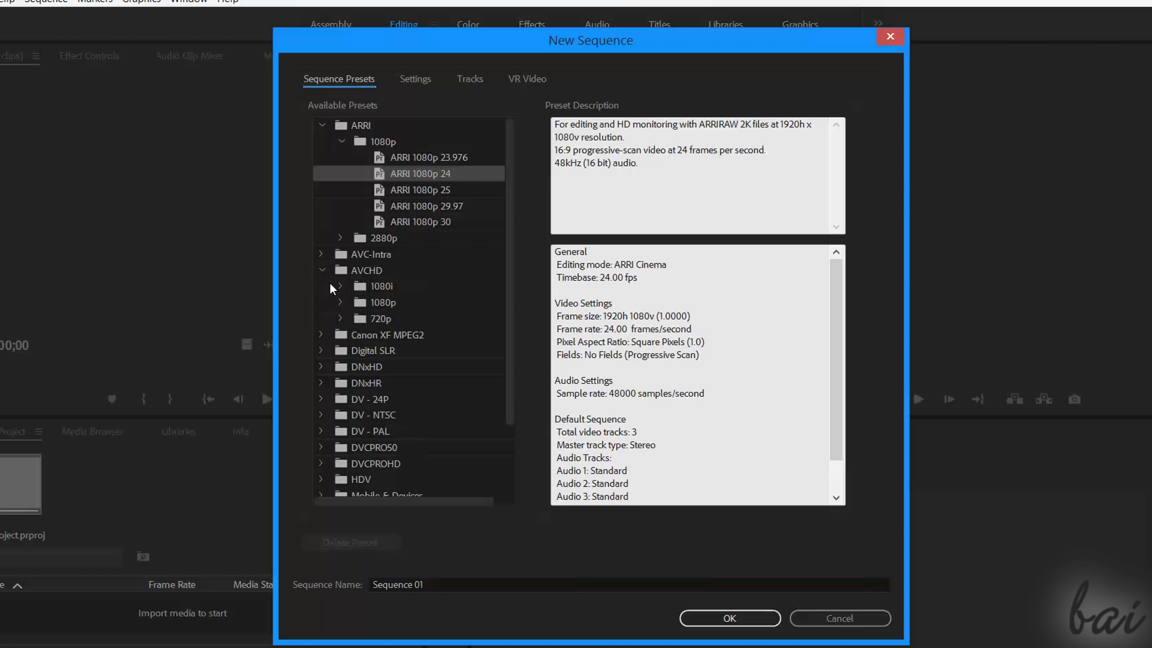
click(342, 286)
click(414, 303)
click(420, 319)
key(Down)
key(Down)
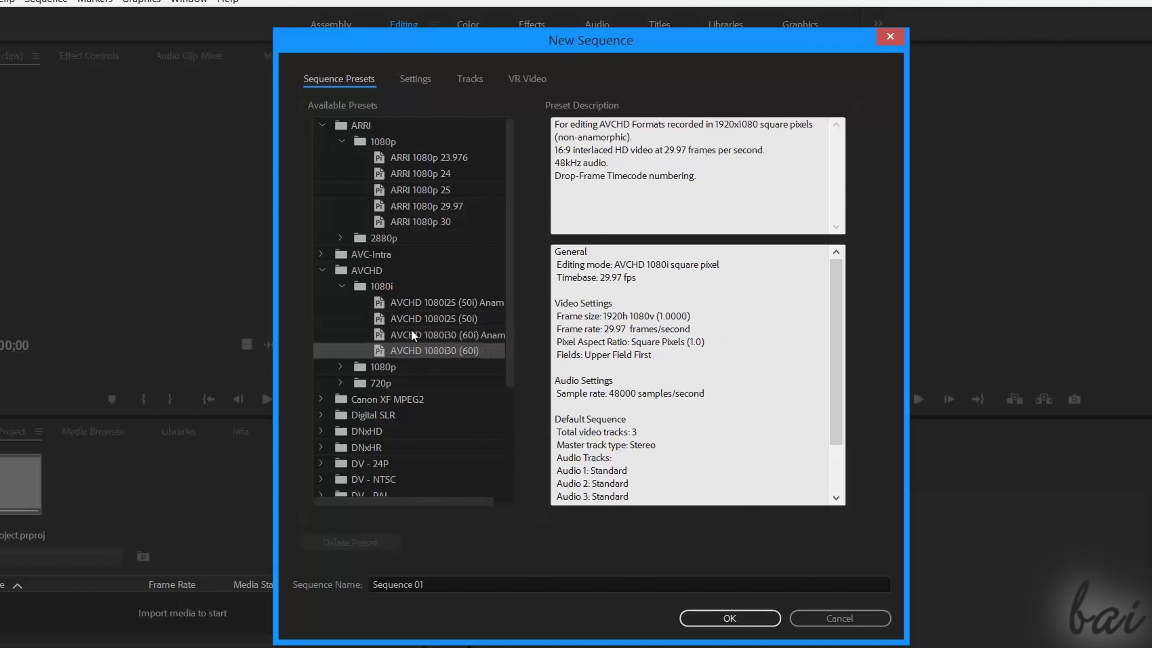
key(Left)
key(Left)
key(Left)
key(Left)
click(321, 319)
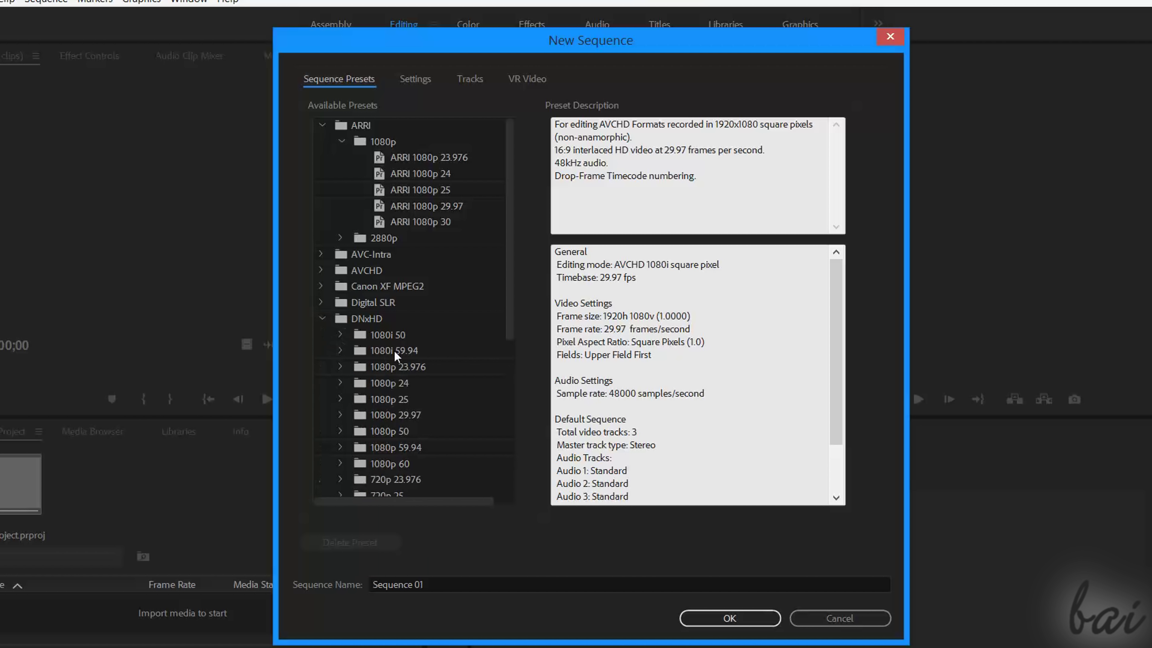
key(Right)
key(Right)
key(Right)
key(Down)
key(Down)
key(Left)
key(Left)
key(Left)
key(Left)
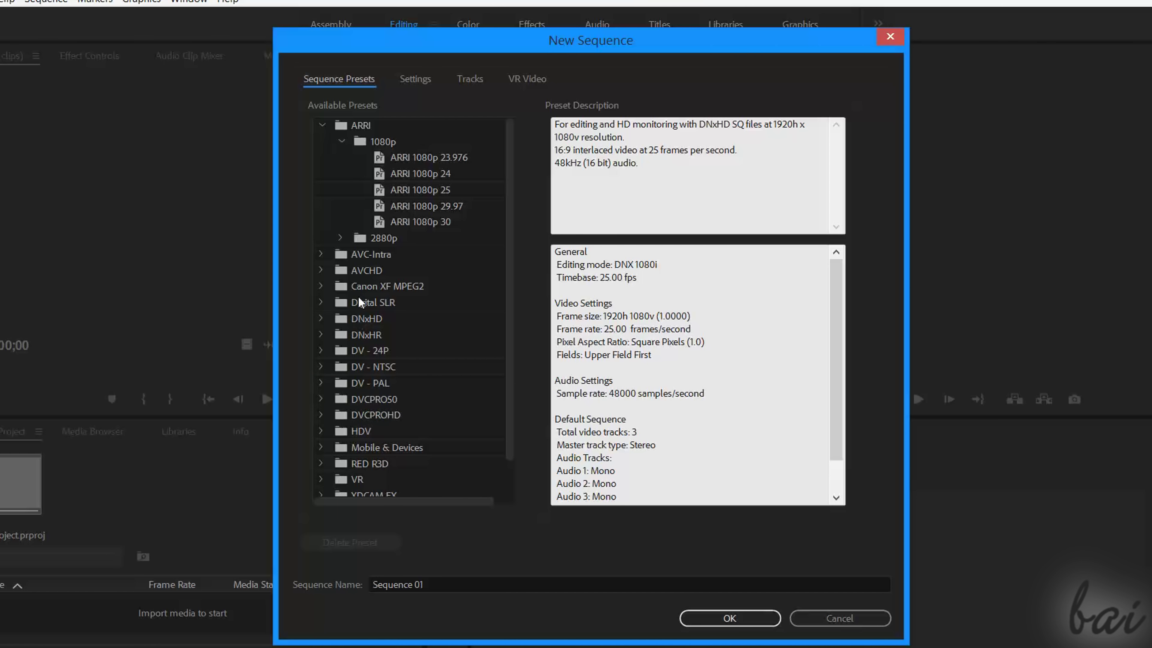
click(411, 162)
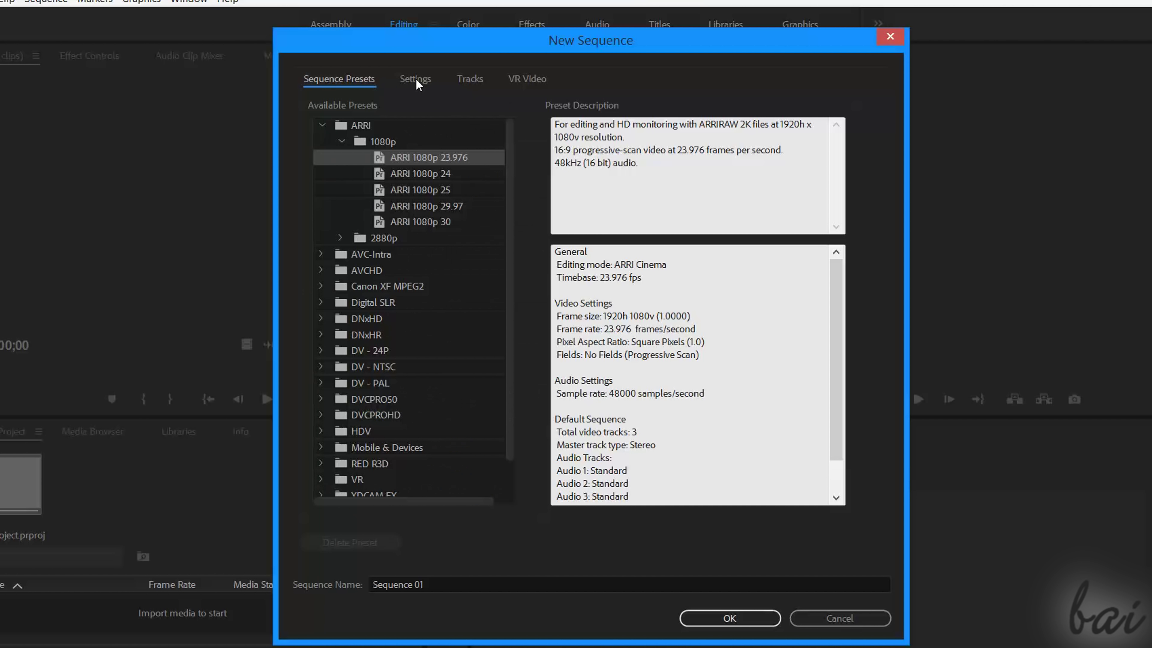
Step: Set the sequence Editing Mode to Custom after trying AVC-Intra 100 720p and DNX 1080i
click(415, 80)
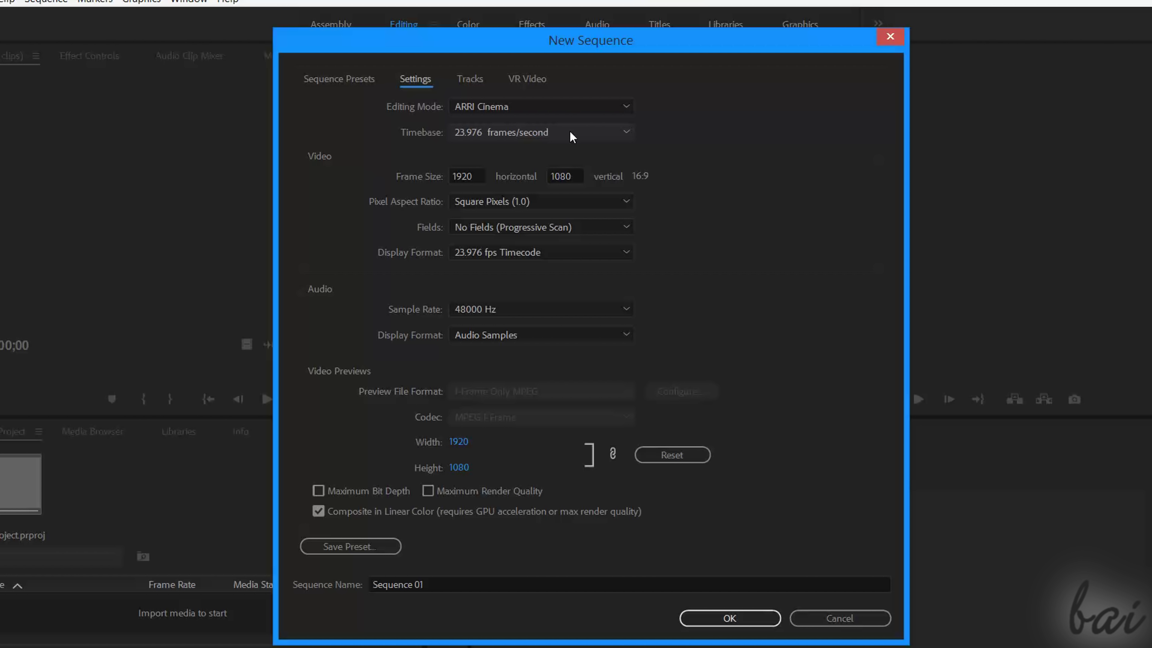
click(529, 109)
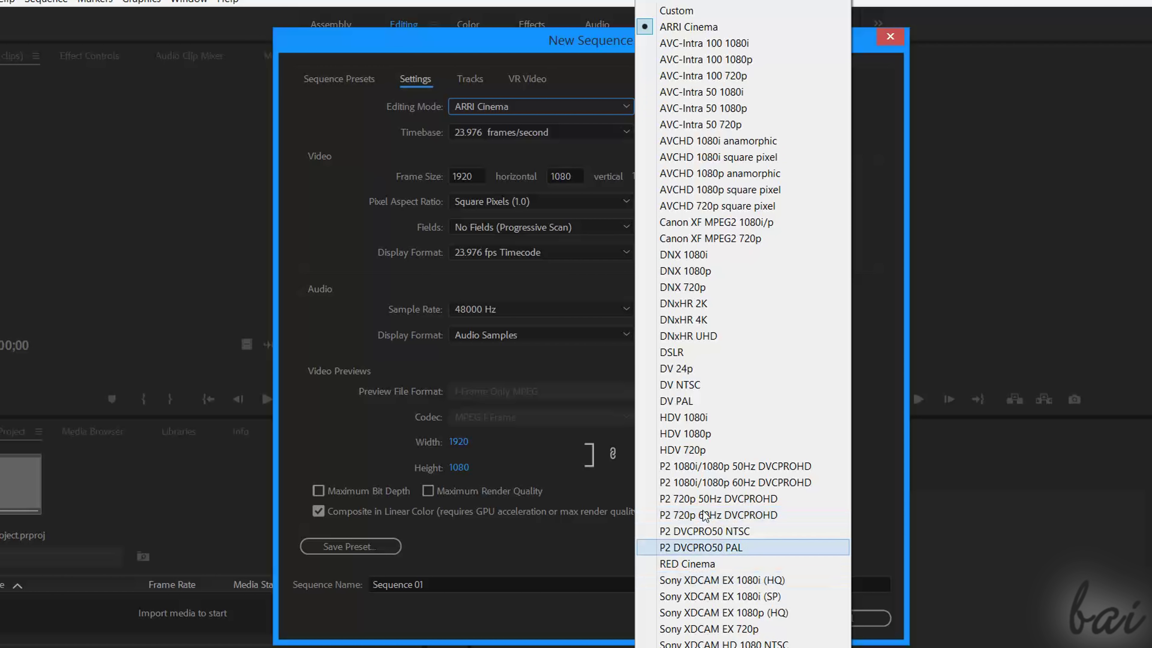
click(721, 78)
click(620, 109)
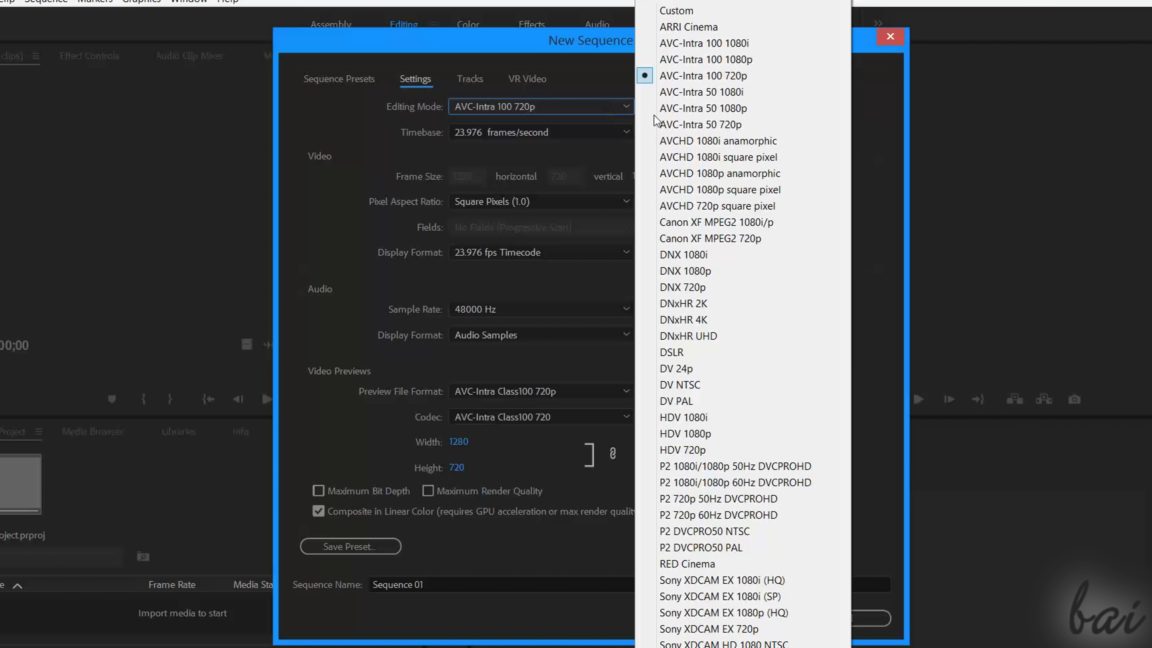
click(665, 245)
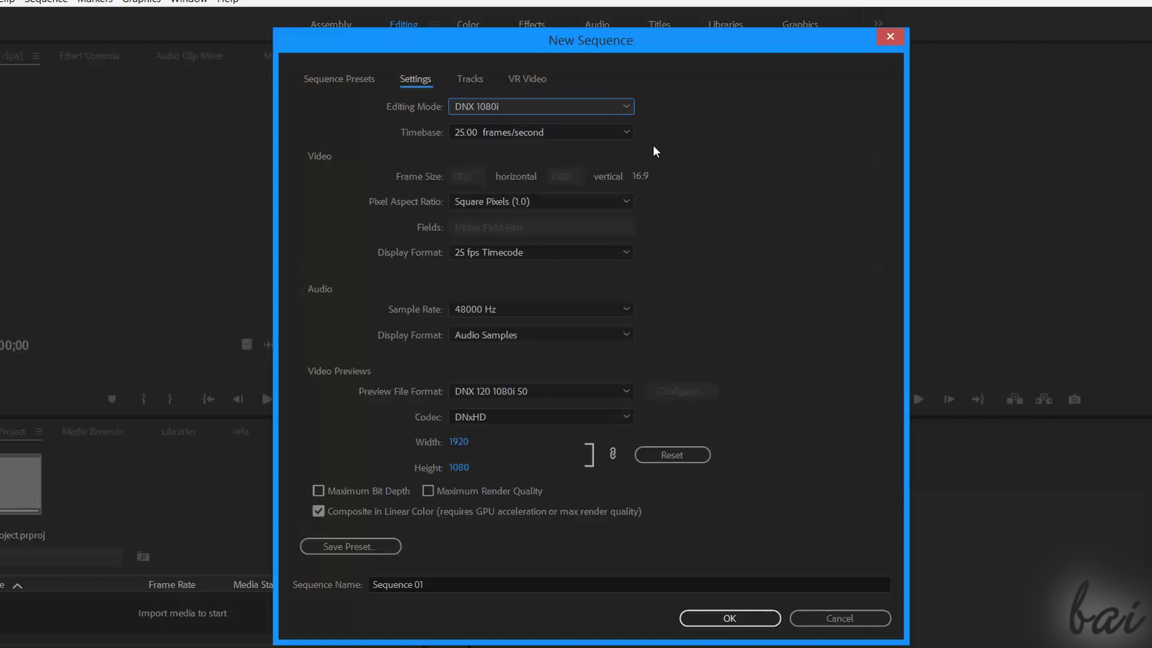
click(626, 112)
click(640, 20)
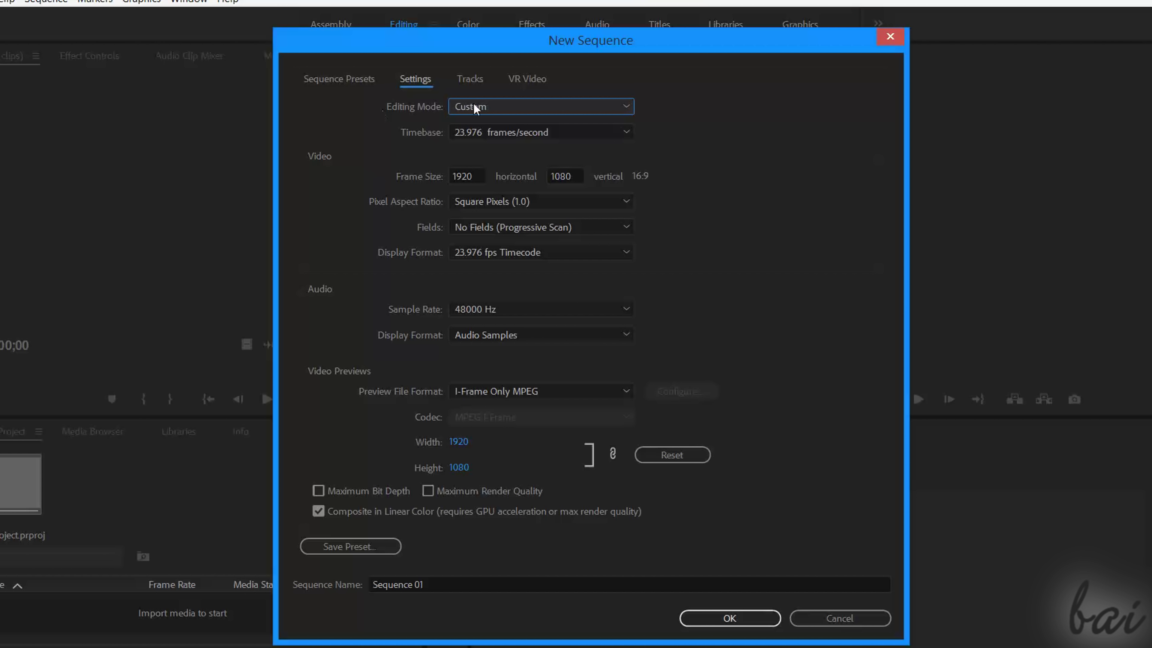
Step: Keep 23.976 fps timebase, 1920x1080 frame size and 48000 Hz audio, and create the sequence
click(518, 132)
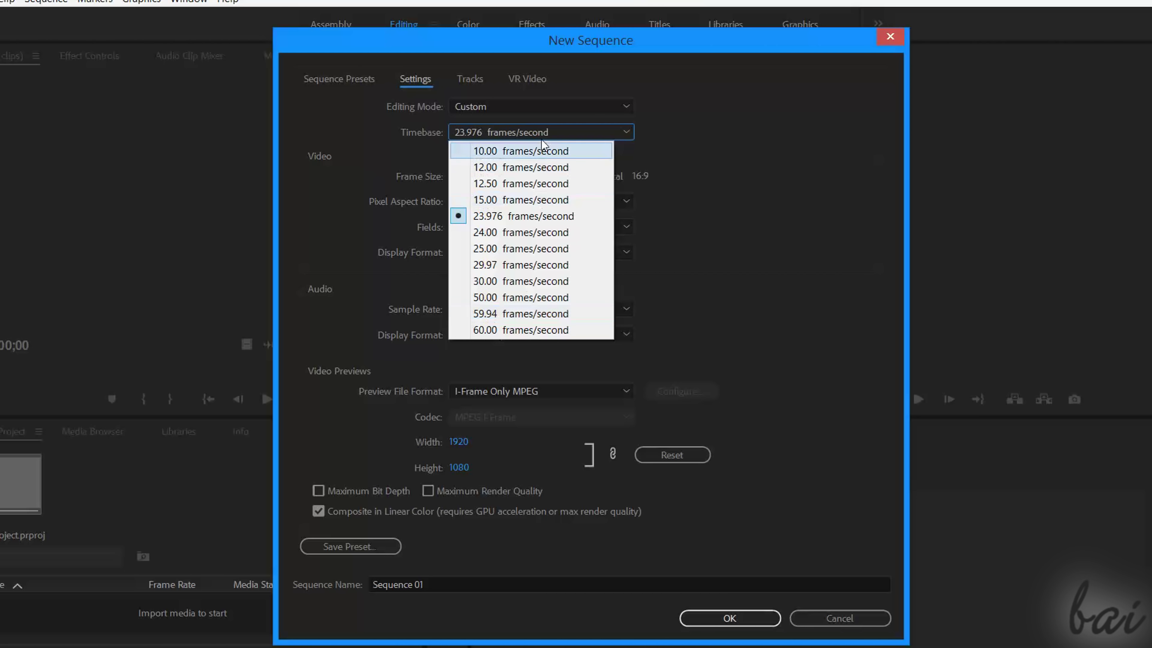
key(Escape)
click(485, 177)
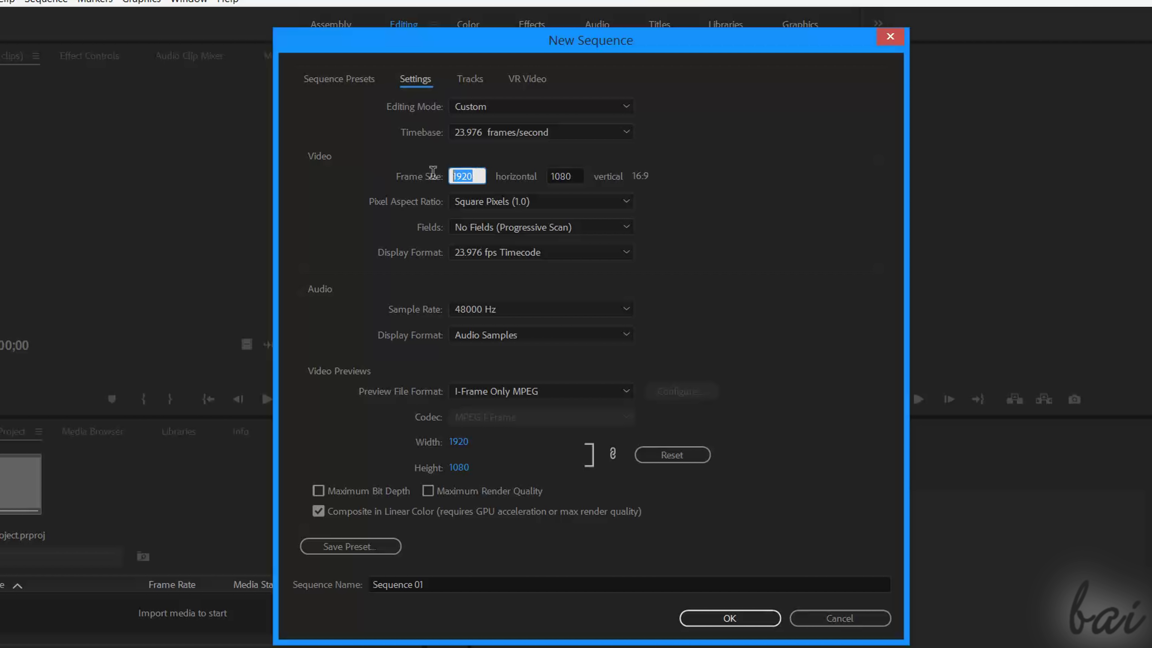
click(571, 176)
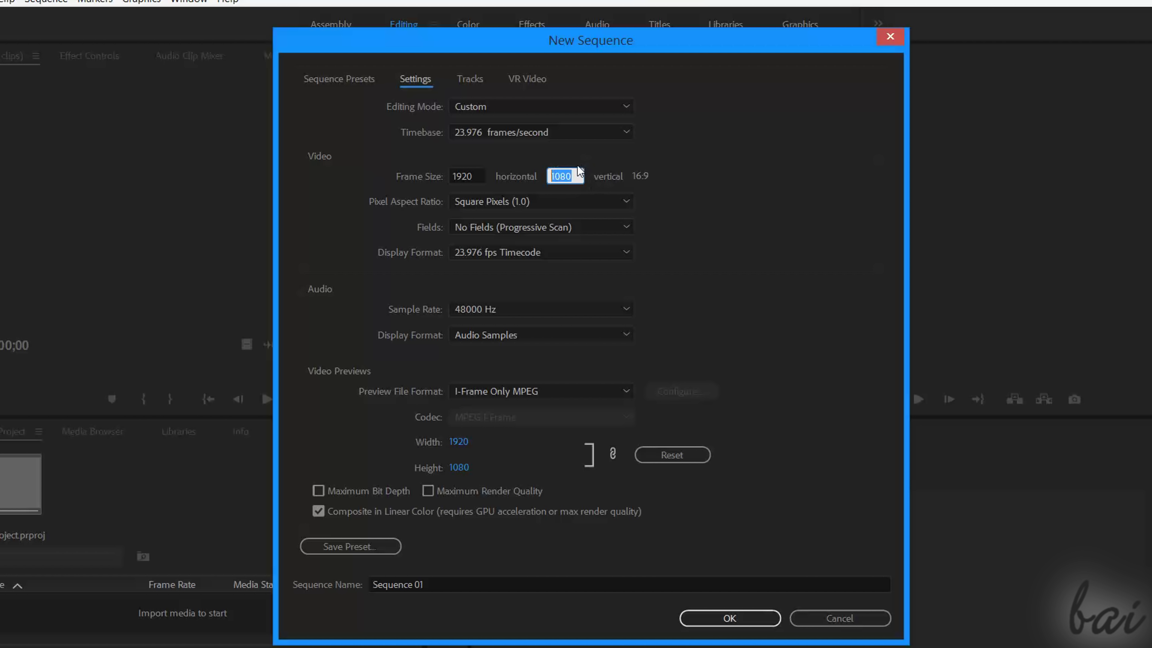
click(506, 311)
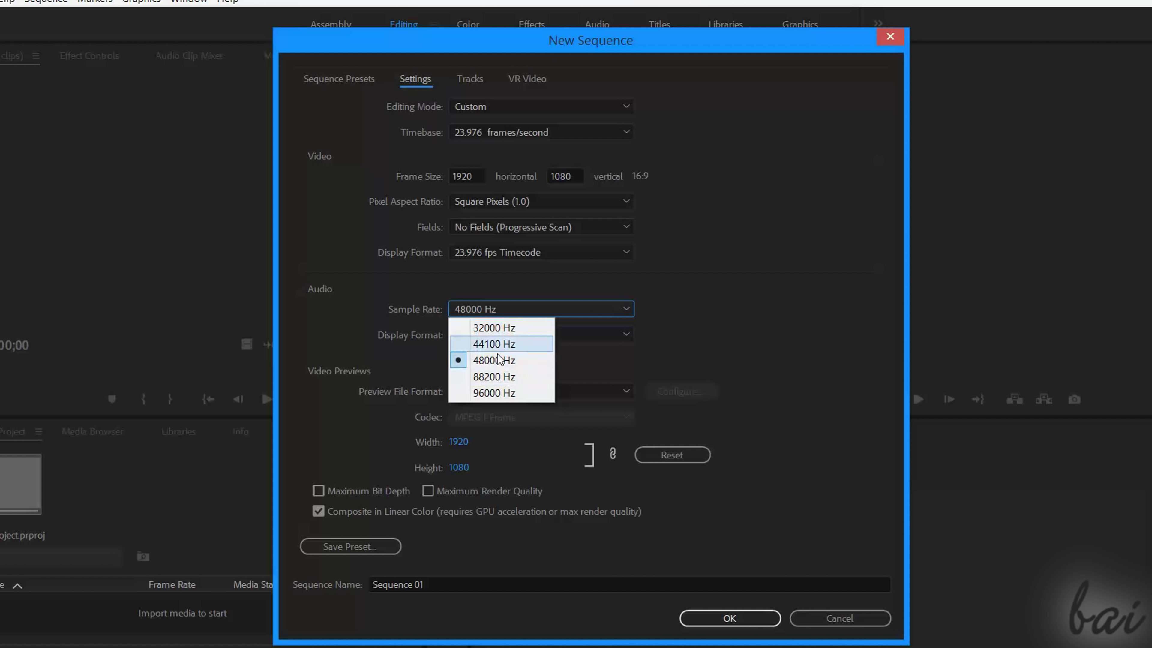
click(508, 315)
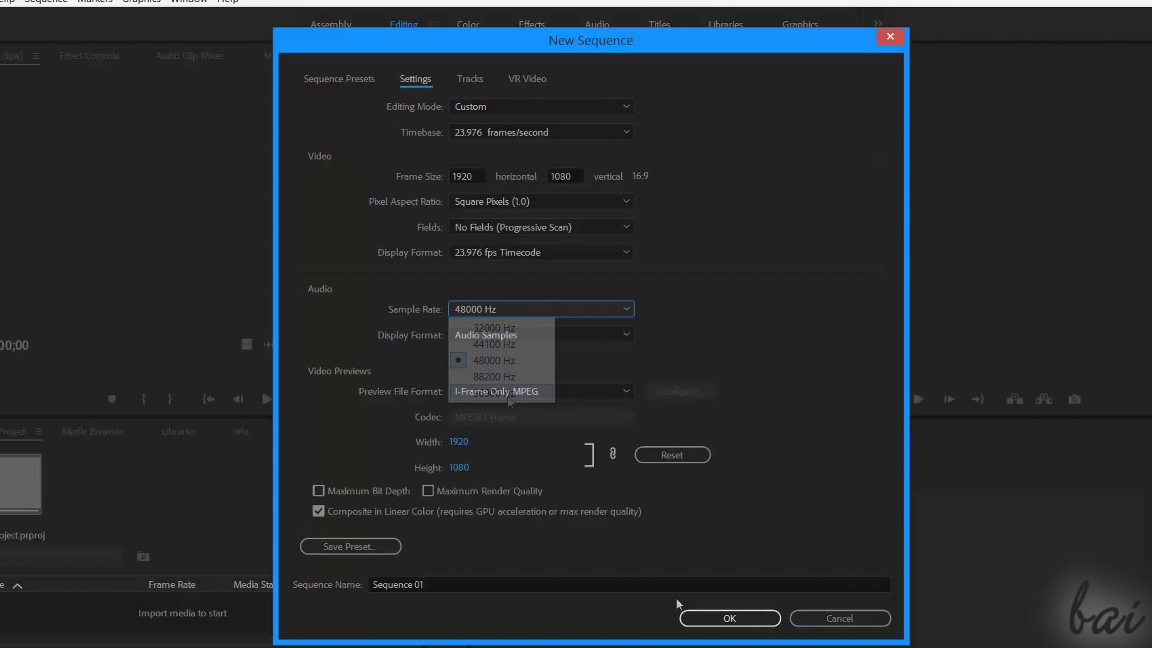
click(726, 616)
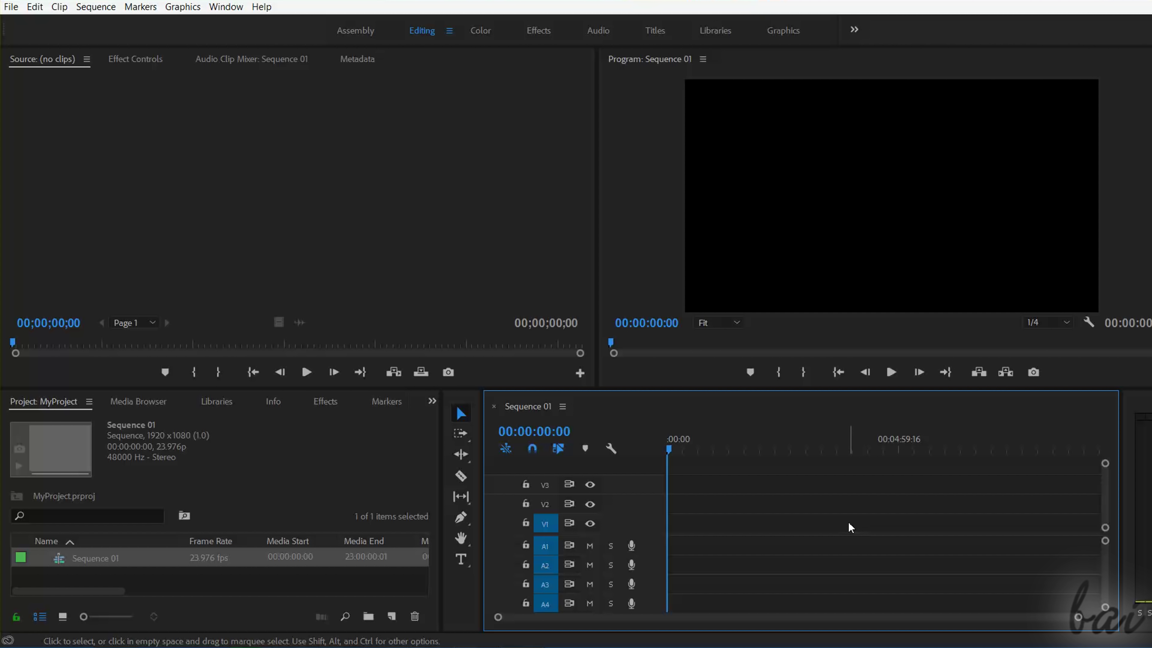
Step: Drag IMG_20170908_115509, IMG_20170908_115516 and, via Media Browser, Barriera corallina.jpg onto the timeline
key(alt+Tab)
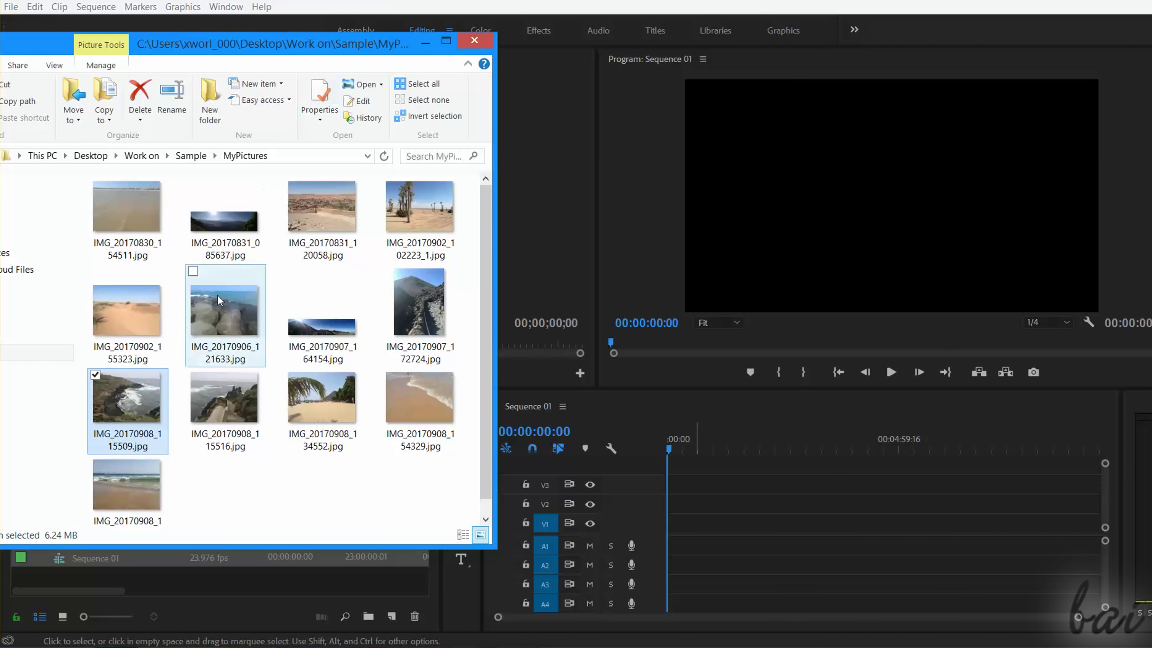
drag(121, 408, 690, 522)
drag(224, 399, 738, 485)
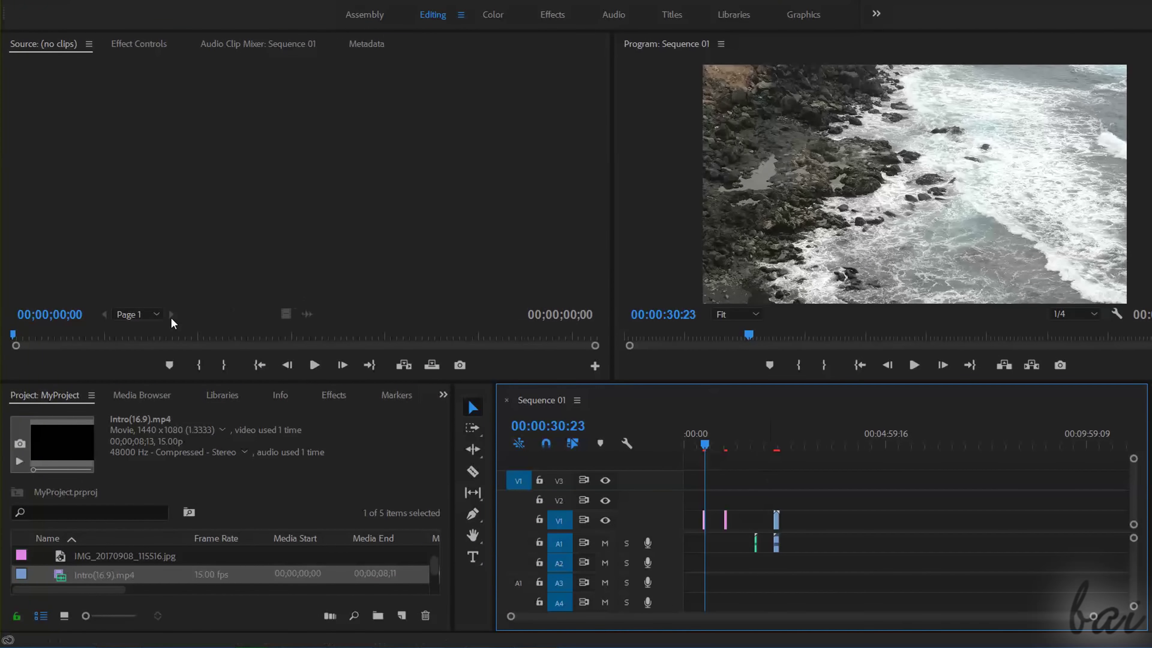
click(142, 396)
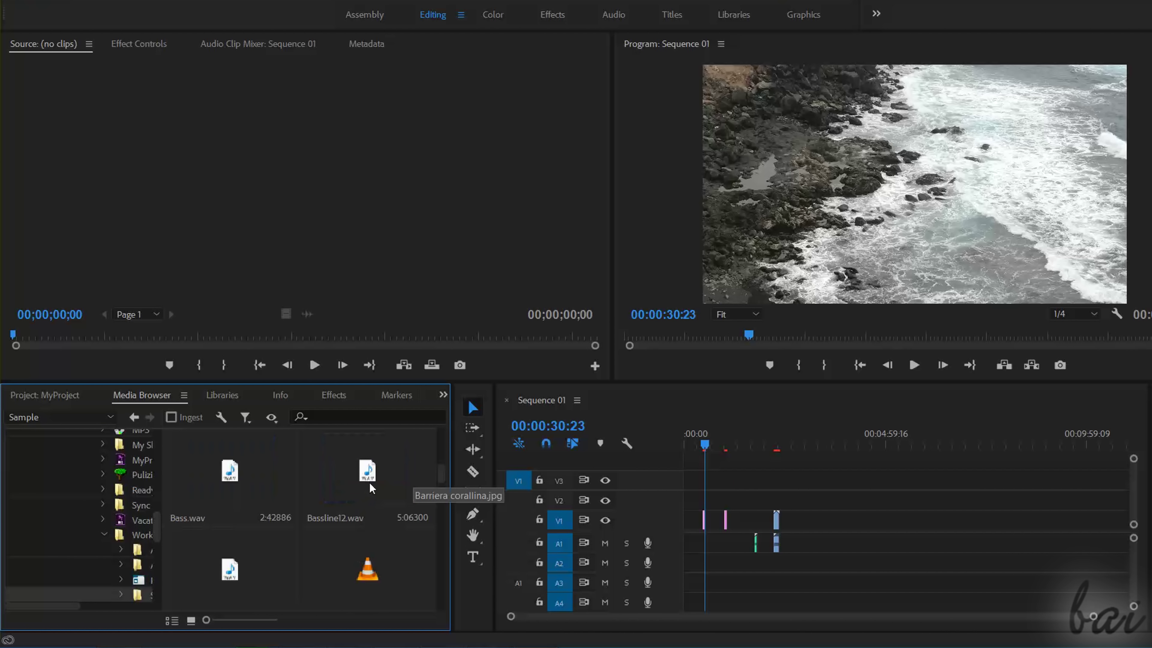
drag(368, 470, 797, 503)
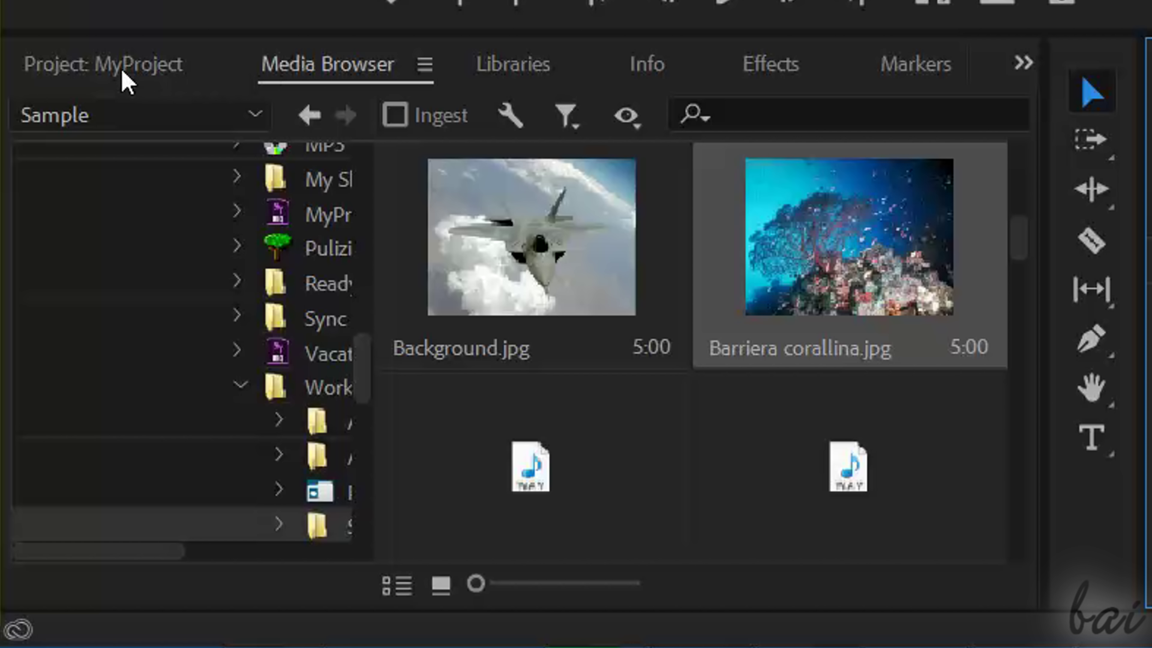
Step: Preview the IMG_20170908_115509.jpg and IMG_20170908_115516.jpg photos in the Source monitor
click(123, 72)
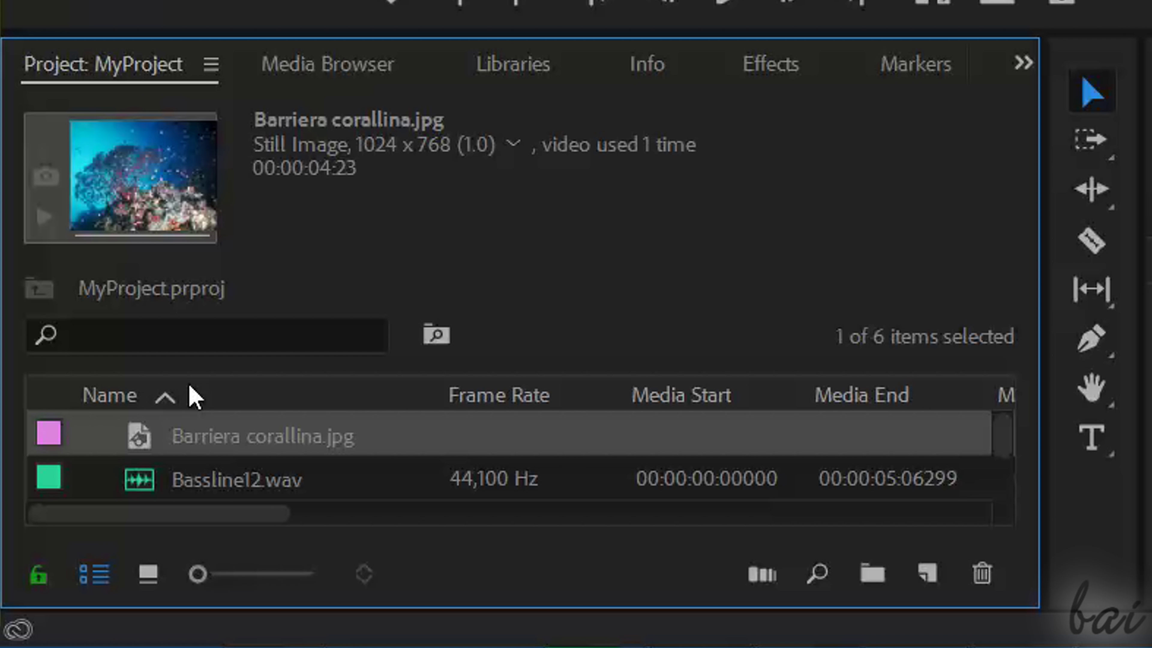
scroll(204, 443, down, 4)
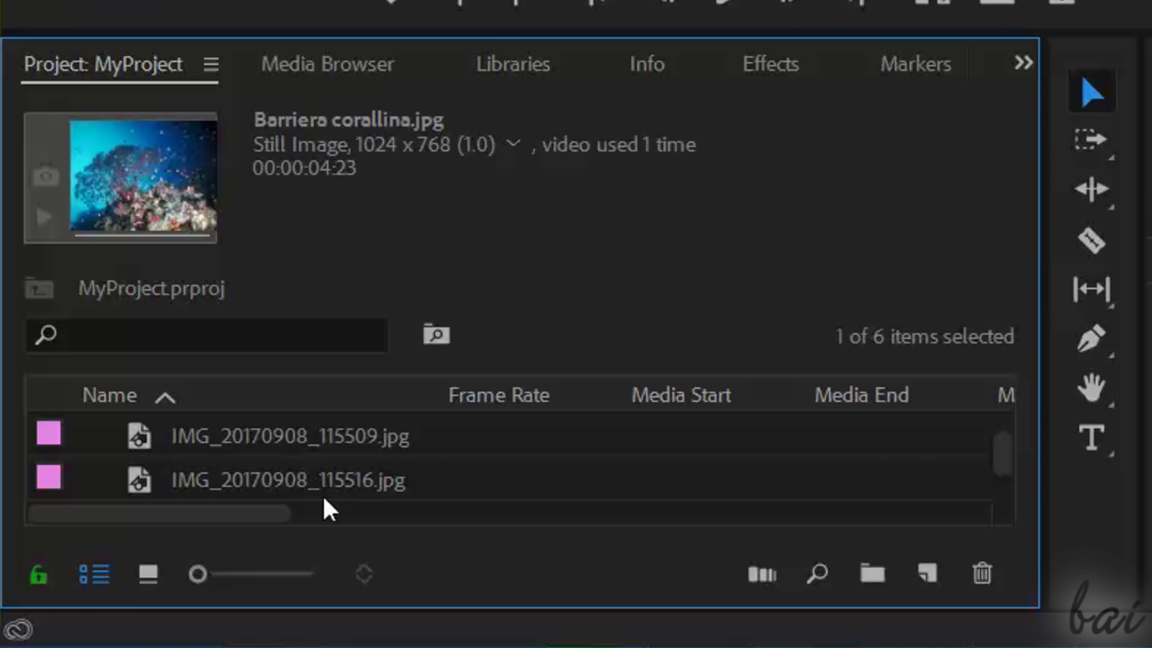
scroll(232, 483, up, 4)
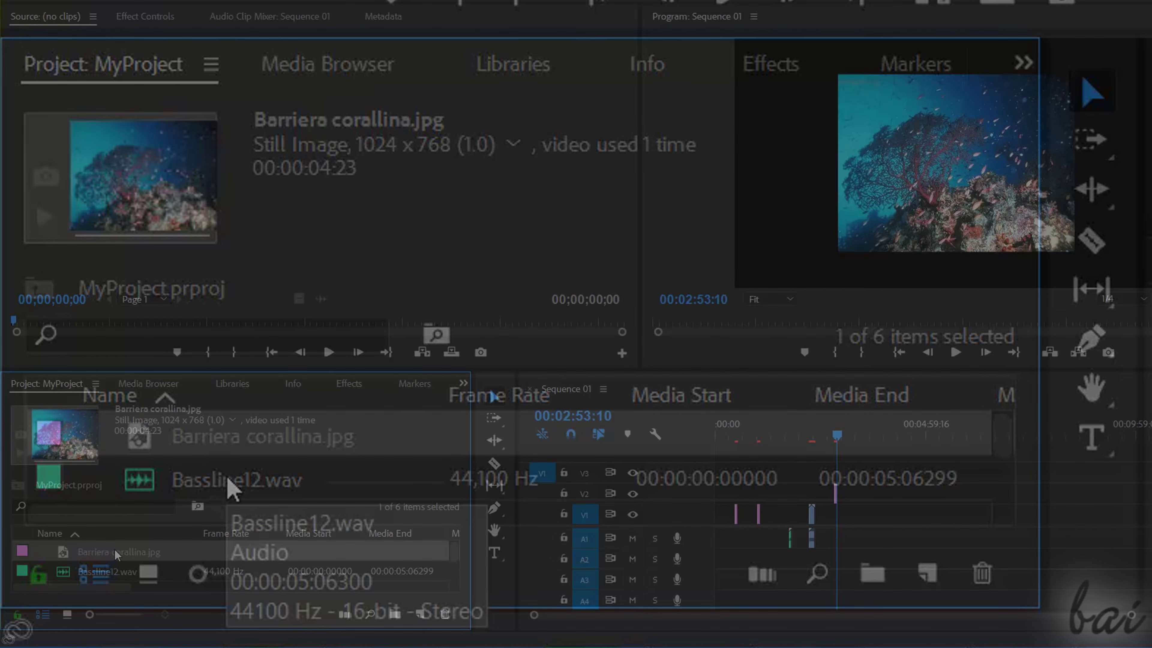
scroll(114, 549, down, 2)
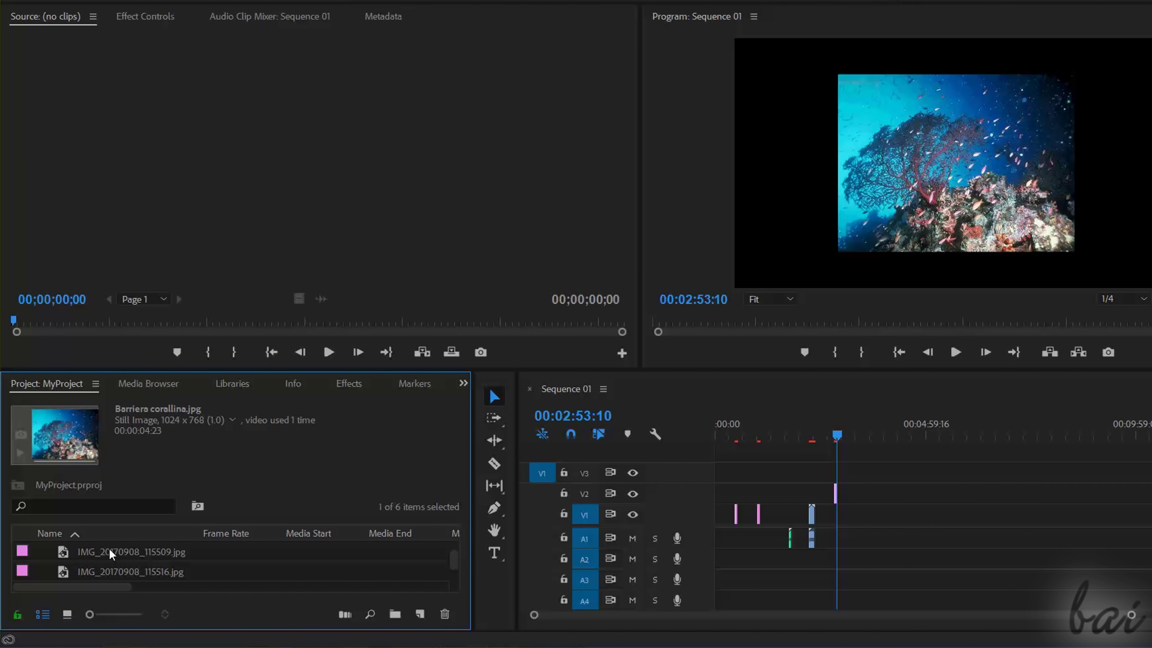
click(66, 551)
double_click(65, 553)
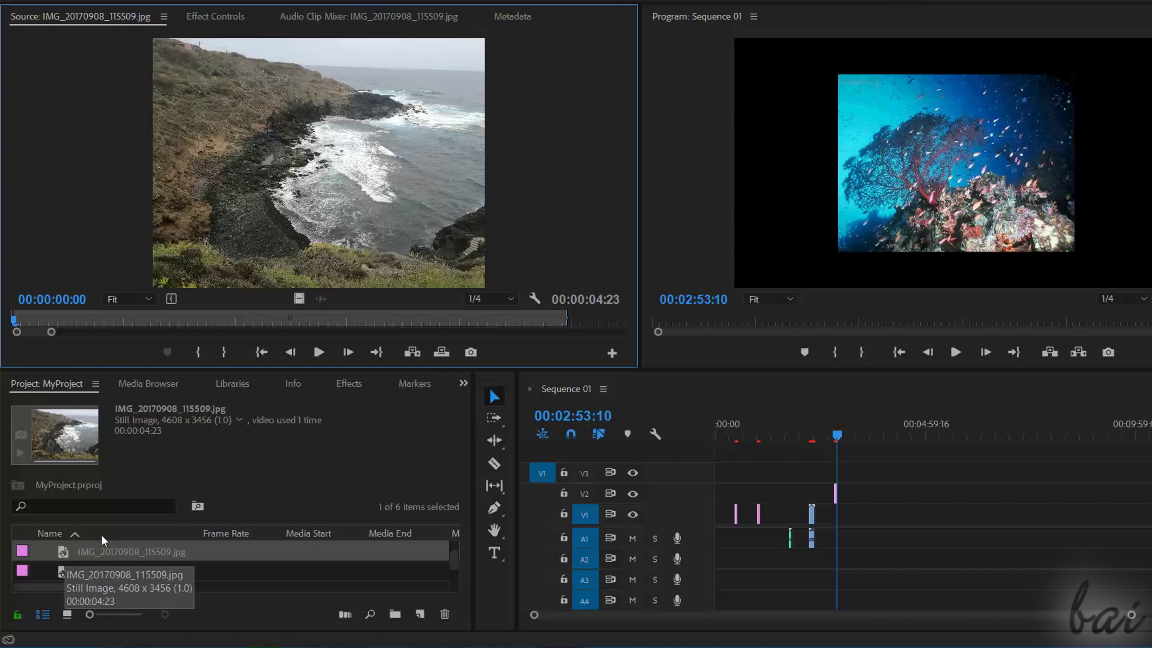
double_click(69, 572)
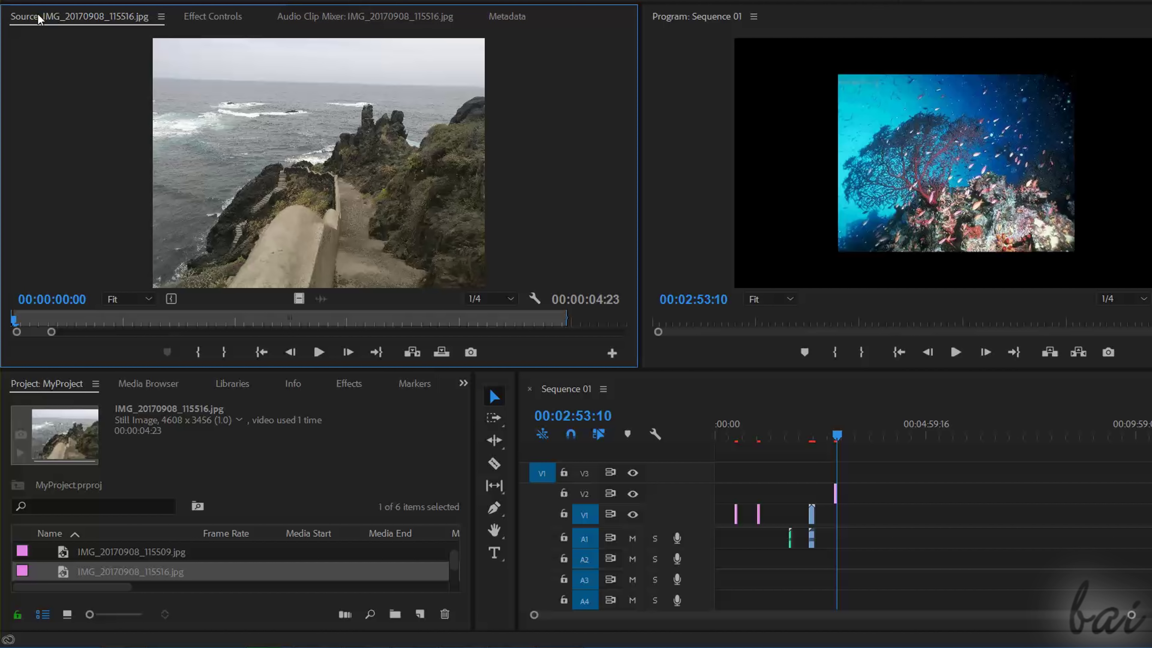
Step: Preview Bassline12.wav, then load Intro(16.9).mp4 in the Source monitor
scroll(84, 563, up, 1)
double_click(68, 555)
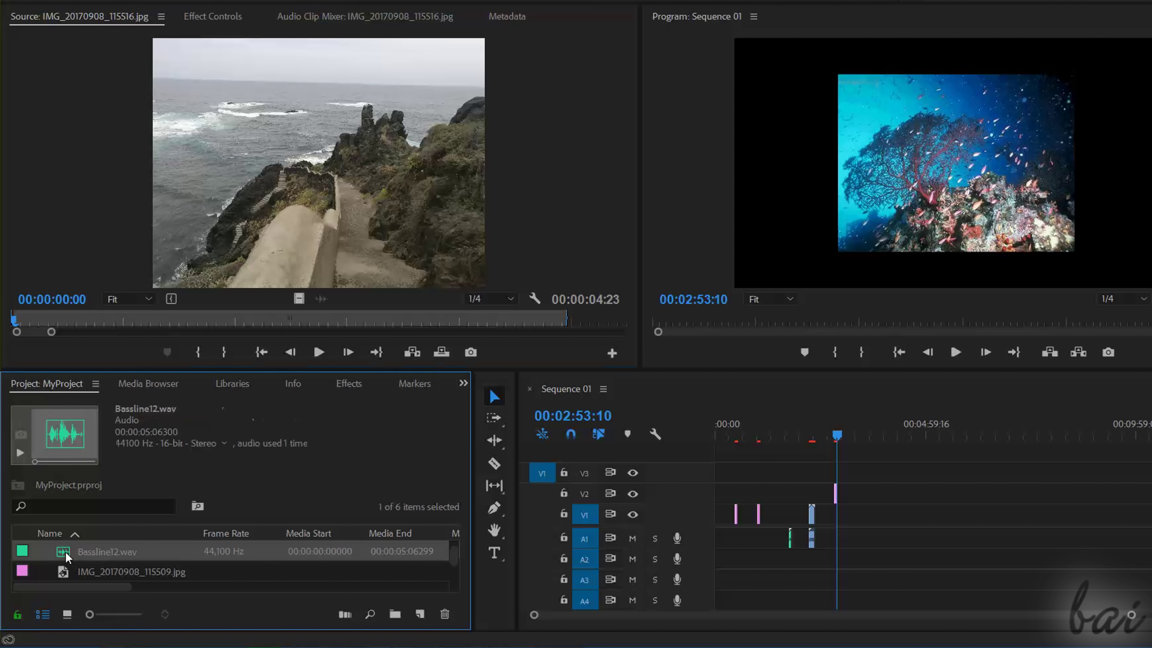
scroll(132, 572, down, 2)
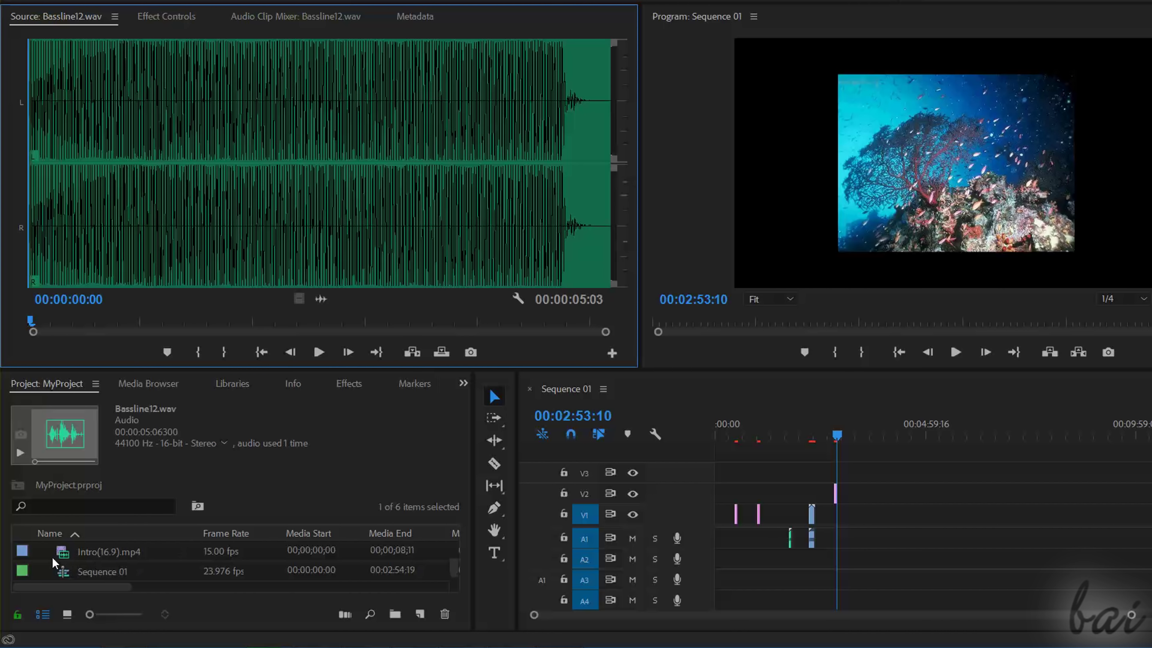
double_click(64, 555)
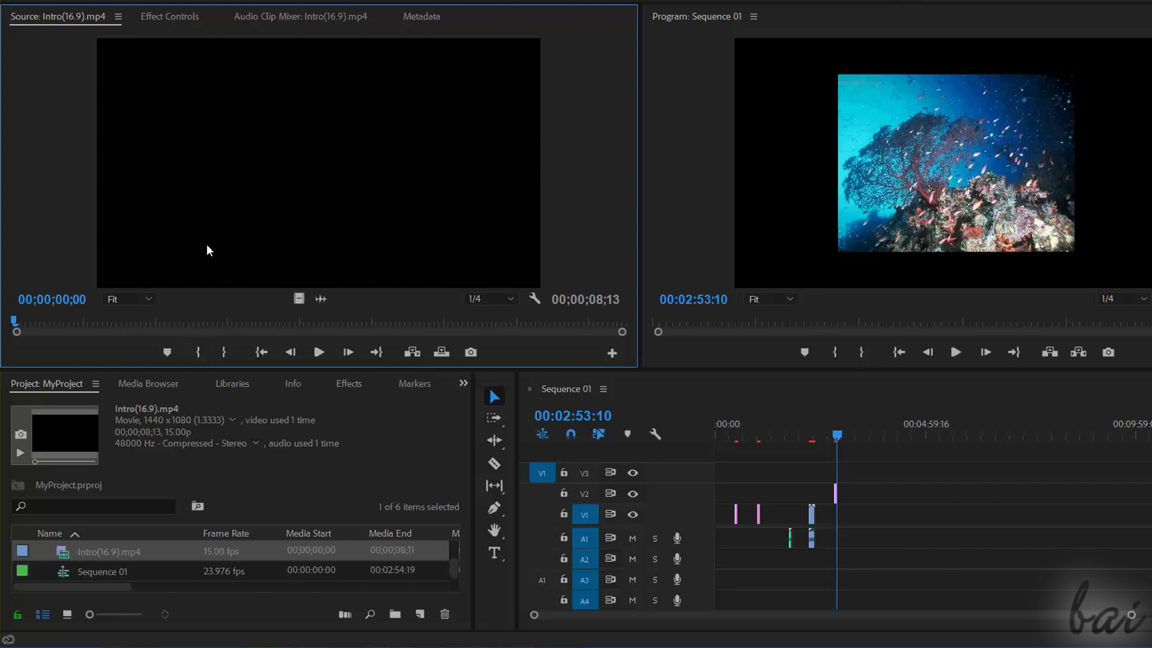
Step: Check the intro clip's audio waveform and video, then play it from the start, stopping at 00;00;04;09
click(163, 326)
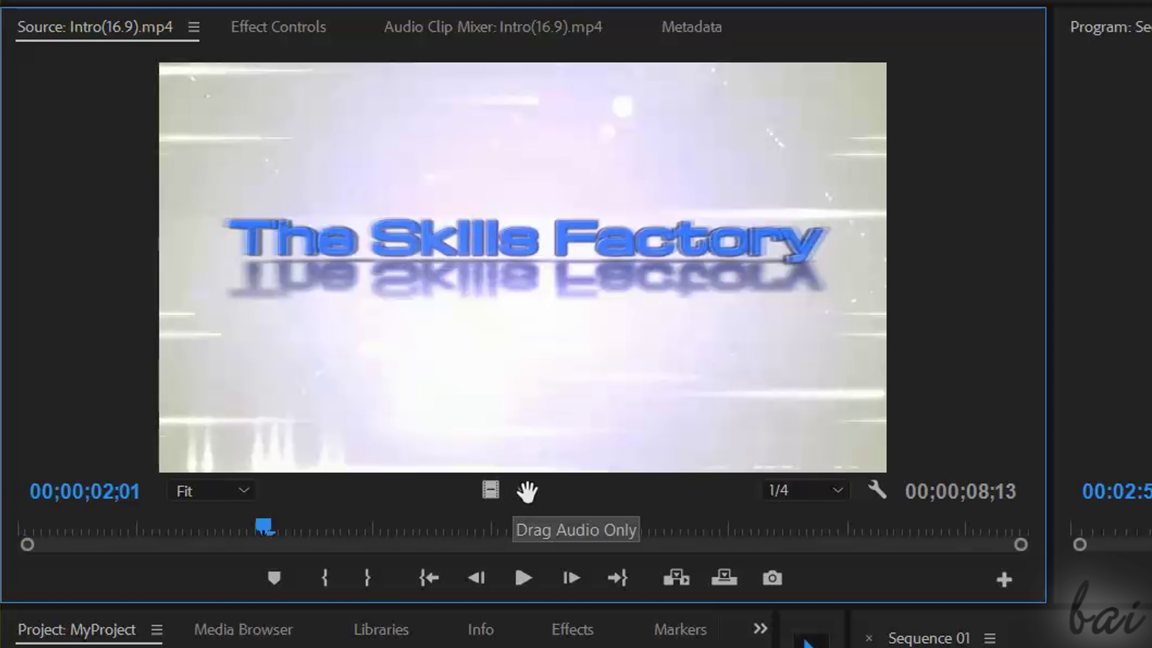
click(527, 491)
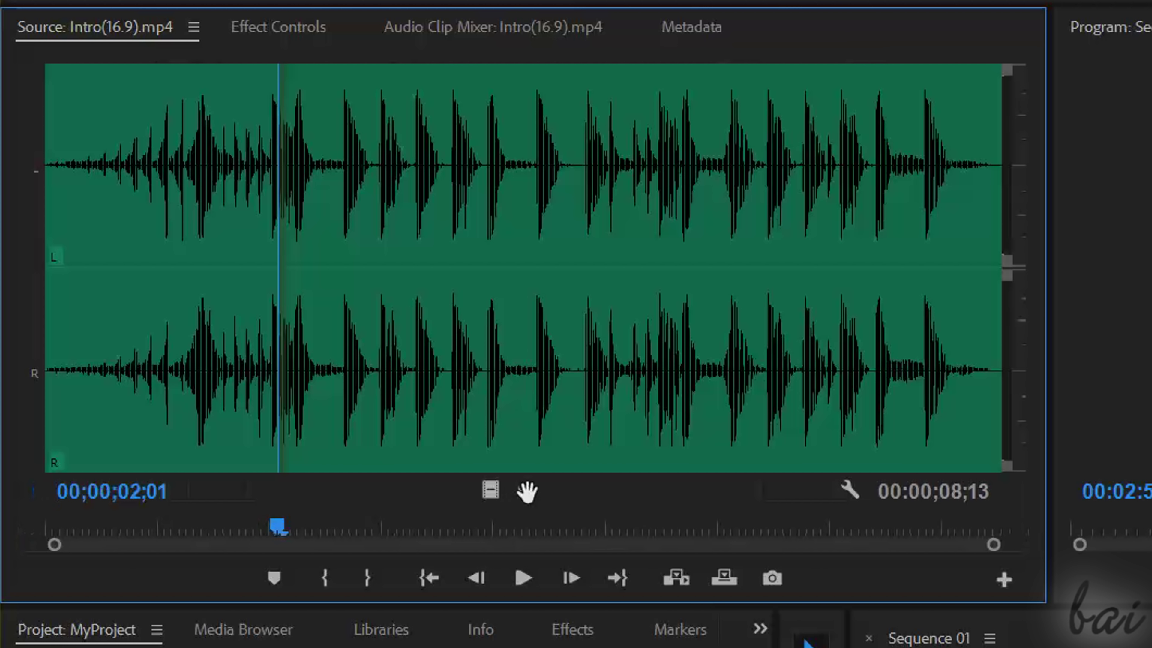
click(489, 491)
key(Home)
click(524, 586)
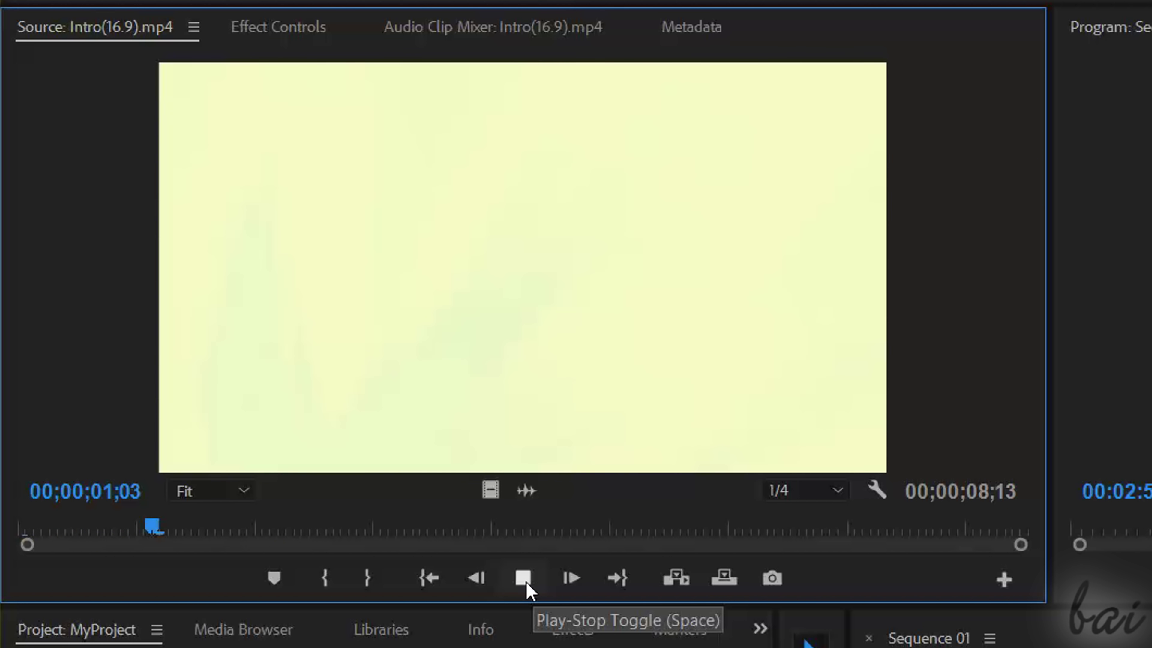
click(524, 580)
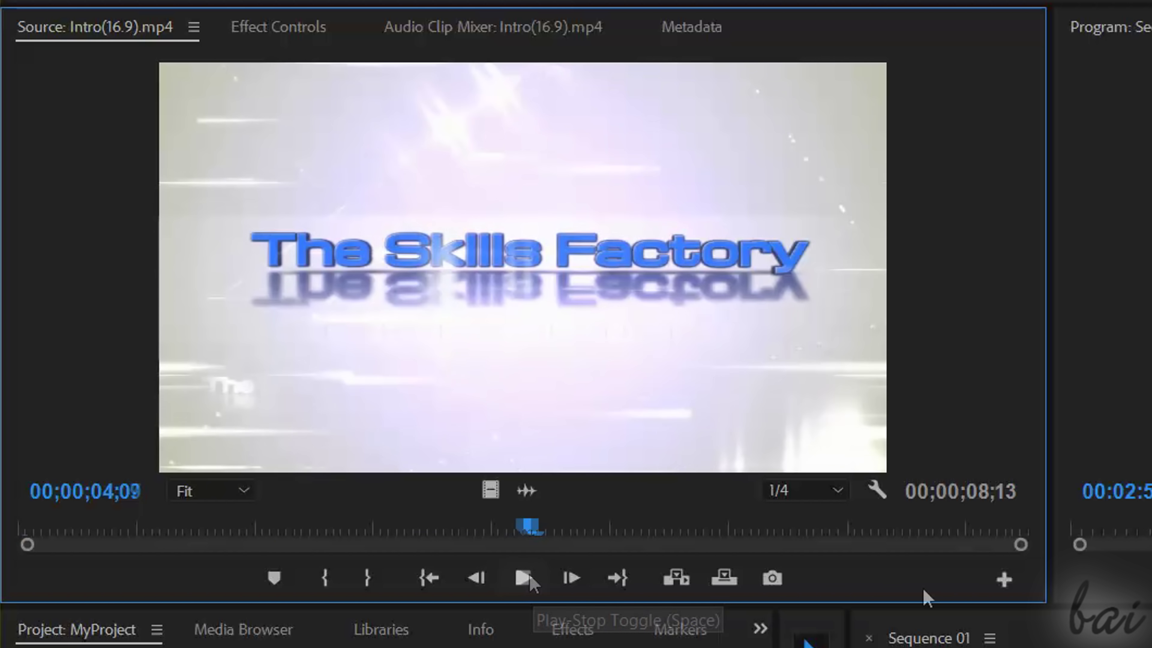
Step: Keep 1/4 playback resolution and open Export Frame to view still image formats
click(838, 491)
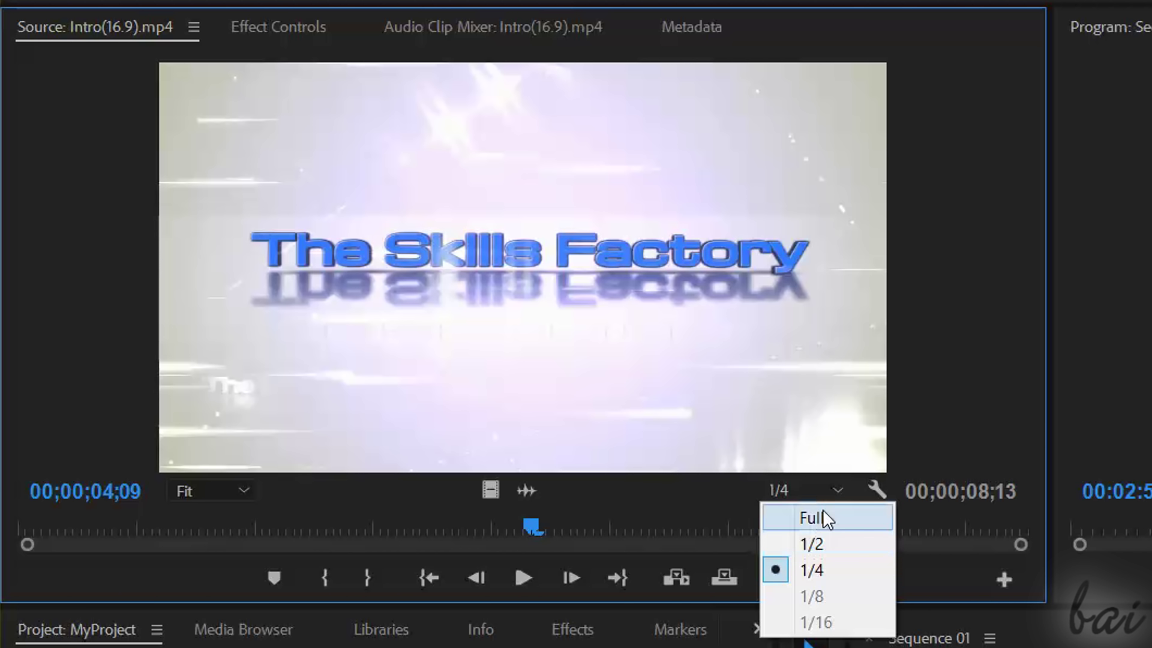
click(837, 493)
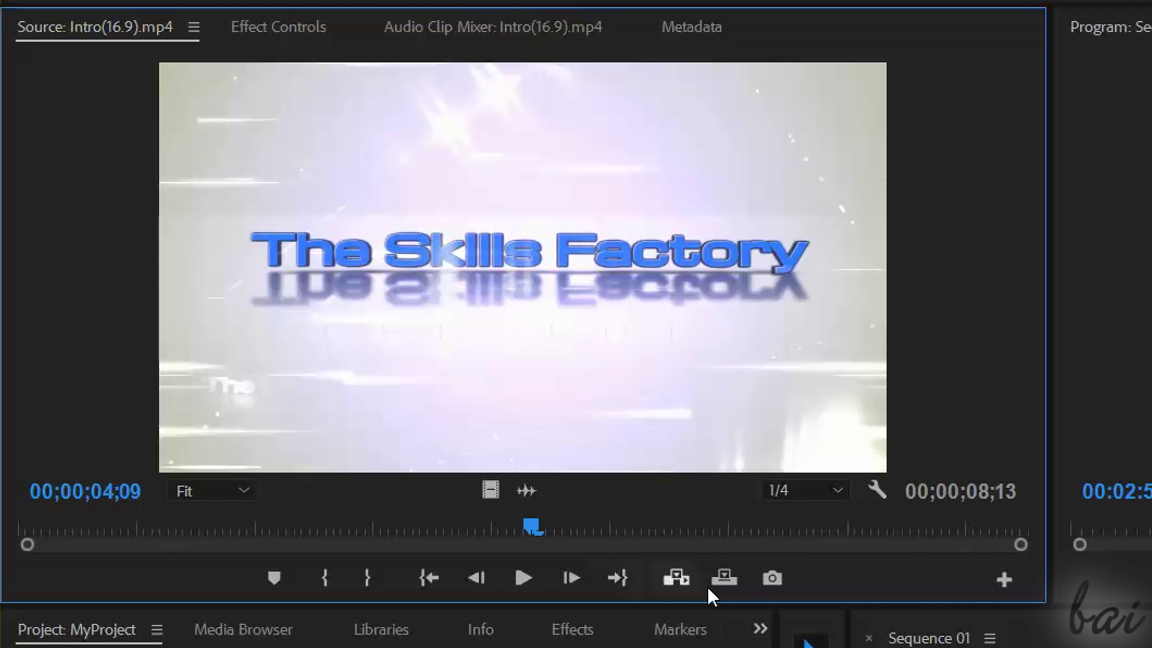
click(772, 579)
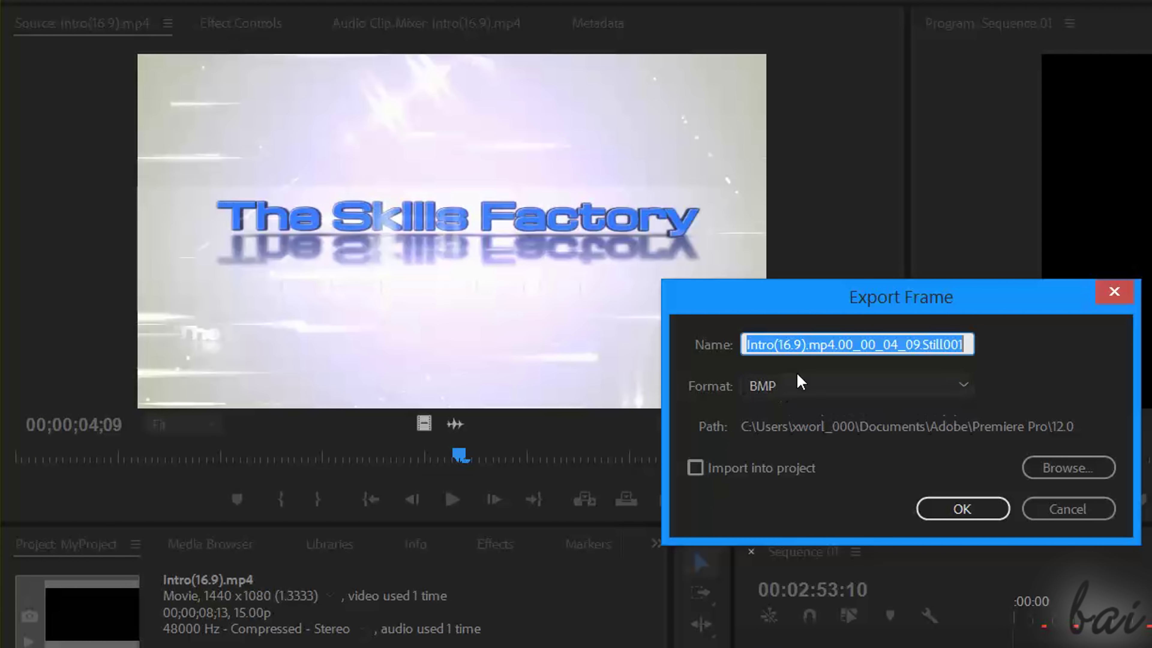
click(801, 383)
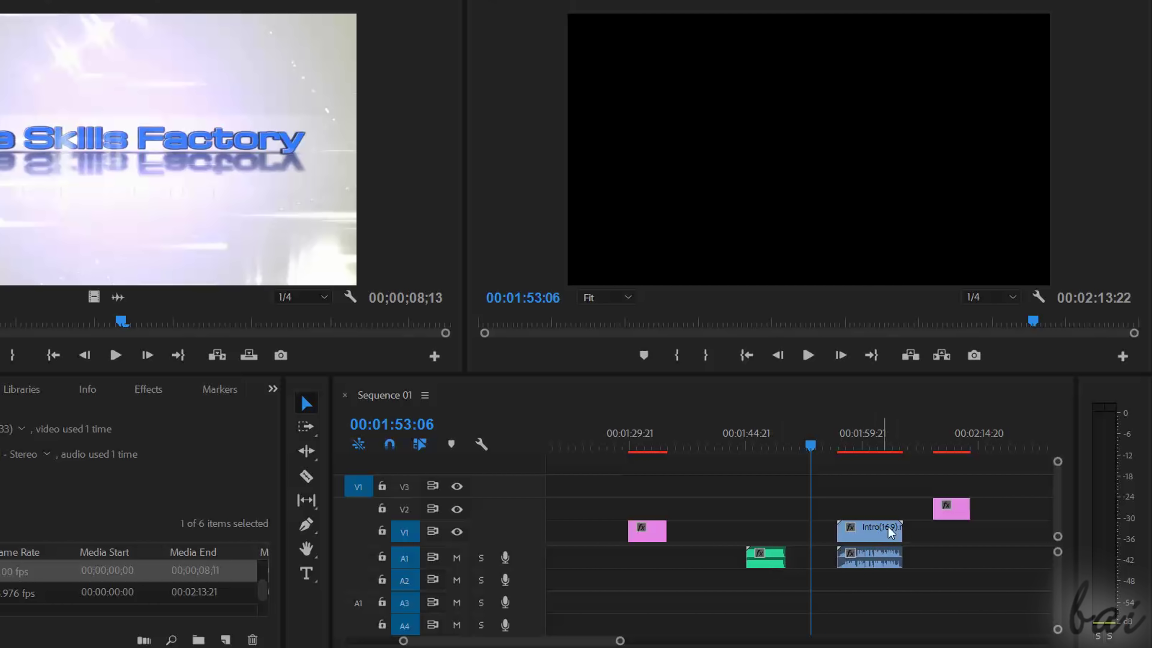
Step: Play Sequence 01 from 00:01:45:03 and stop just after 00:02:00
click(951, 443)
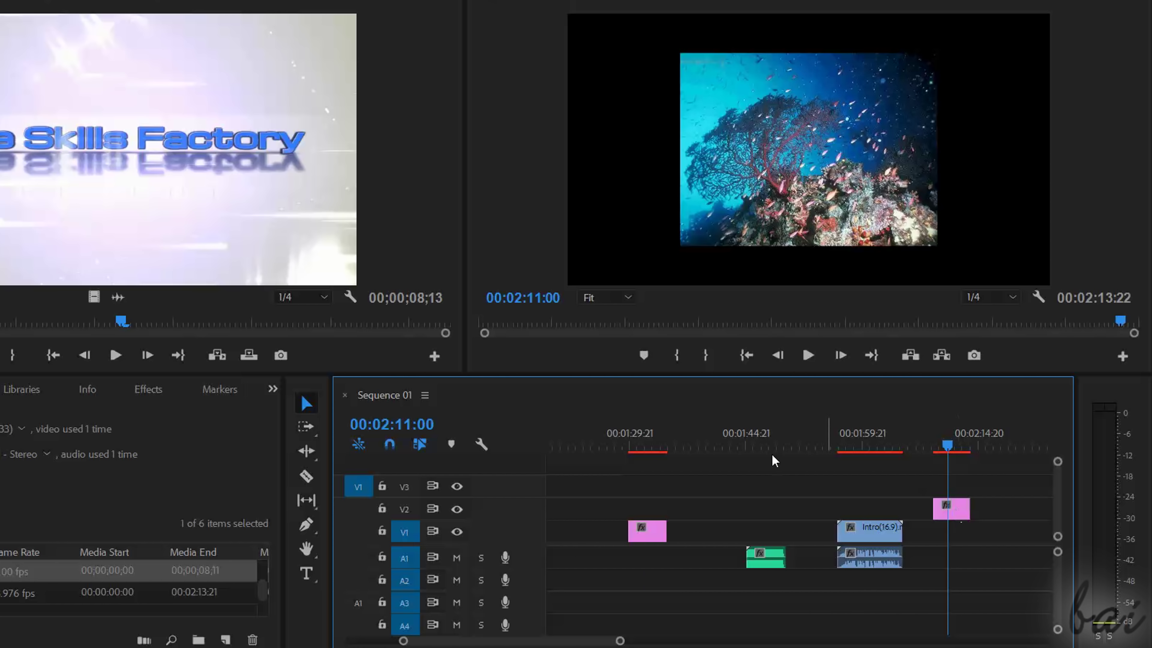
click(638, 446)
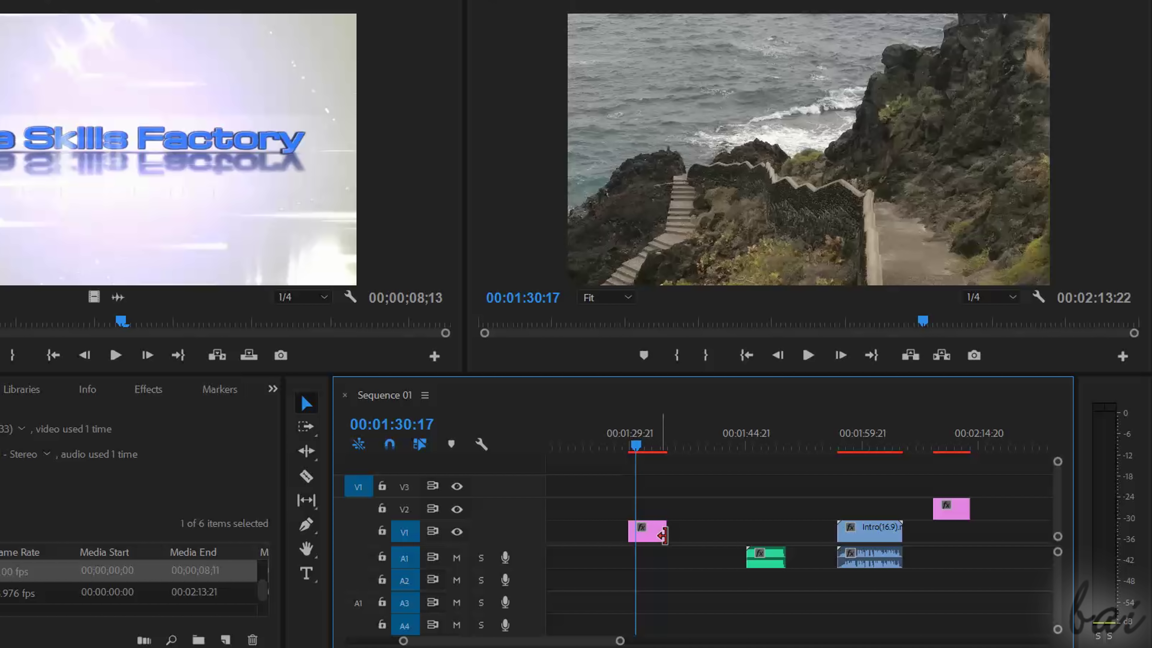
drag(743, 445, 749, 444)
key(space)
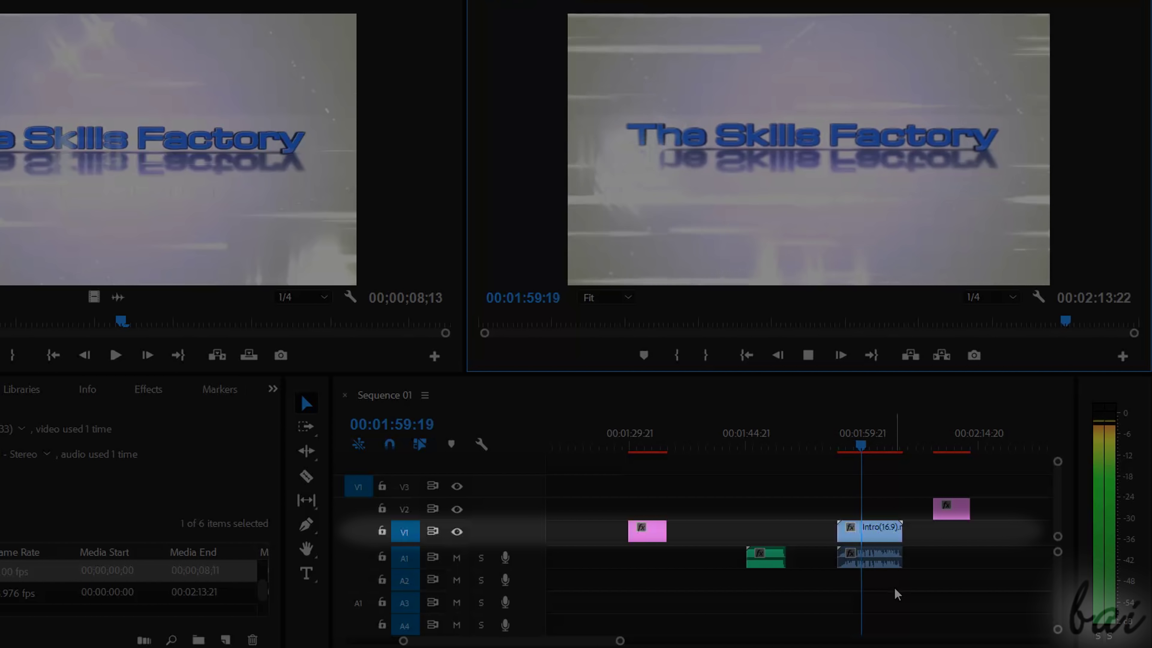
click(808, 356)
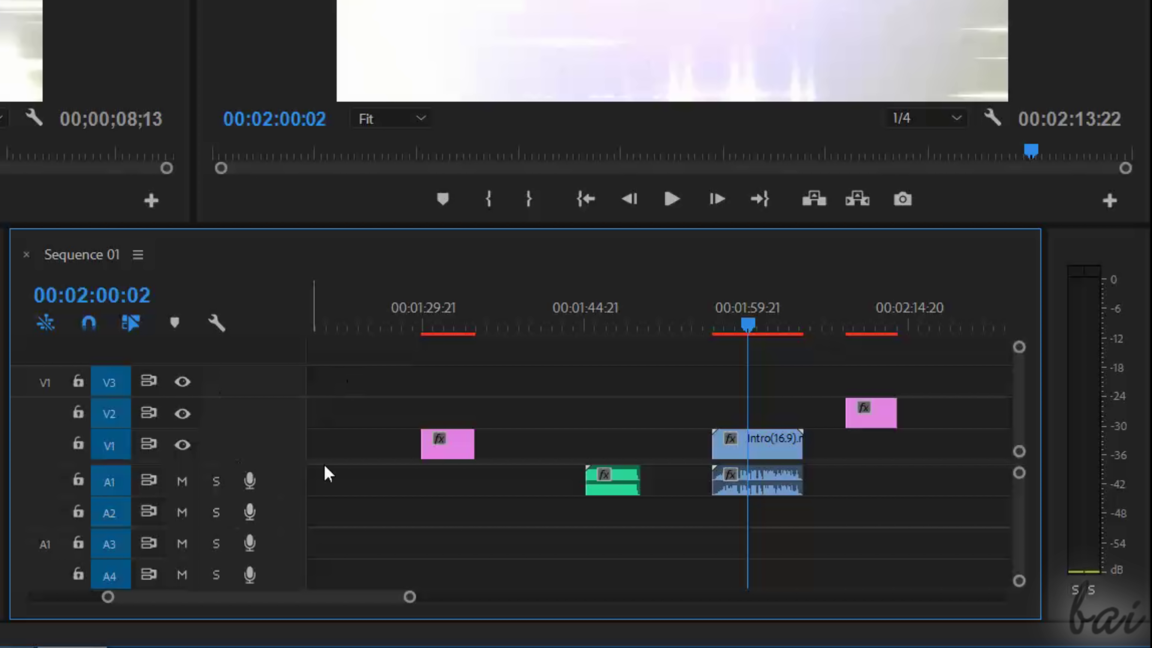
Step: Zoom the timeline and drag the V1/V2 boundary upward so Video 1 clips show thumbnails
scroll(499, 383, down, 10)
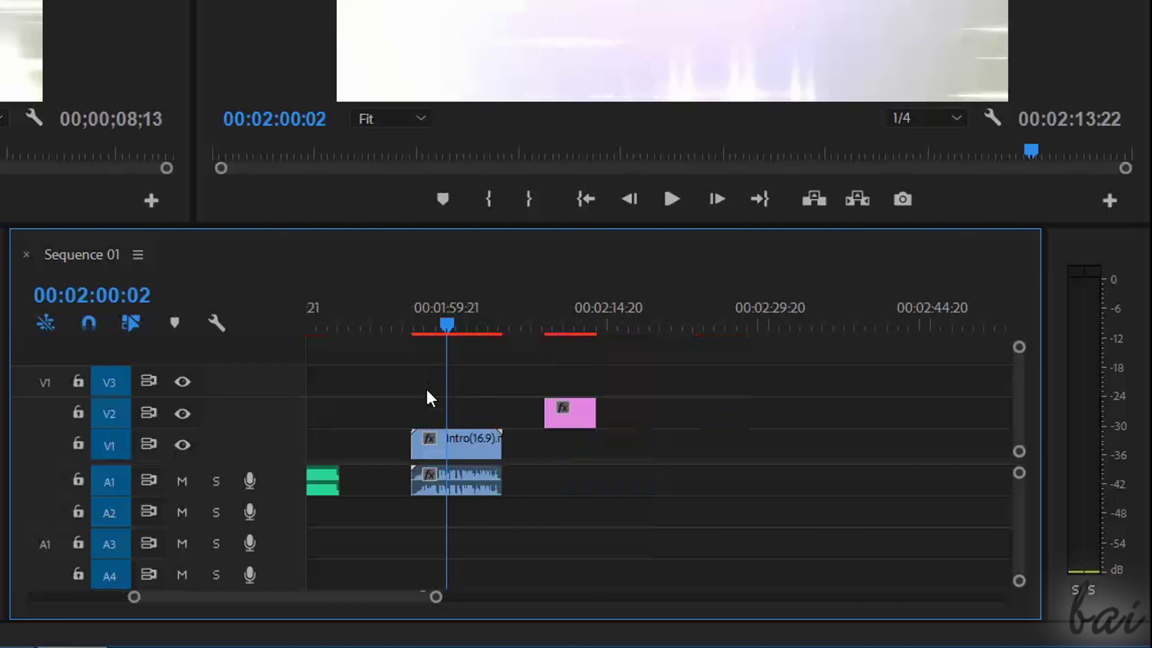
scroll(618, 433, down, 2)
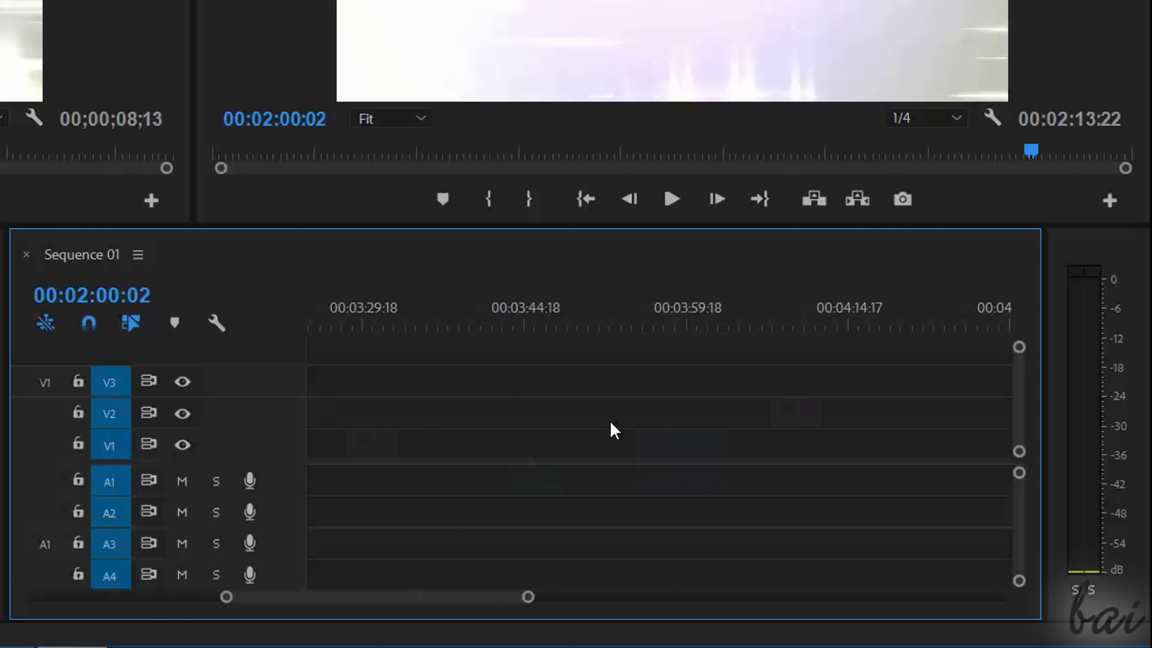
scroll(610, 430, up, 12)
scroll(543, 460, down, 8)
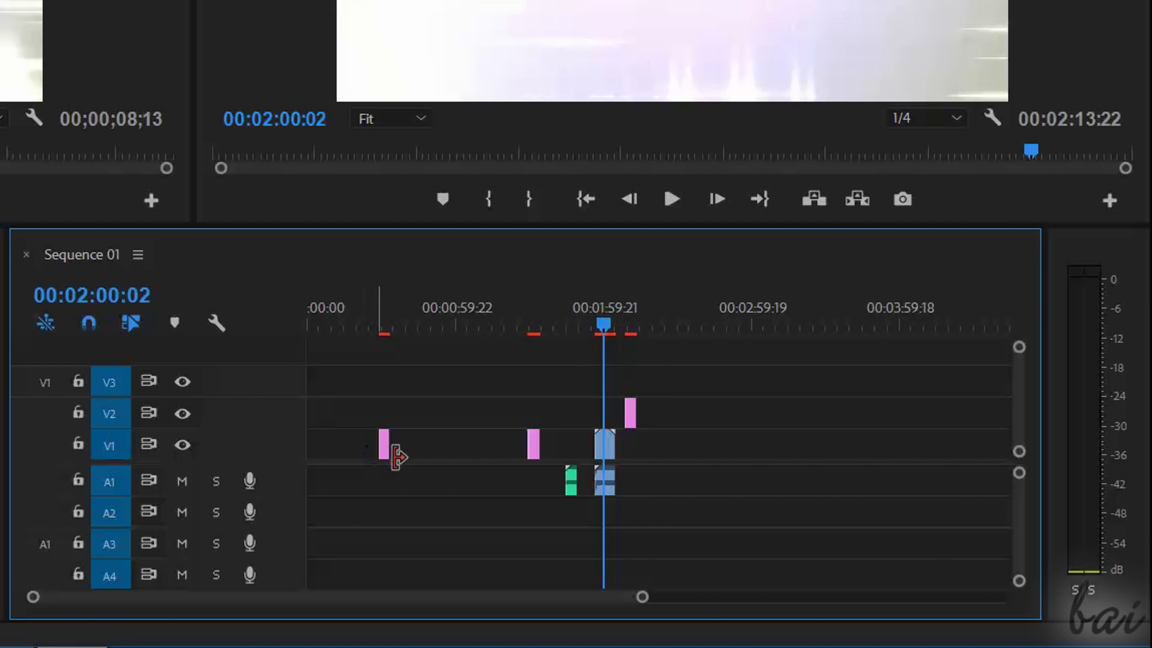
scroll(329, 459, up, 5)
scroll(476, 466, down, 4)
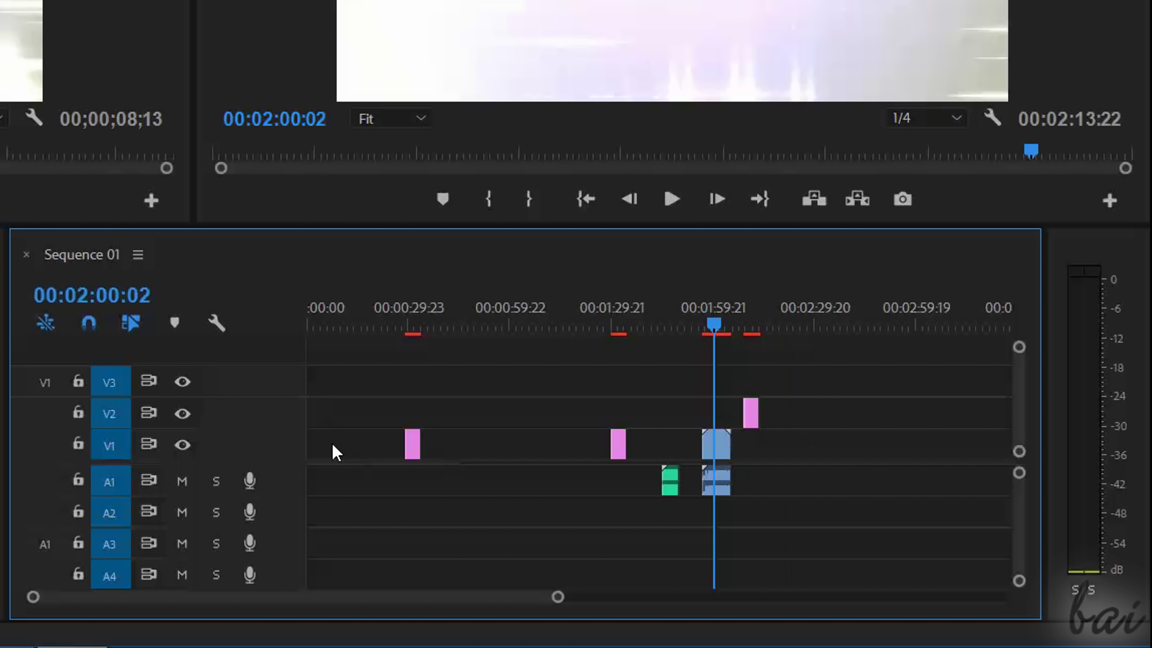
scroll(336, 452, up, 6)
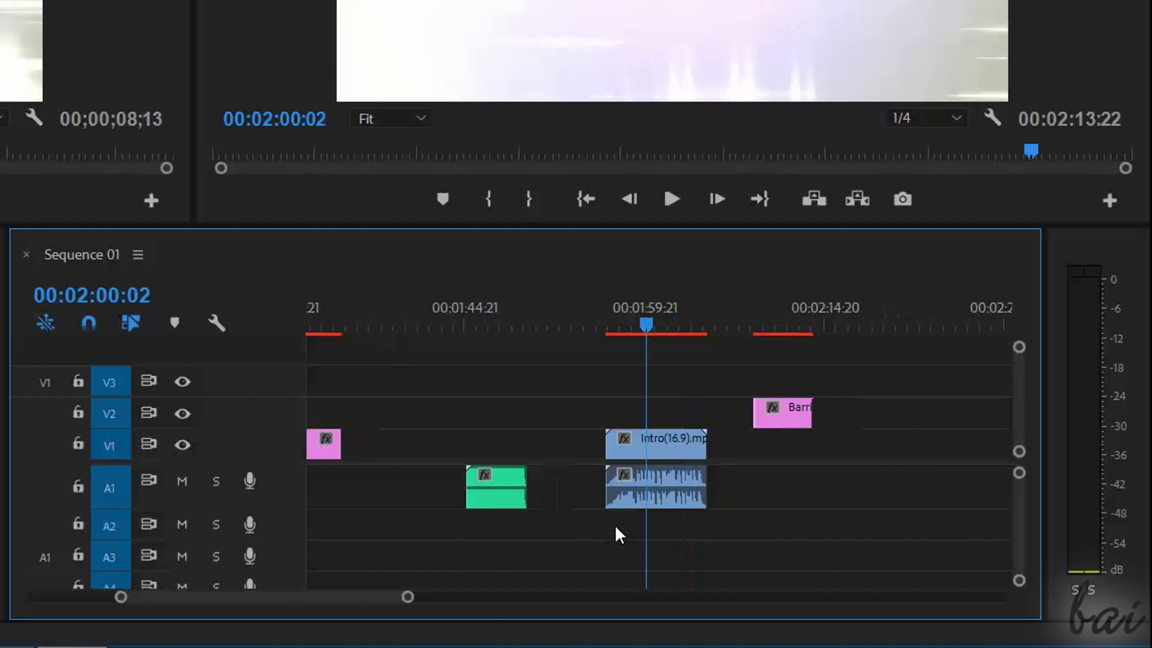
scroll(703, 495, up, 1)
scroll(857, 468, down, 1)
scroll(635, 467, down, 2)
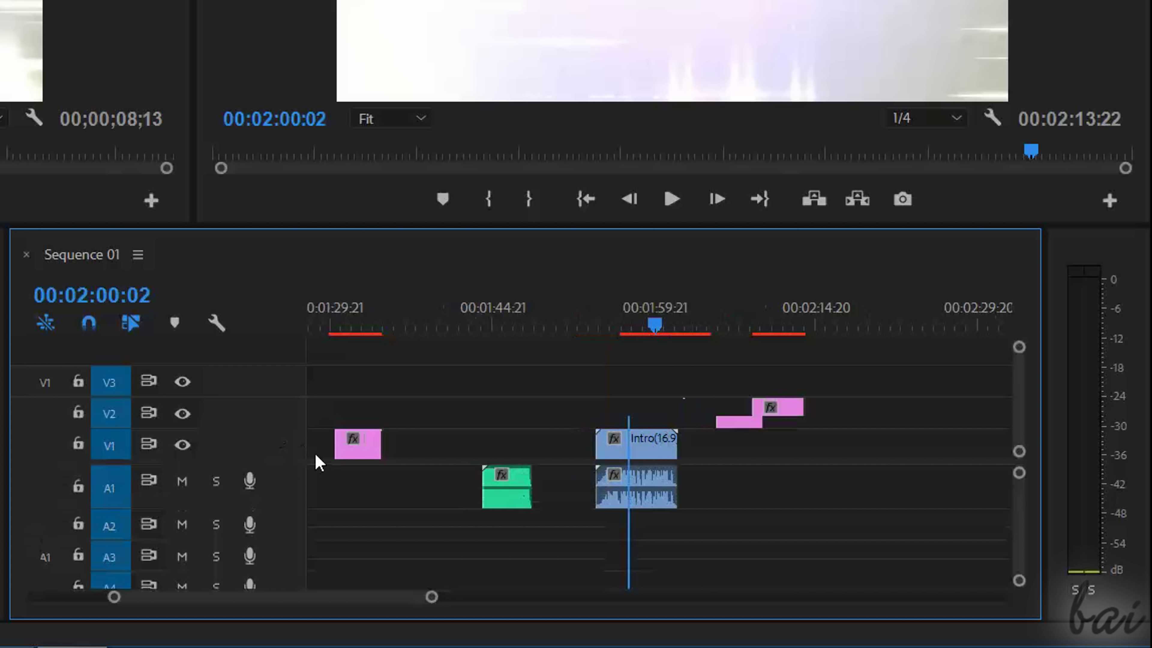
scroll(346, 447, up, 2)
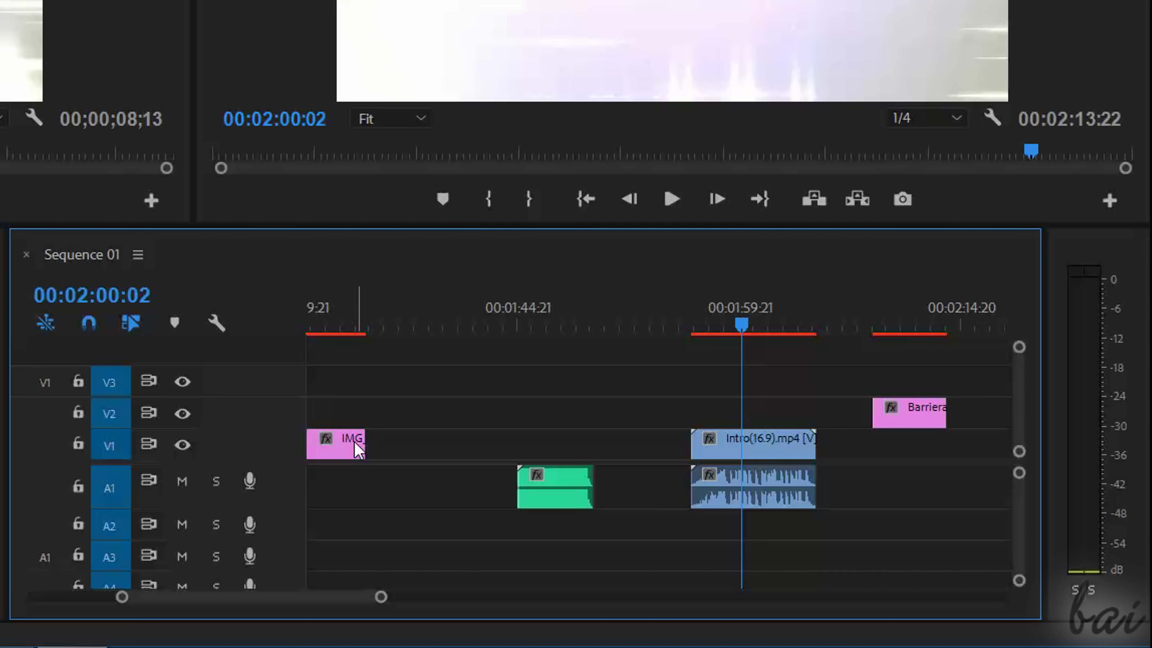
scroll(359, 450, down, 2)
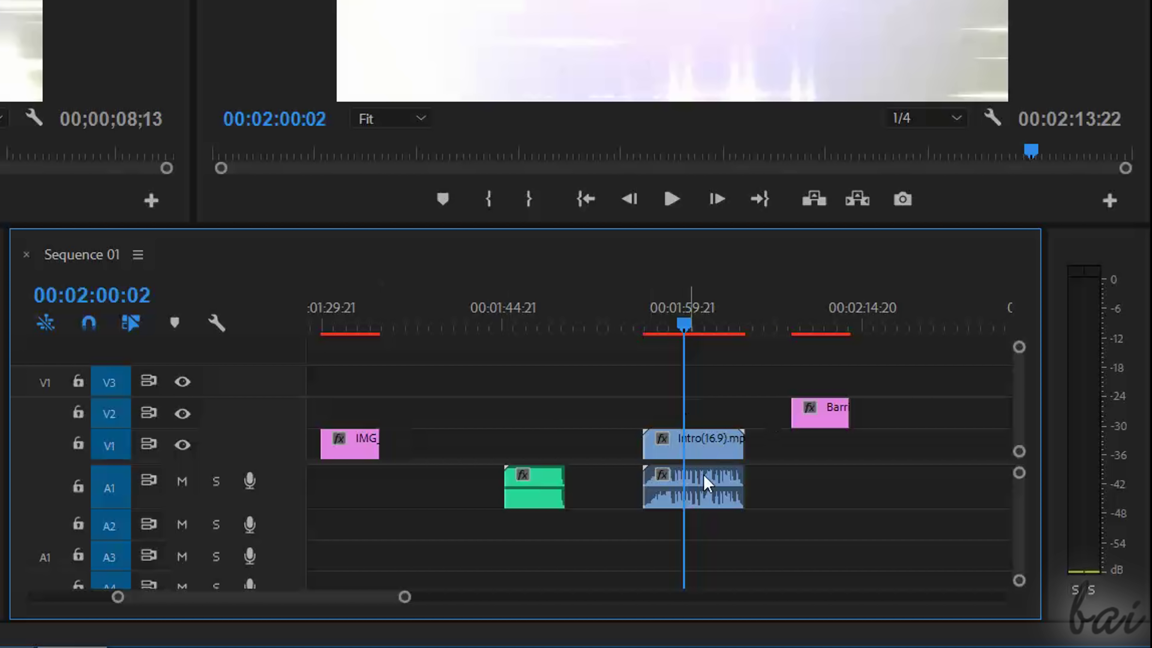
scroll(290, 456, up, 2)
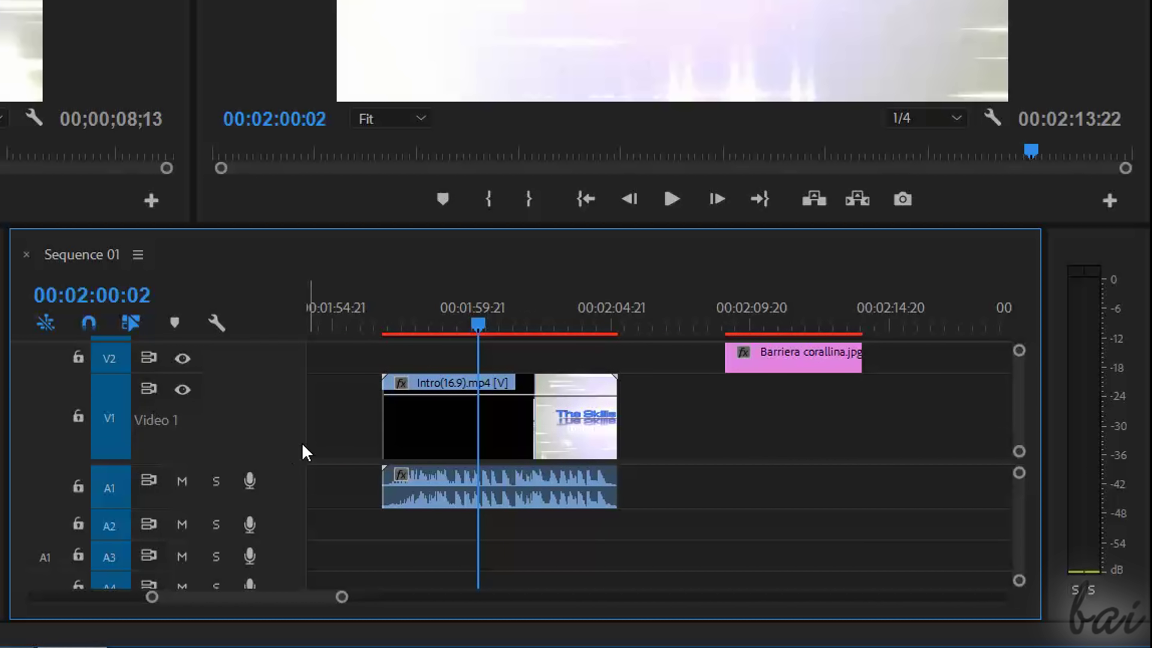
scroll(438, 431, up, 4)
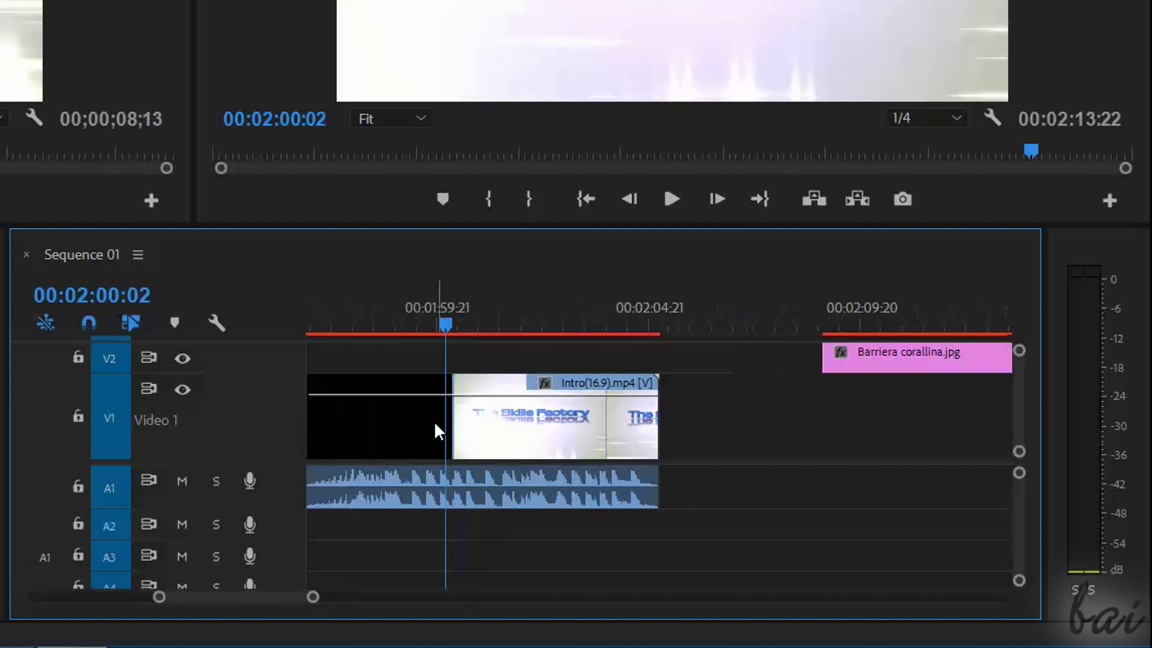
scroll(455, 432, down, 2)
scroll(424, 430, up, 2)
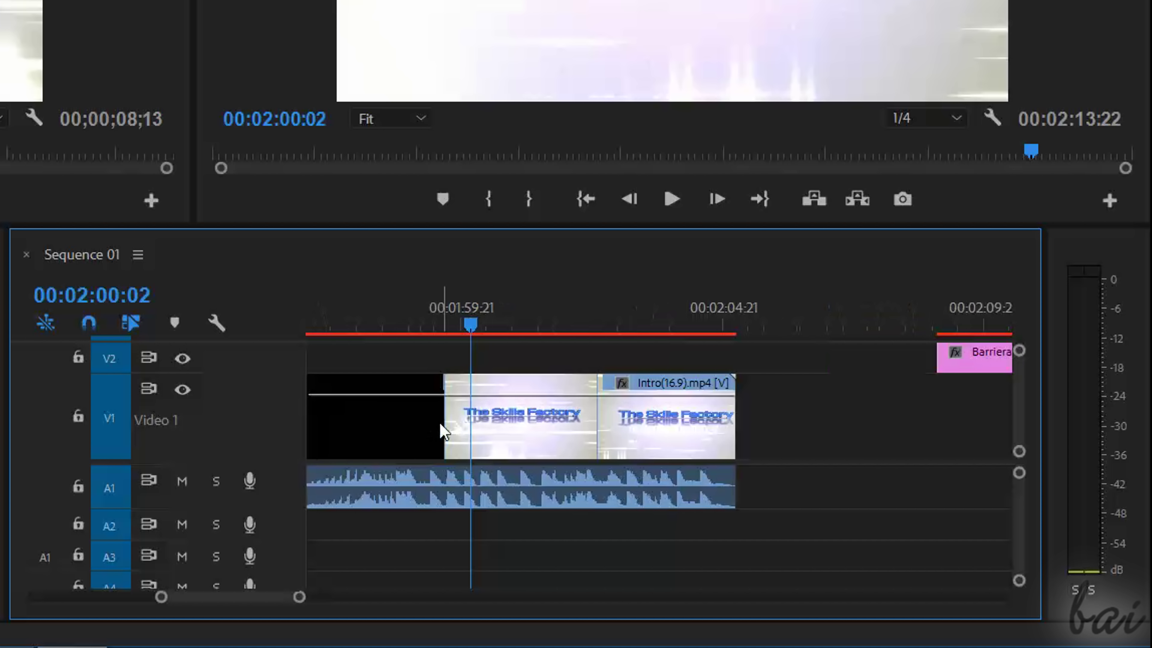
scroll(465, 432, down, 3)
scroll(489, 404, down, 4)
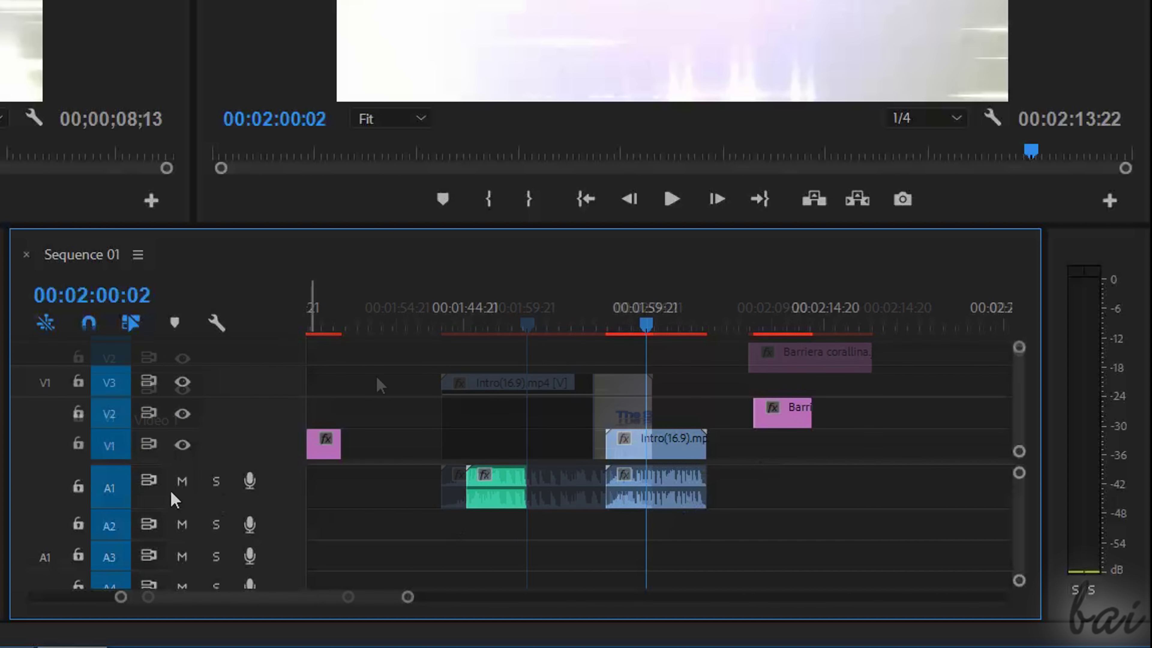
drag(117, 433, 112, 390)
scroll(625, 430, up, 5)
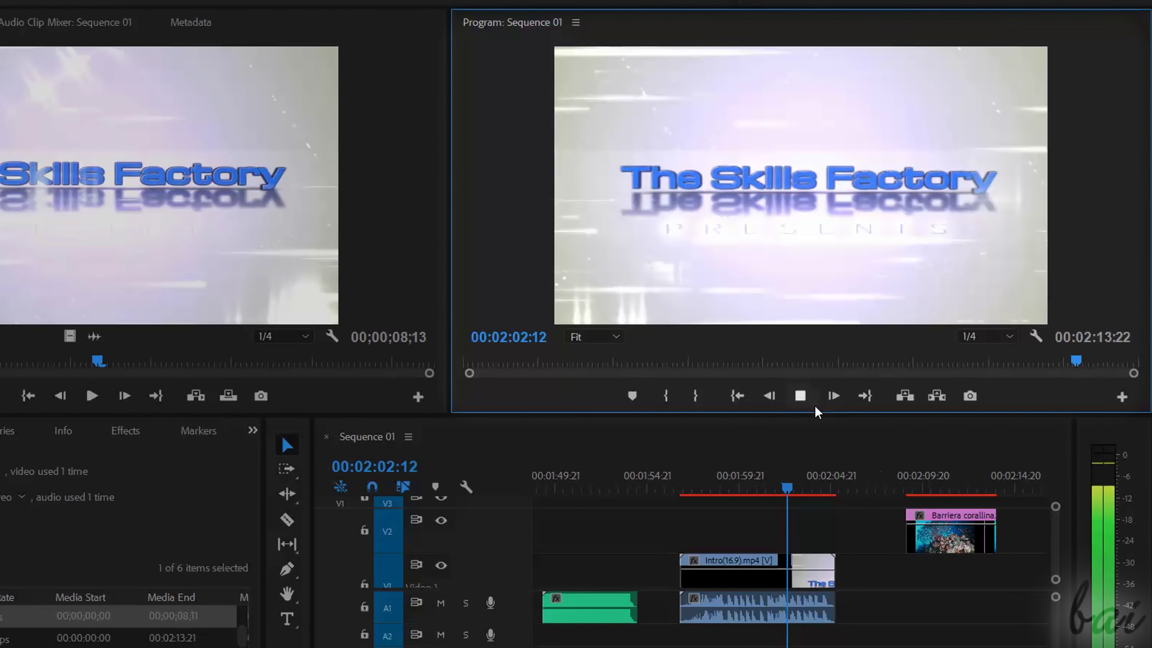
drag(710, 484, 758, 492)
click(942, 488)
drag(897, 495, 596, 491)
click(805, 394)
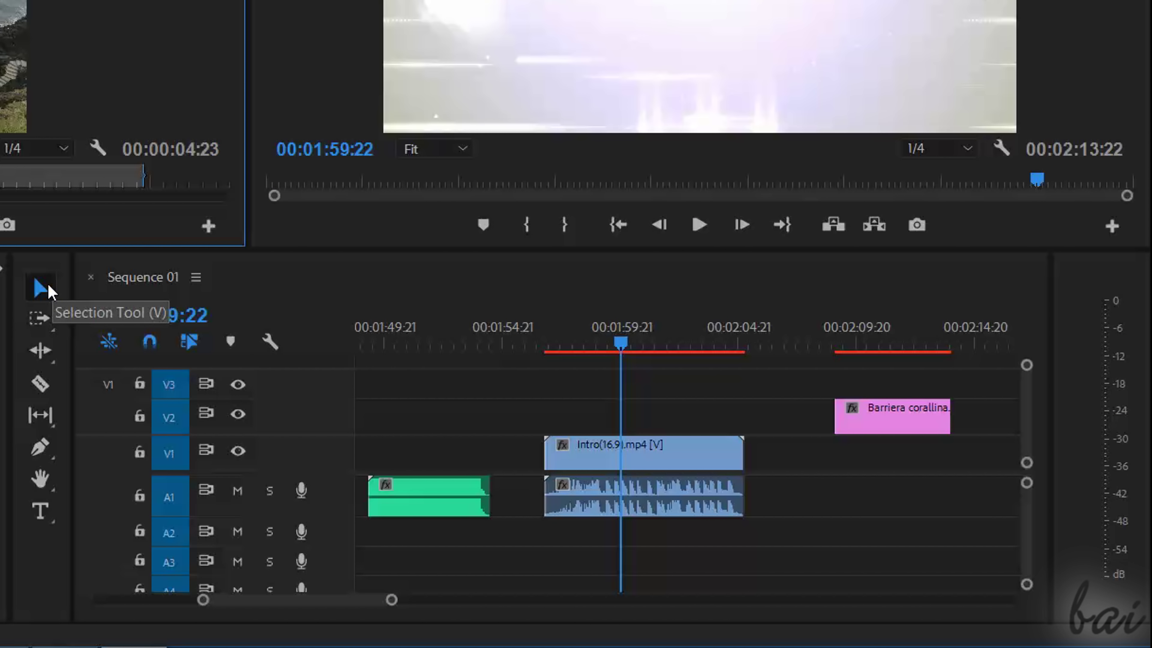
Step: Move Barriera corallina earlier on V2 and unlink the Intro clip's video from its audio
drag(894, 424, 973, 414)
click(629, 455)
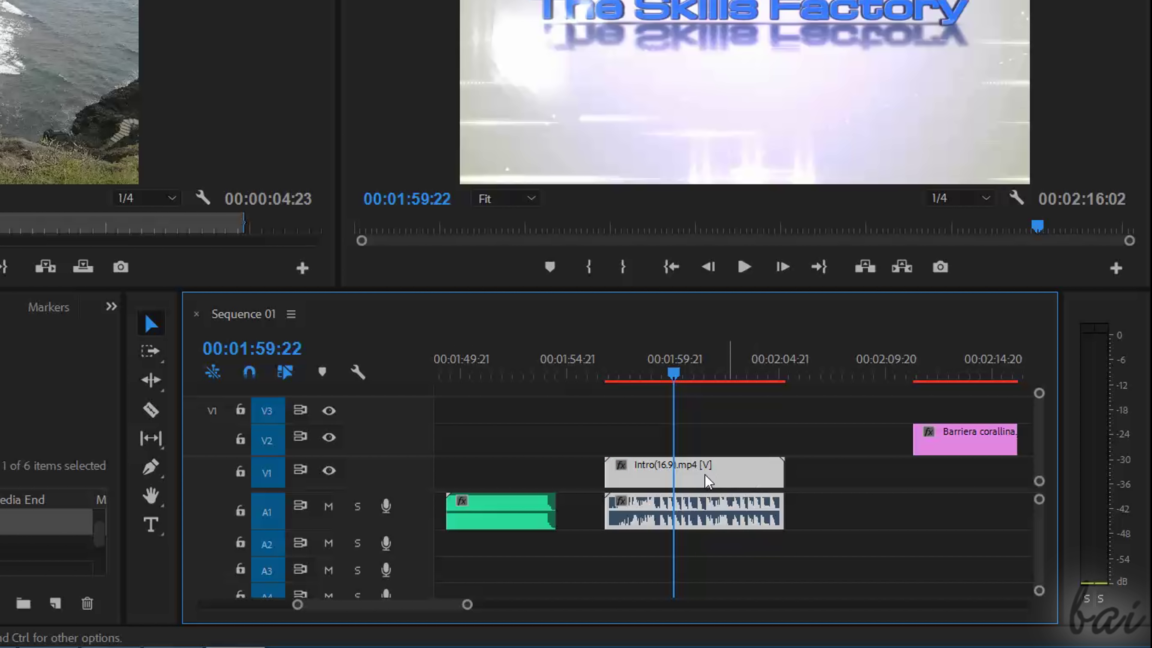
drag(708, 481, 731, 477)
right_click(730, 477)
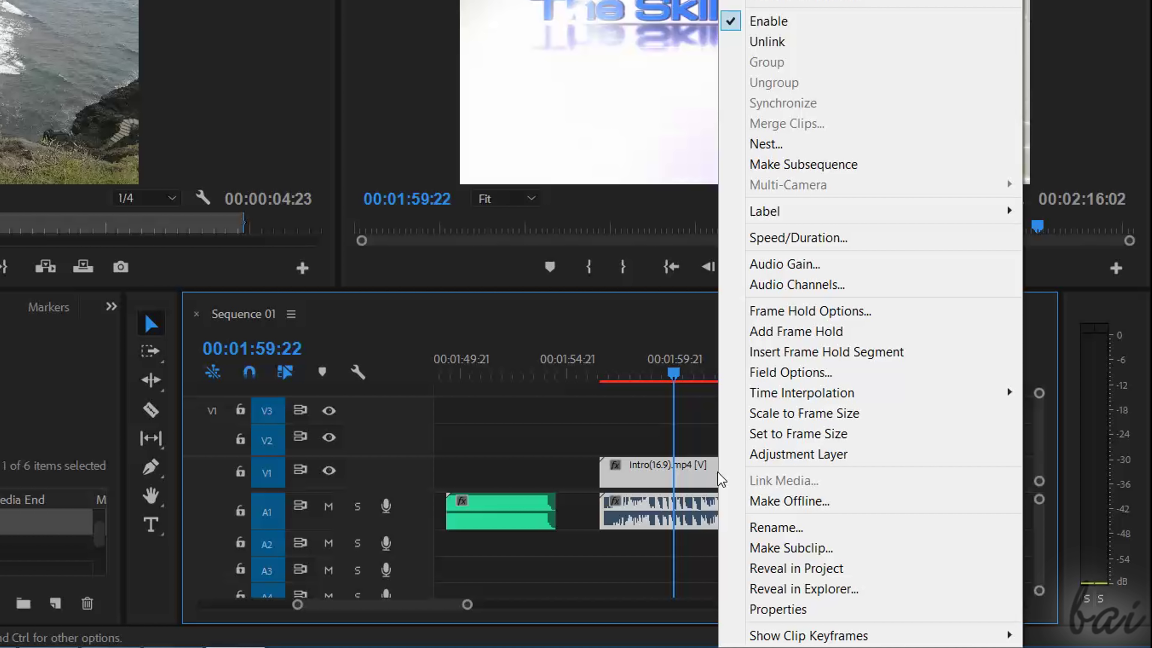
click(813, 42)
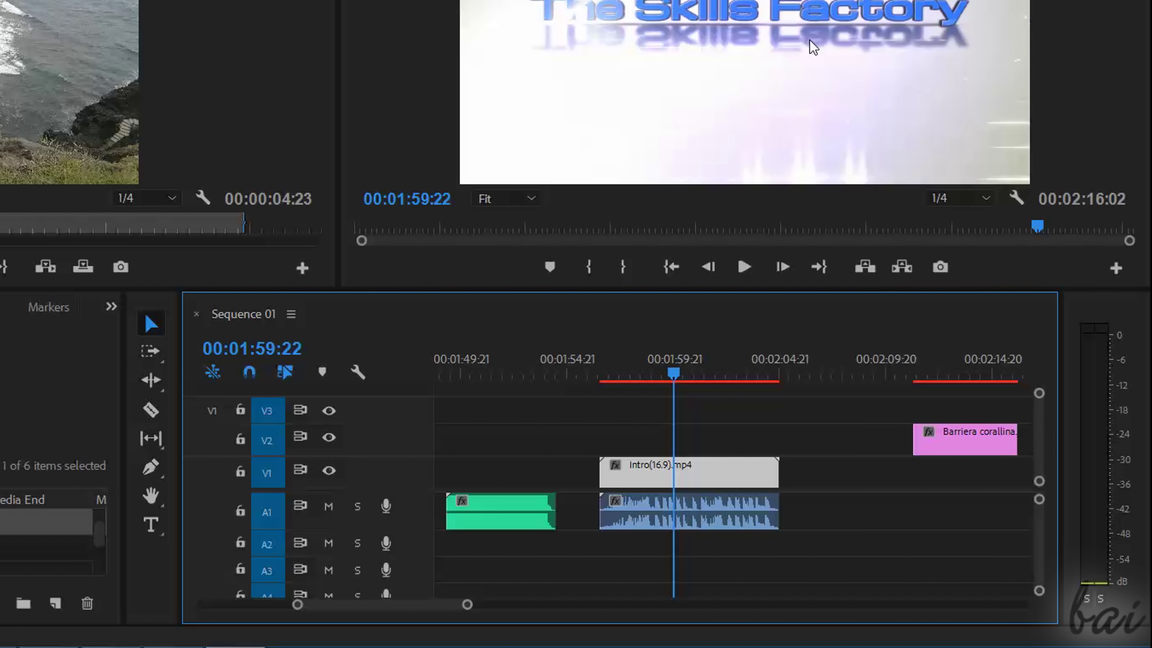
mouse_move(689, 490)
mouse_down()
mouse_move(779, 476)
mouse_move(696, 478)
mouse_up()
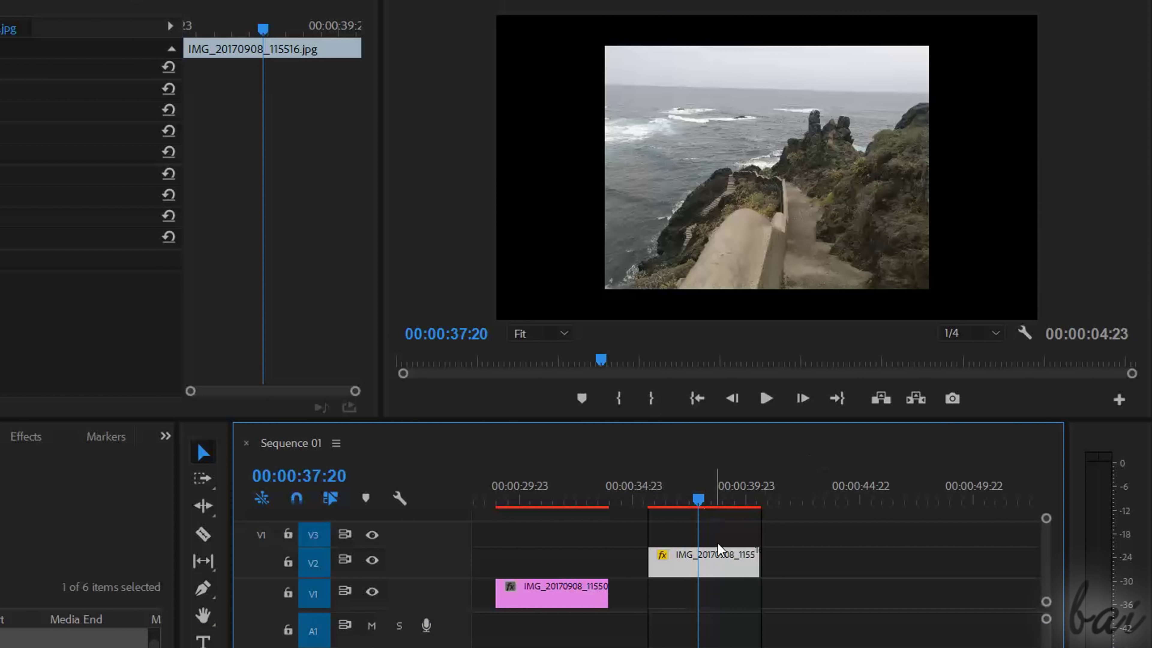
Step: Slide the second shore photo on V2 over the first and scrub to preview the overlap
drag(718, 548, 604, 567)
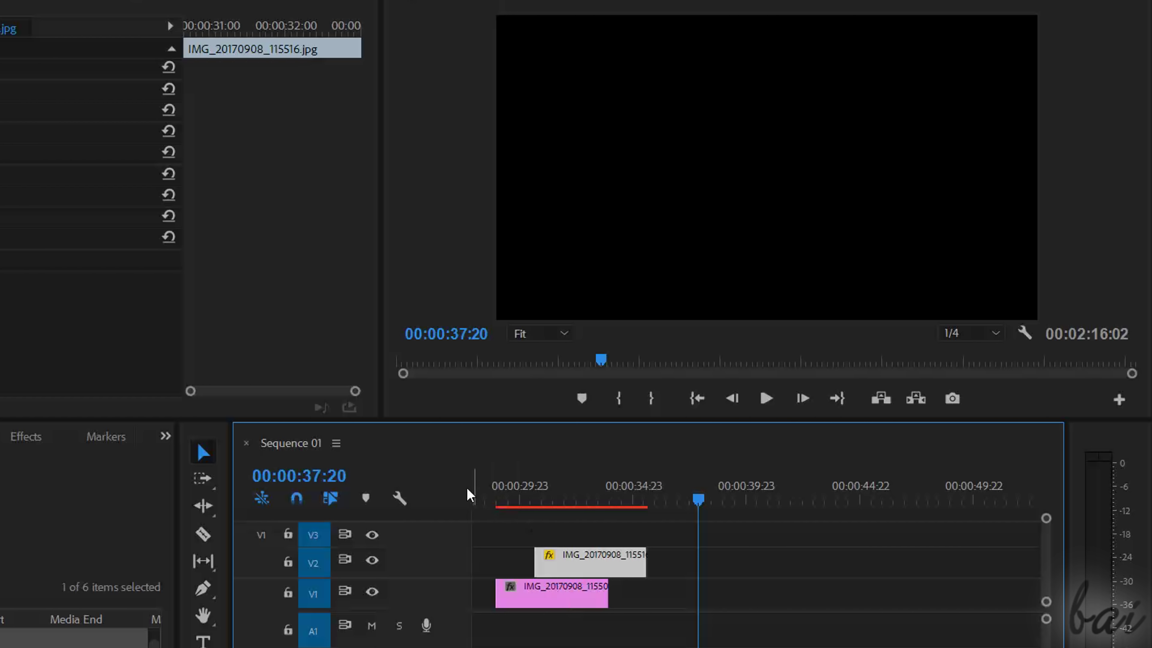
click(476, 497)
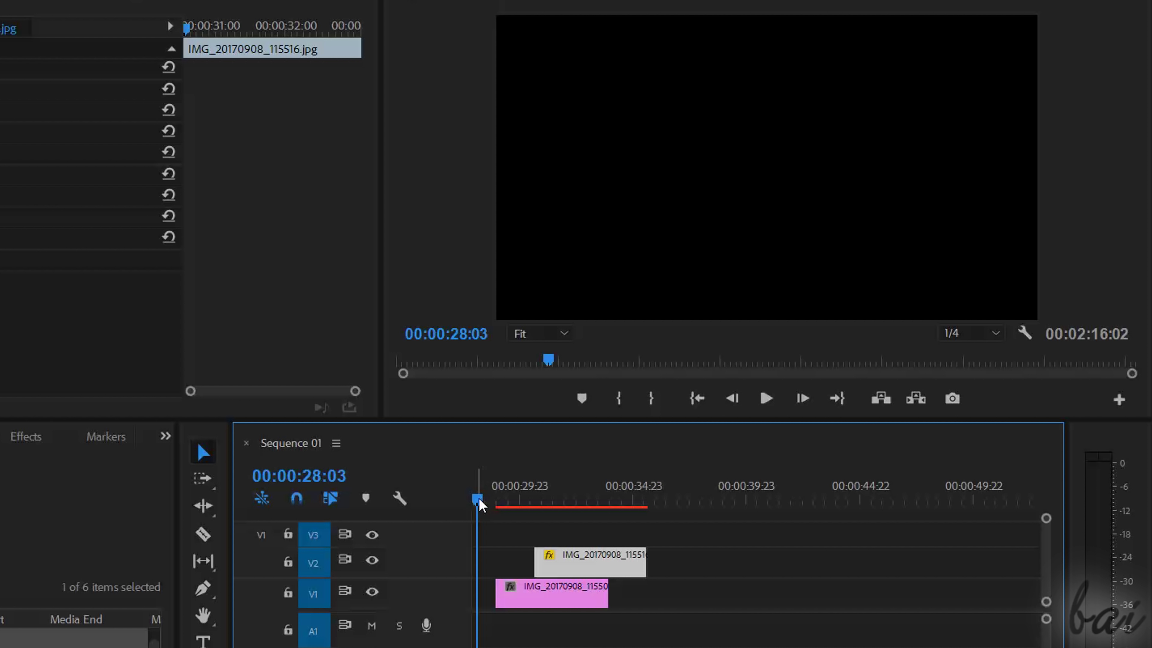
drag(479, 505, 617, 517)
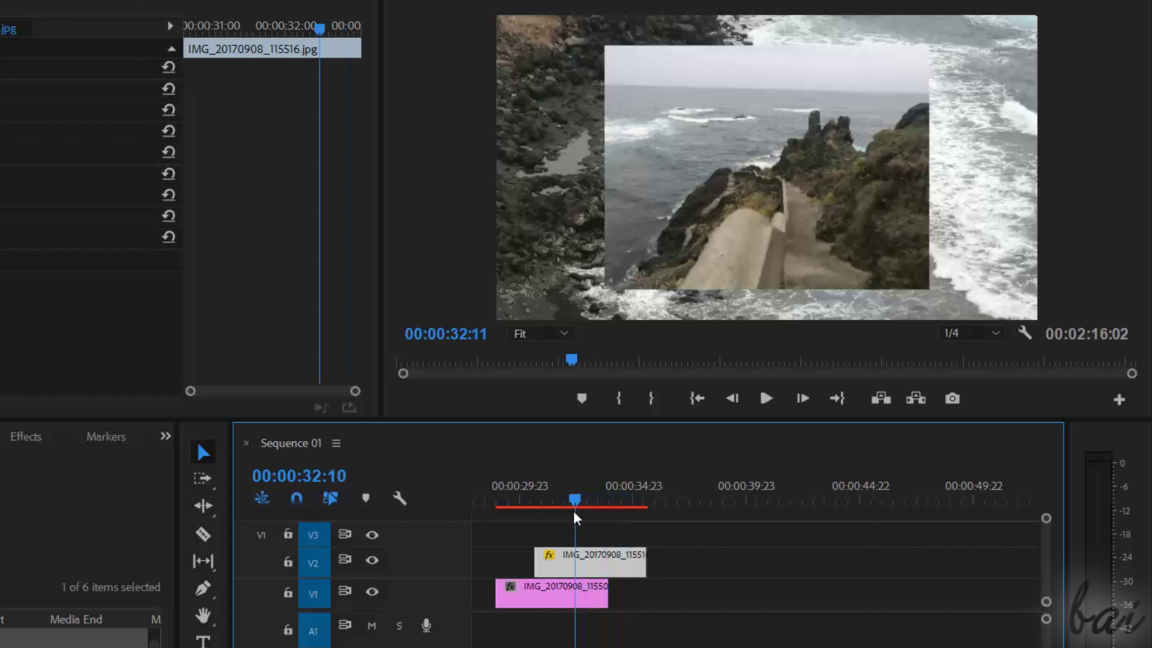
mouse_move(575, 517)
mouse_down()
mouse_move(517, 515)
mouse_move(633, 524)
mouse_move(596, 518)
mouse_up()
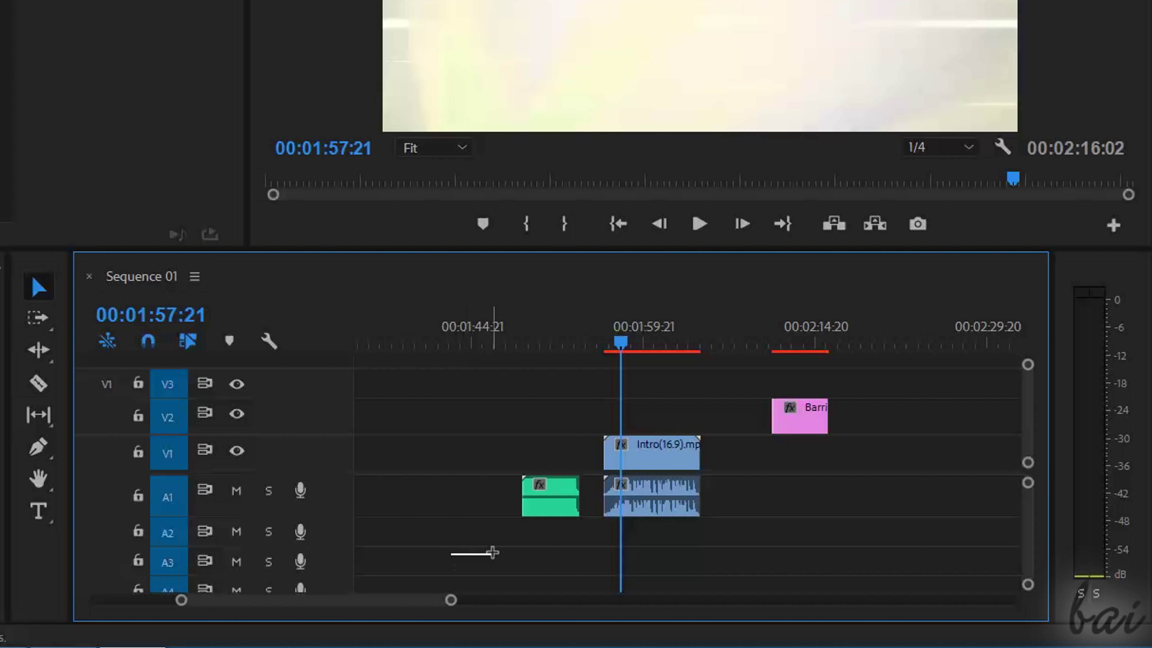
Step: Marquee-select the Intro, green audio and Barriera clips, shift them slightly earlier, then deselect
drag(492, 553, 864, 375)
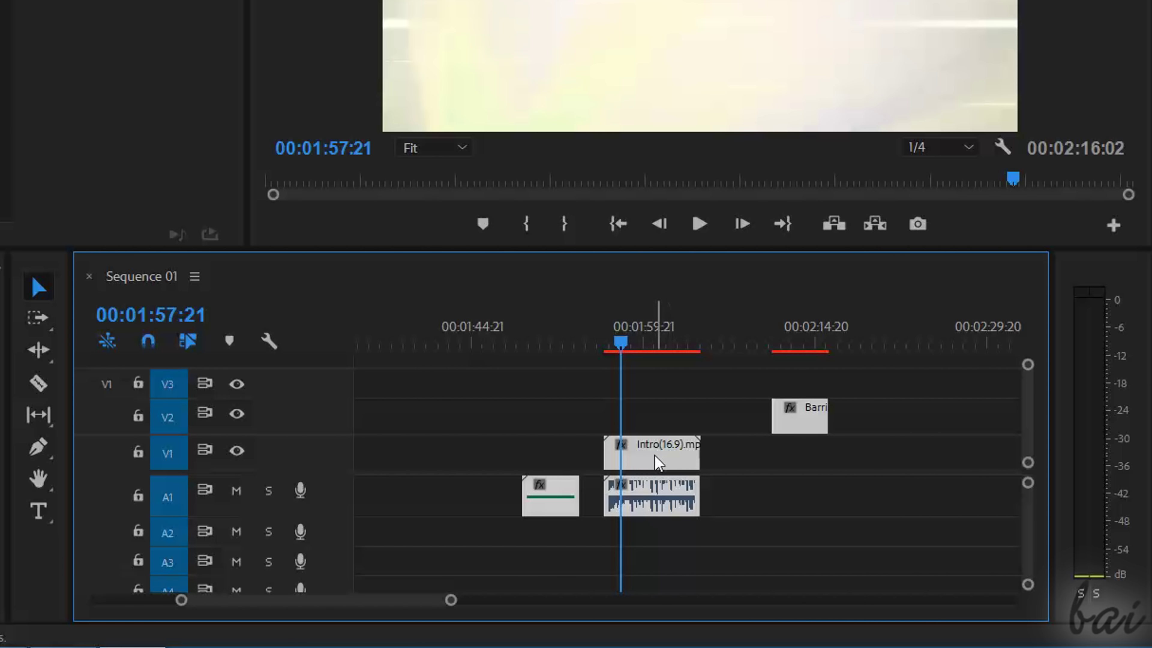
drag(659, 464, 817, 464)
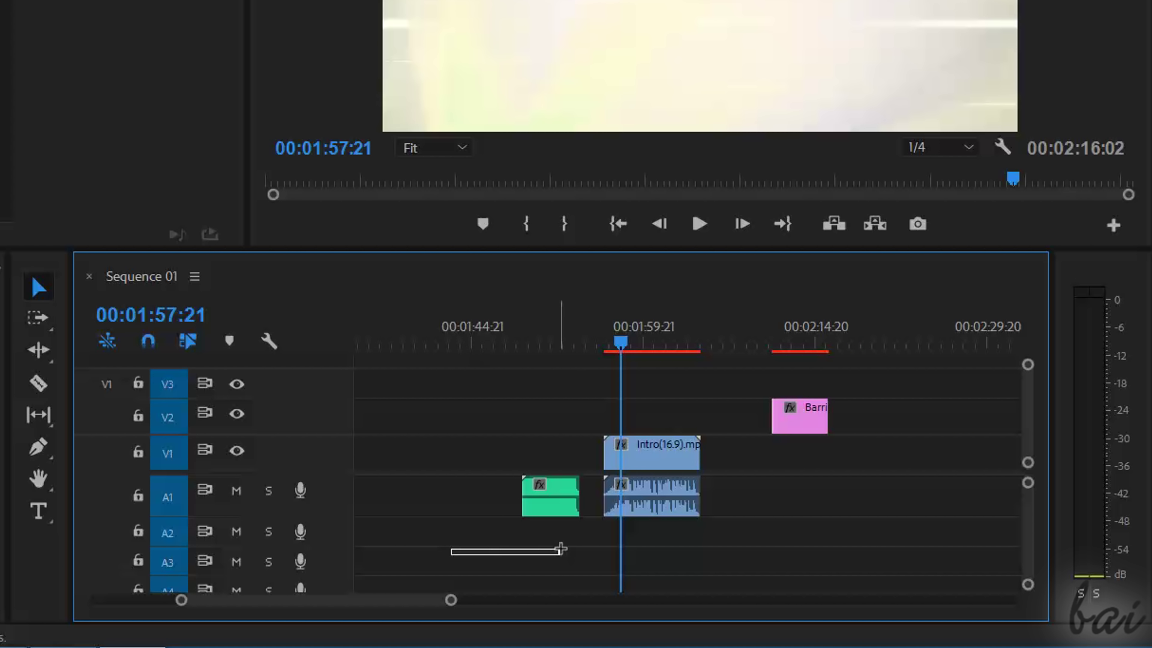
drag(561, 549, 862, 383)
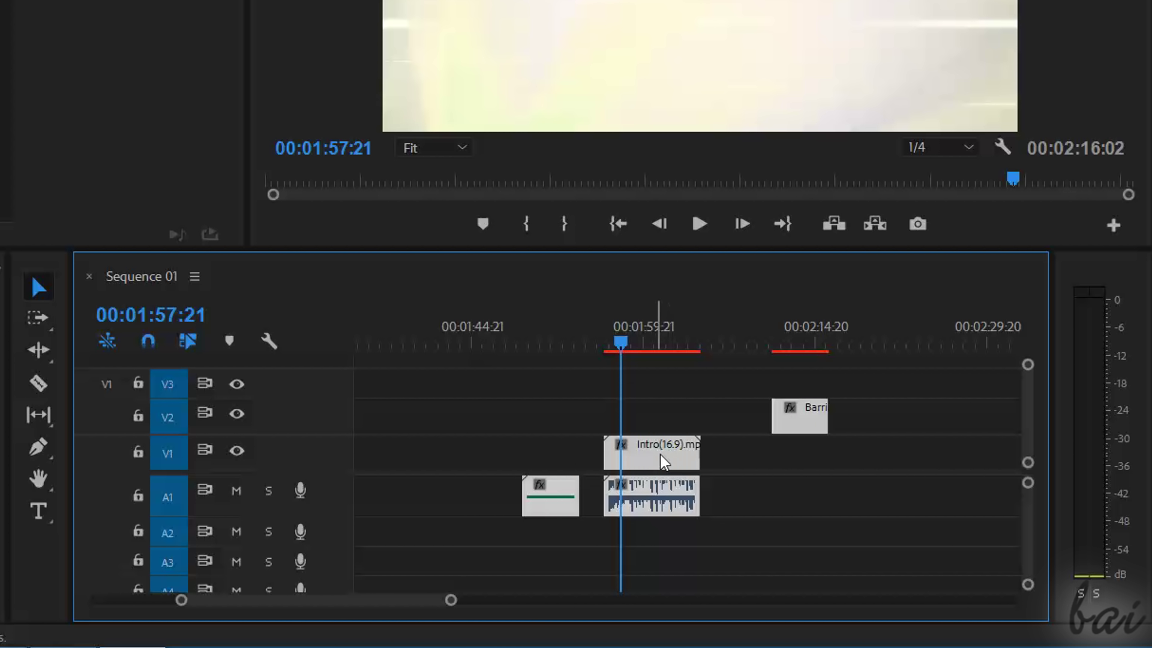
drag(662, 463, 590, 468)
drag(429, 547, 770, 406)
click(842, 472)
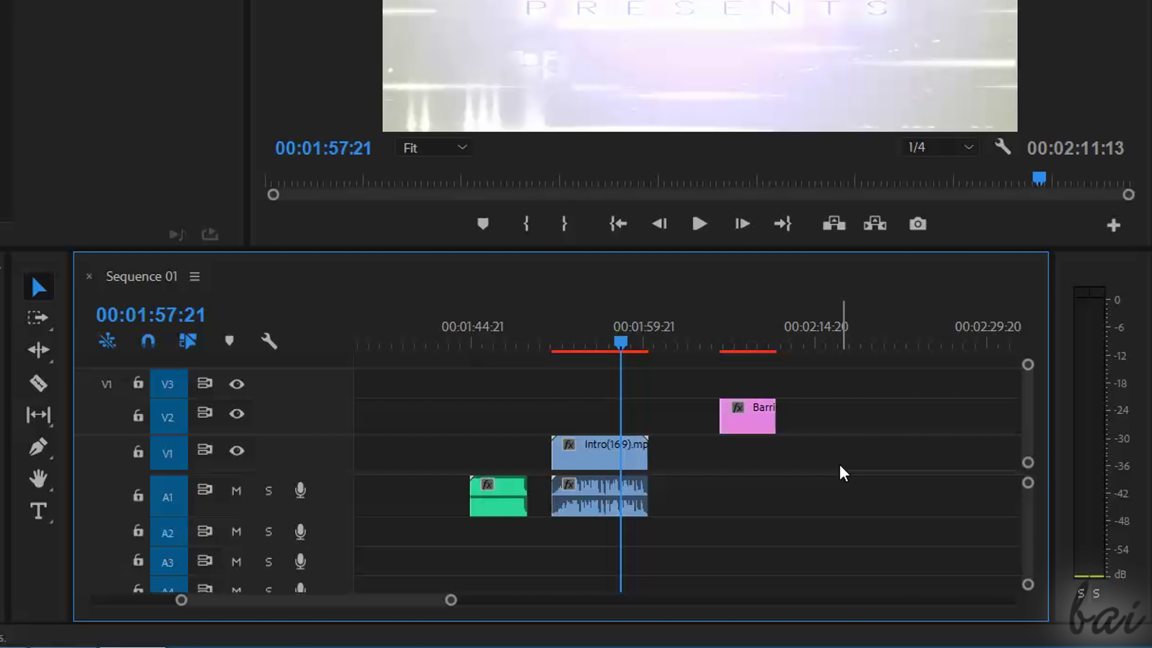
Step: Delete the Barriera clip from V2 and the green audio clip from A1
alt+scroll(783, 429, up, 2)
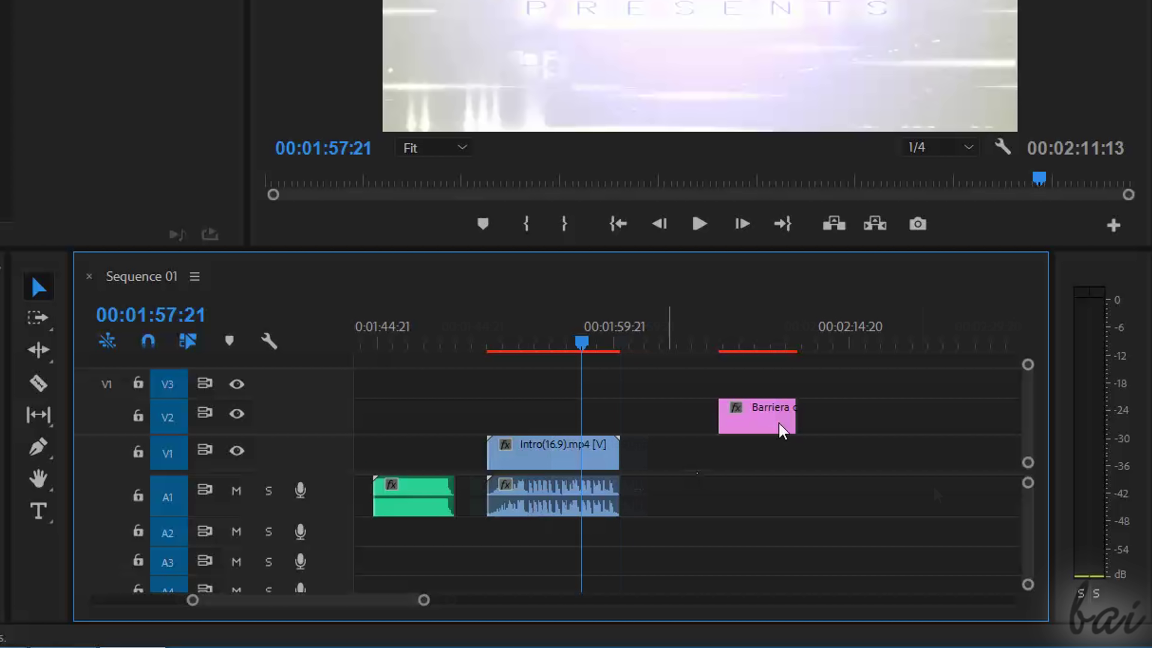
click(744, 425)
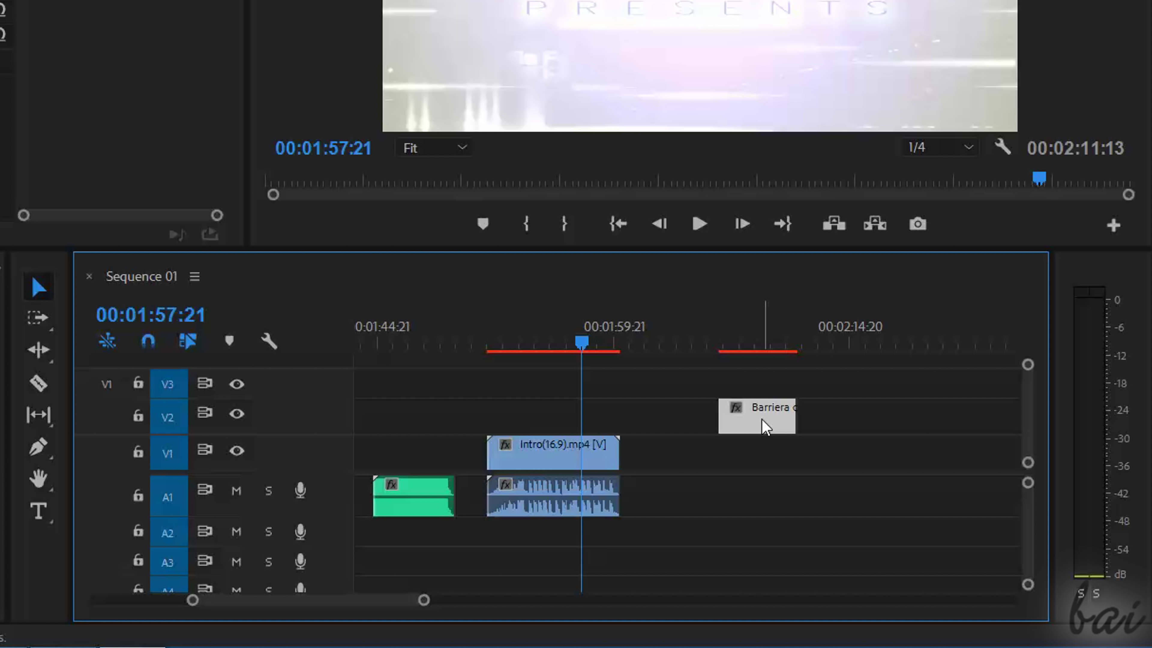
key(Delete)
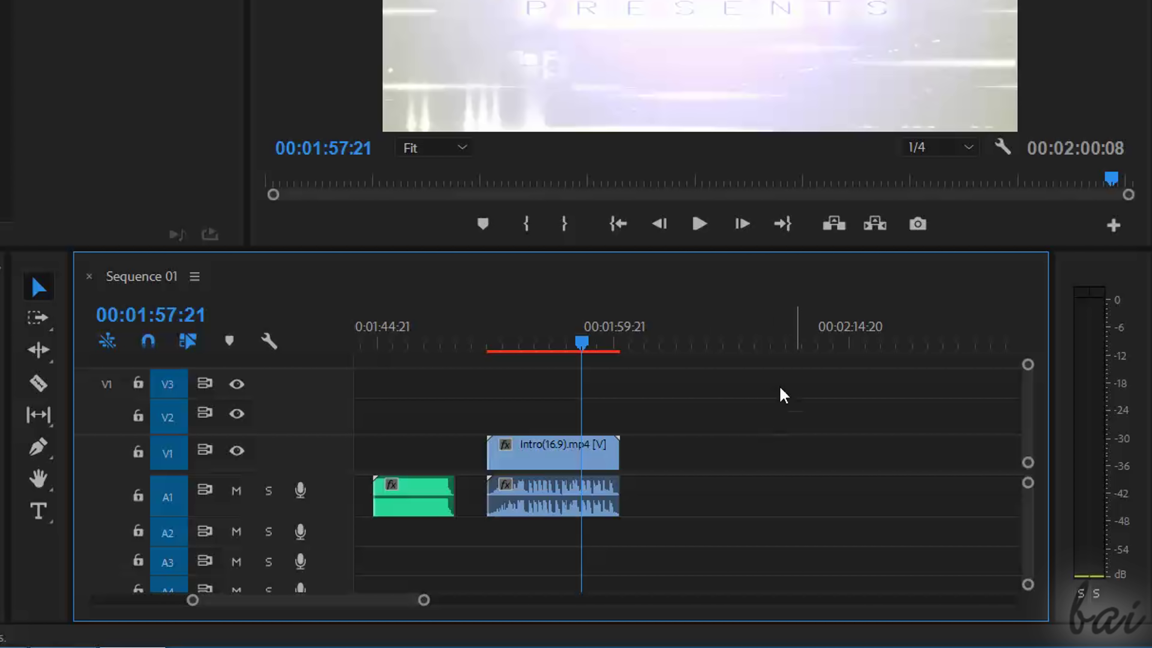
click(426, 500)
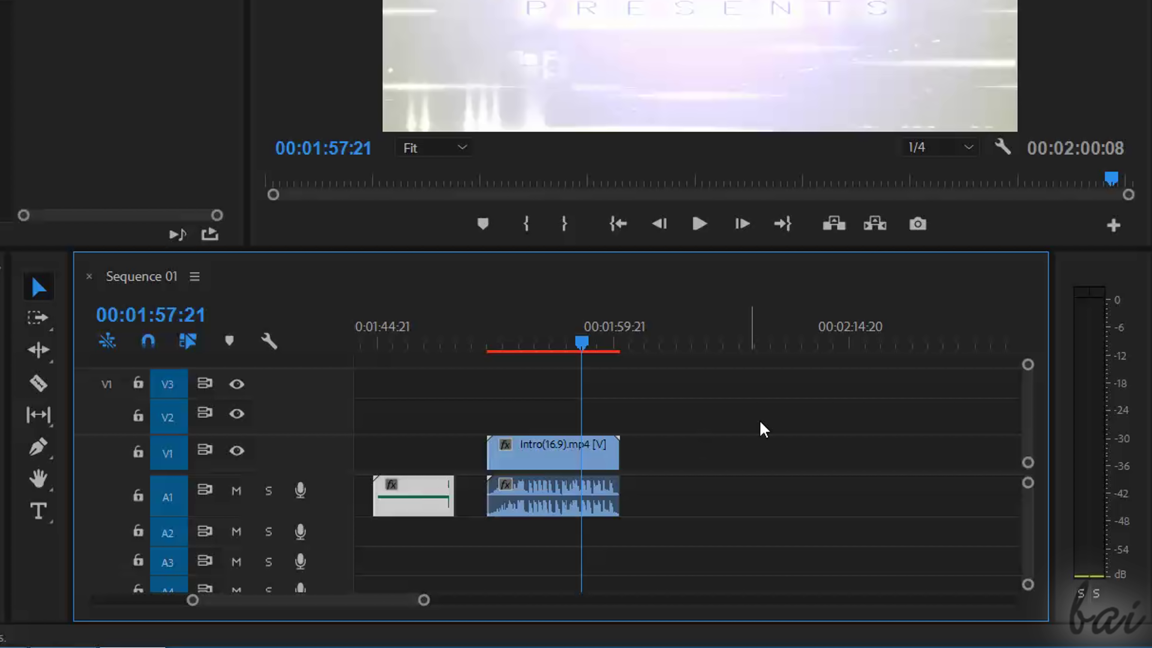
key(Delete)
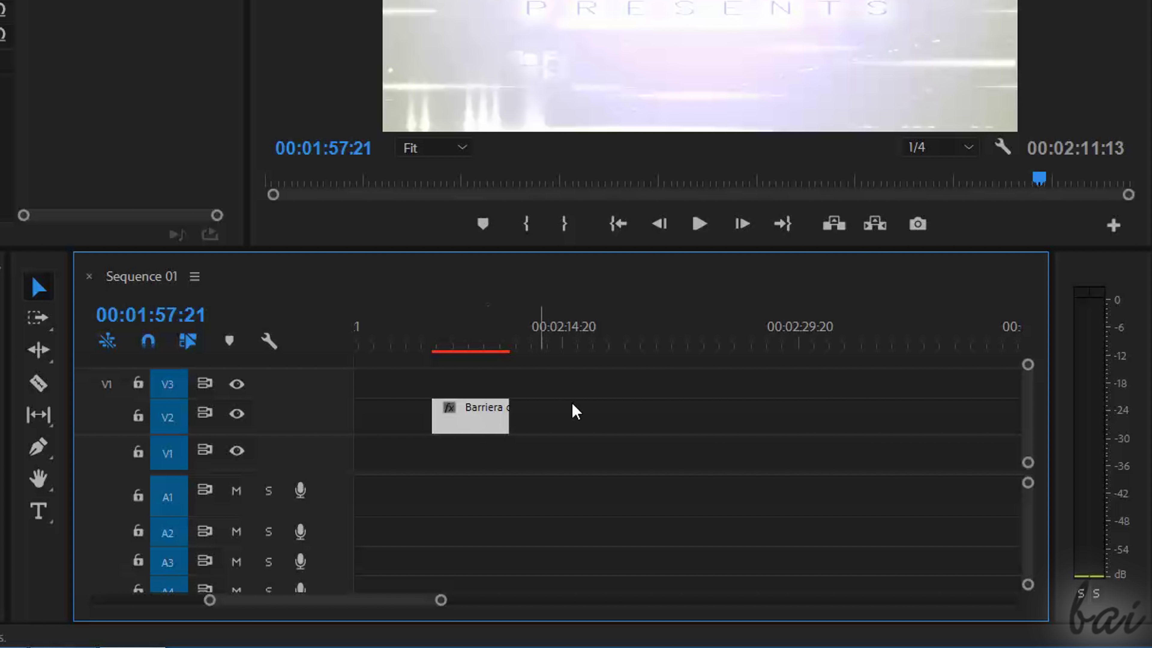
Step: Paste Barriera copies onto V1, move one after the Intro clip, then undo the paste
click(688, 338)
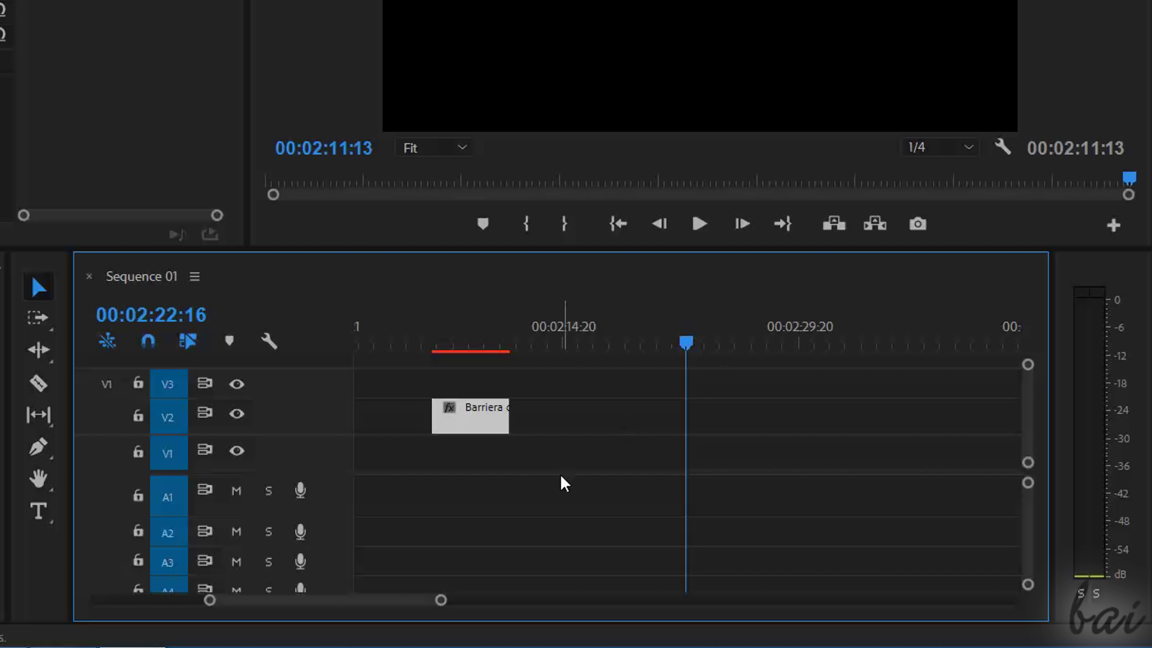
key(ctrl+v)
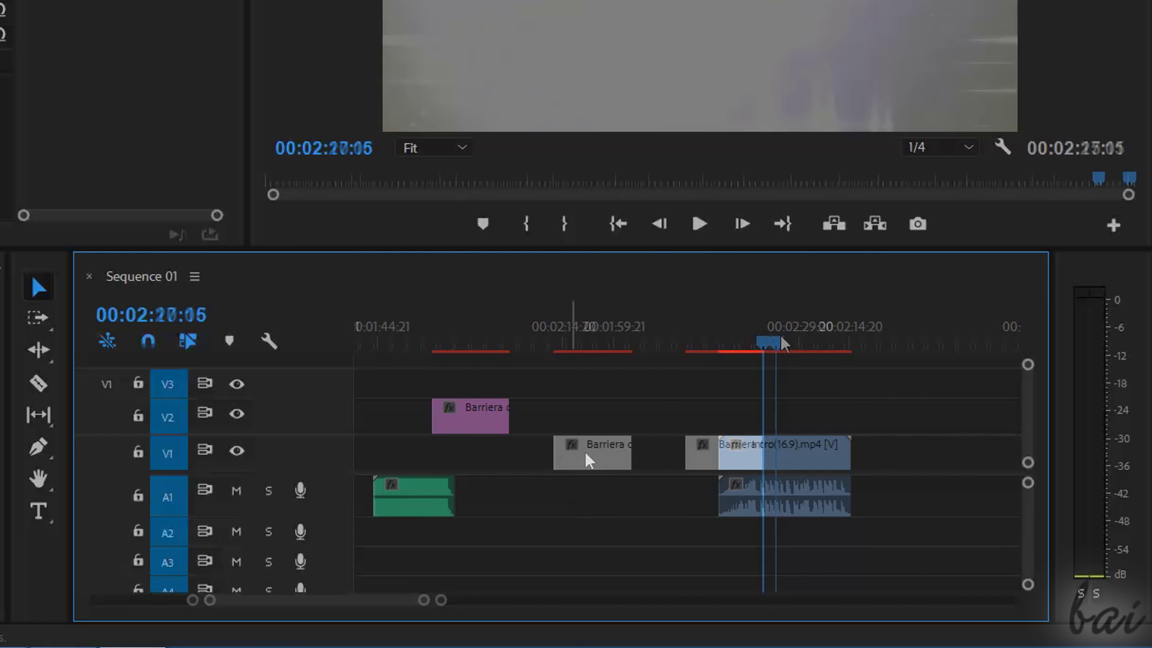
key(ctrl+v)
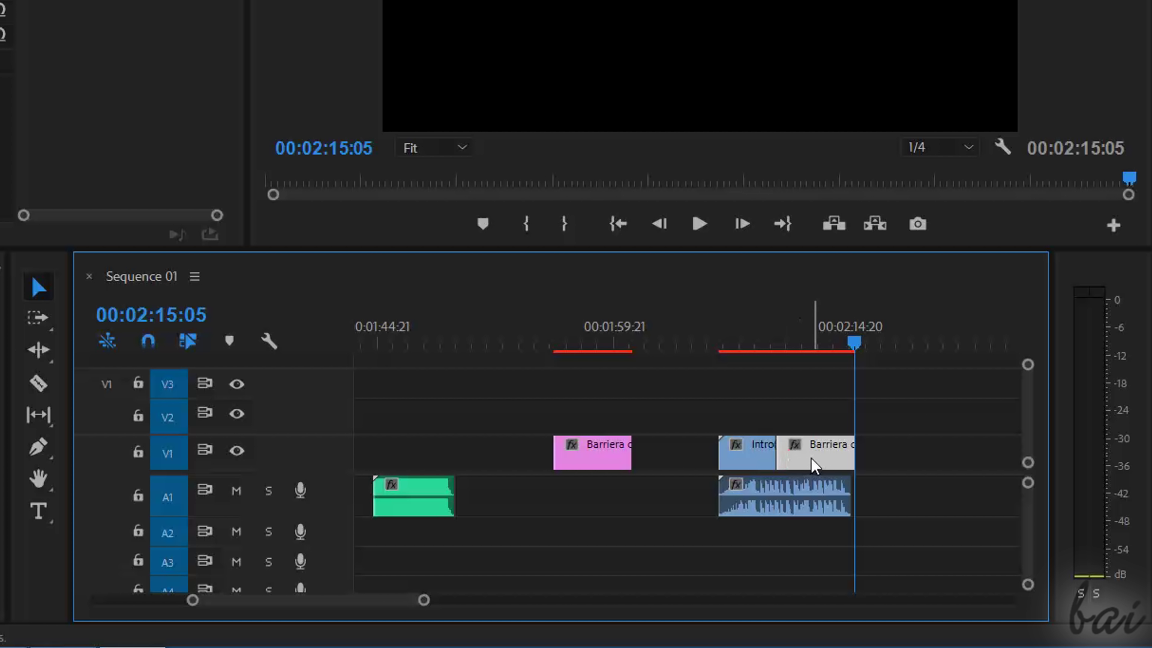
drag(812, 463, 915, 484)
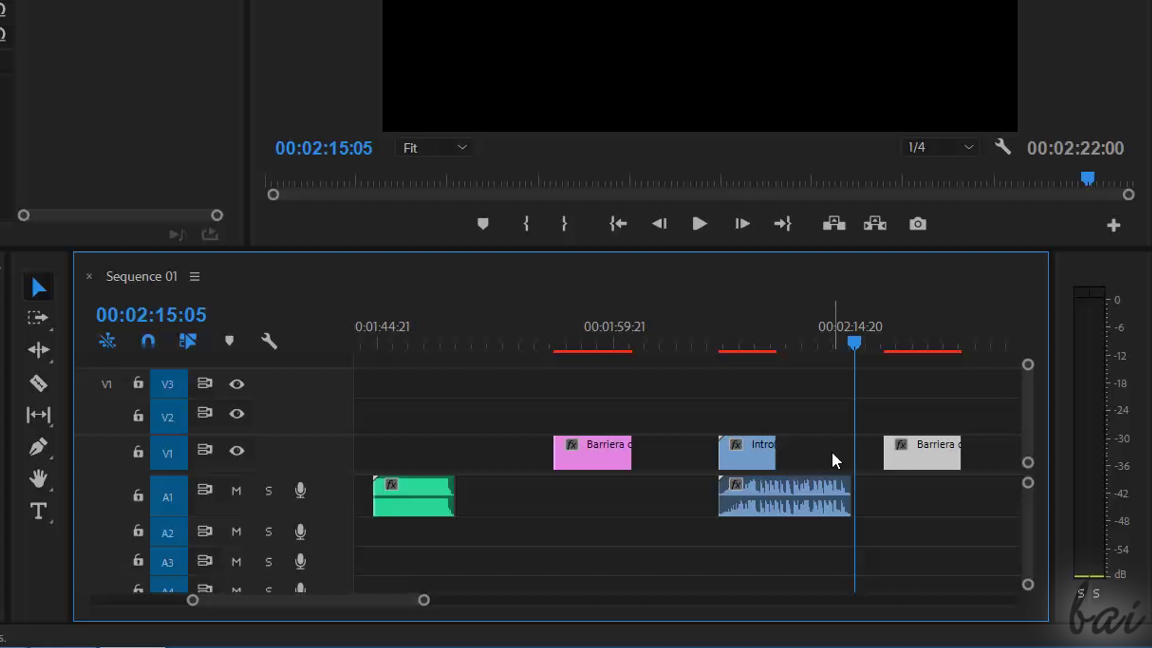
key(ctrl+z)
key(ctrl+z)
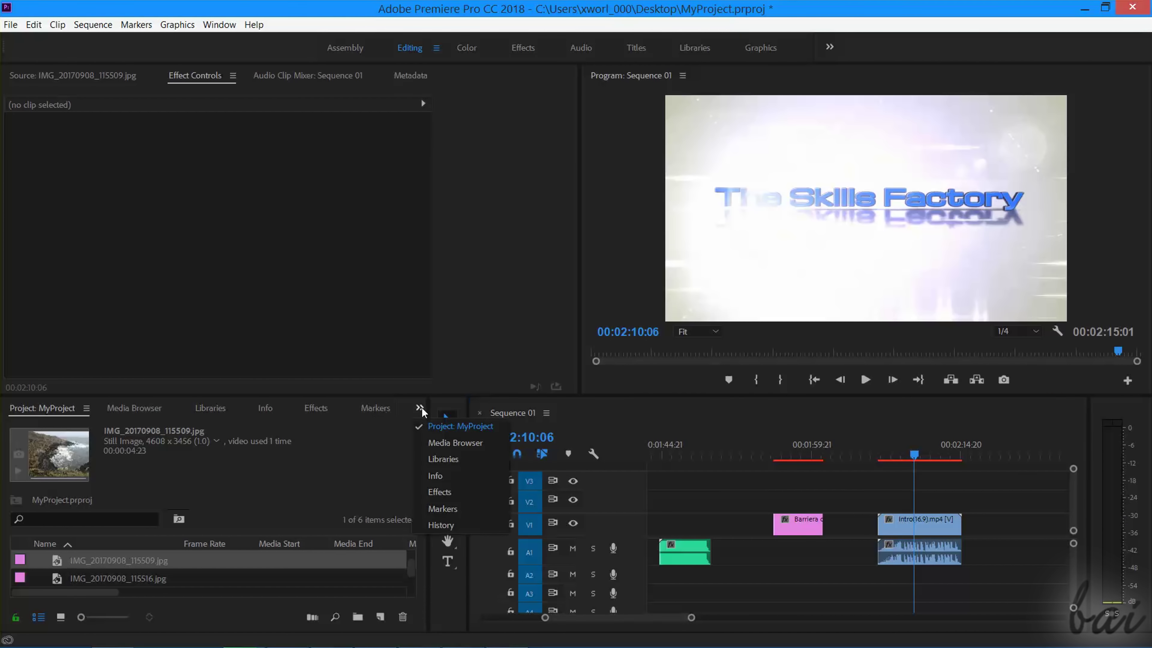
Step: Use the History panel to revert Sequence 01 to an earlier state
click(419, 408)
click(453, 525)
click(73, 579)
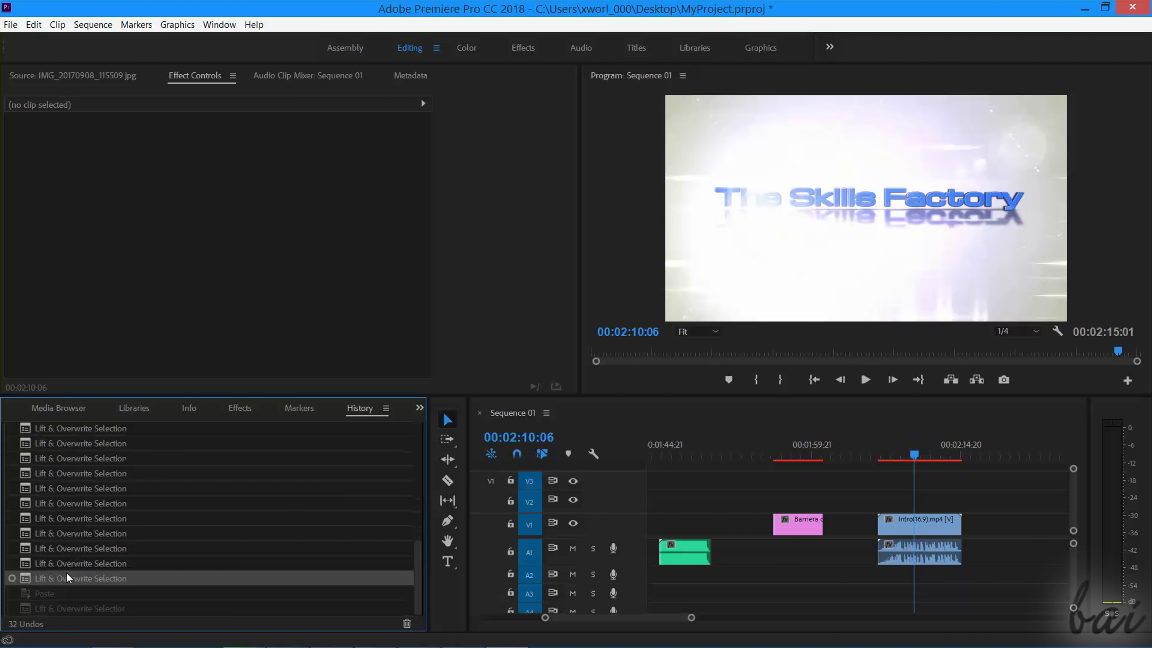
click(71, 563)
click(77, 548)
click(82, 518)
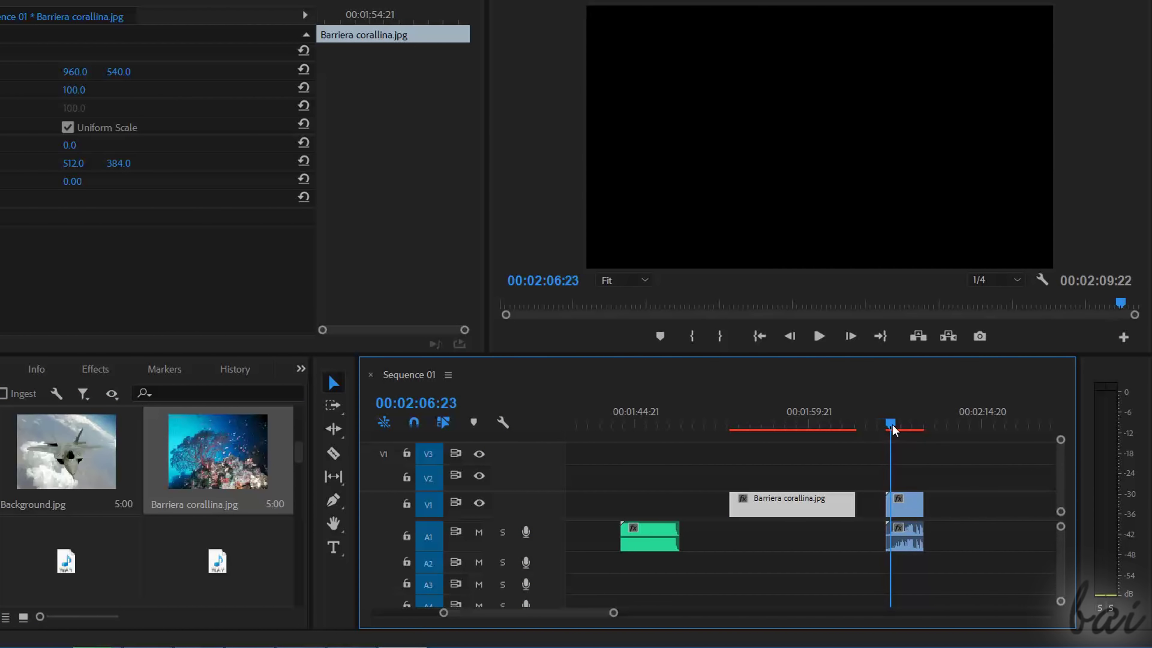
Step: Preview the intro title and lengthen the Barriera corallina image clip
click(893, 425)
drag(895, 426, 936, 429)
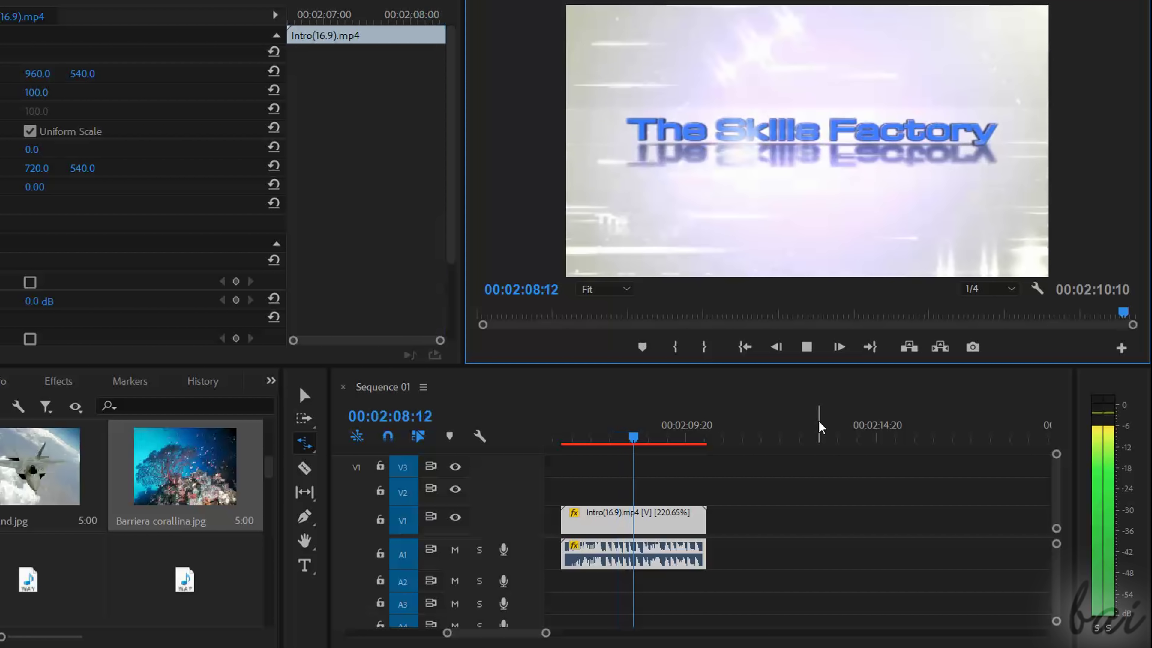
click(807, 348)
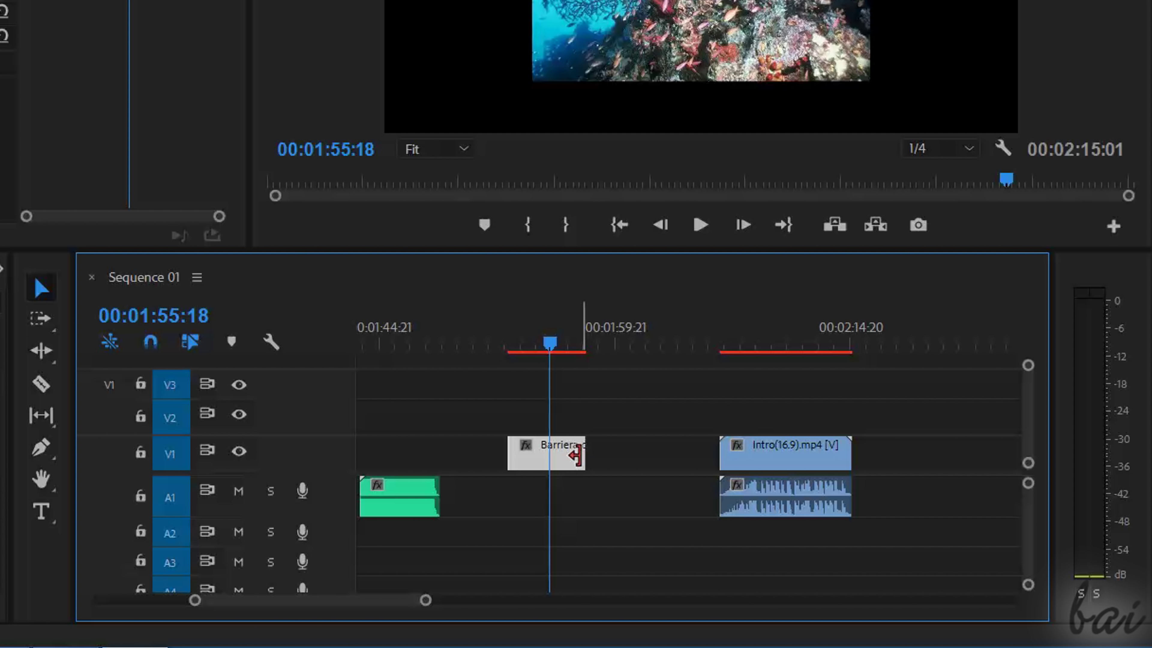
drag(575, 455, 548, 471)
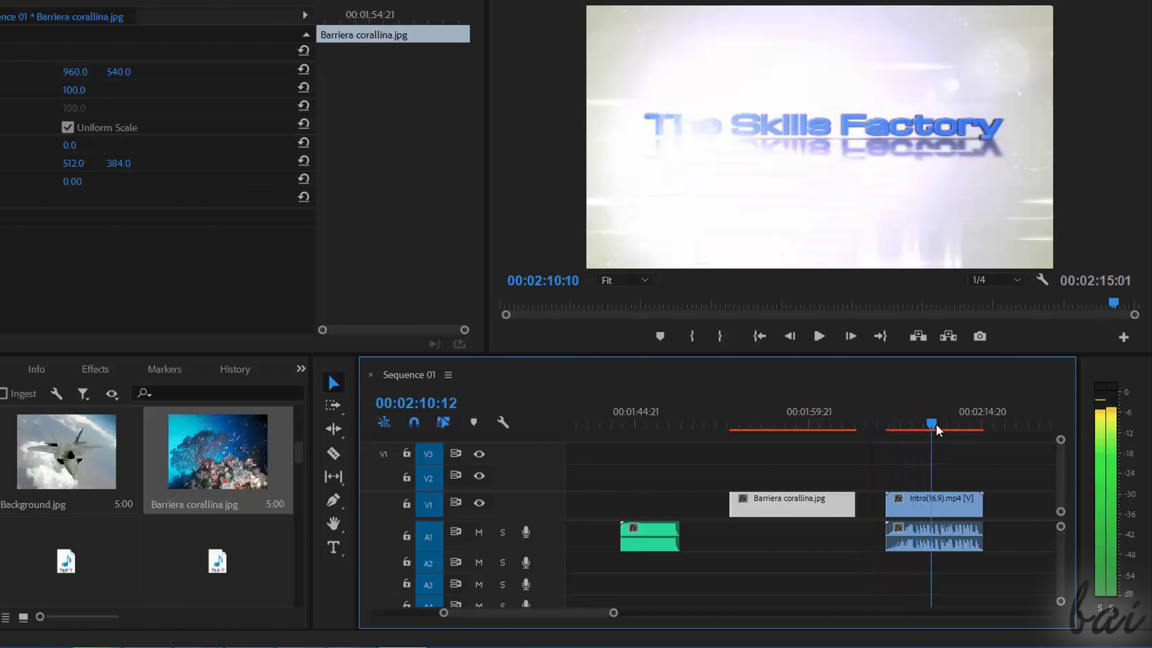
Step: Trim the end of Intro(16.9).mp4 to a 00:00:03:06 duration and play back the new ending
drag(937, 430, 969, 428)
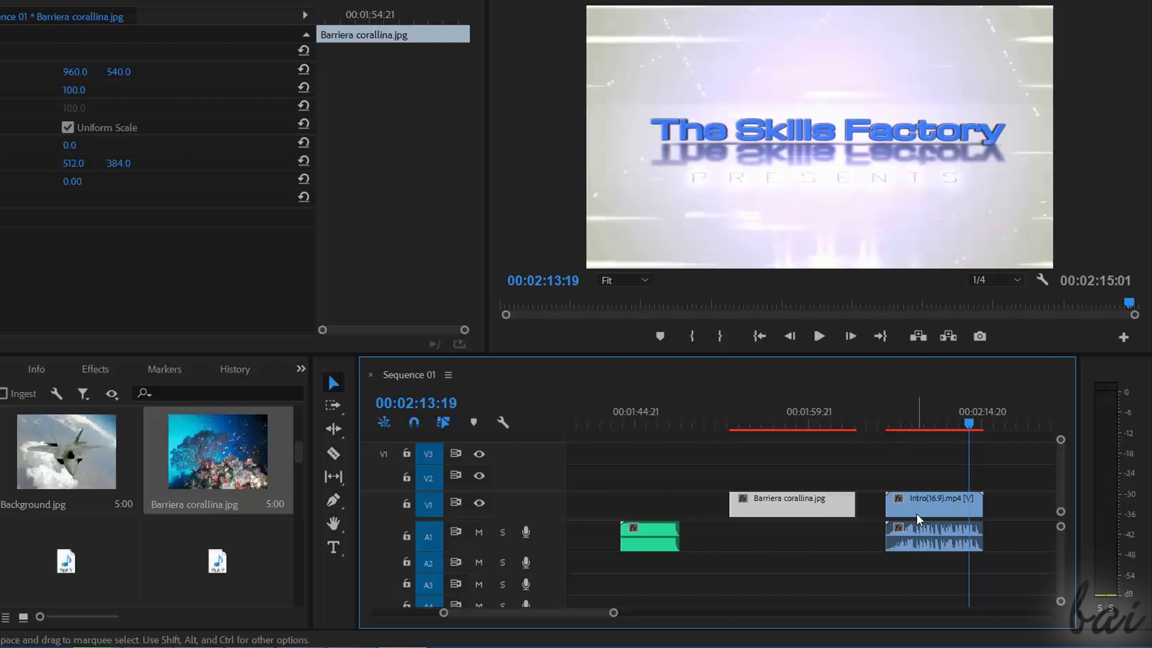
drag(983, 506, 926, 508)
drag(892, 429, 937, 429)
click(820, 336)
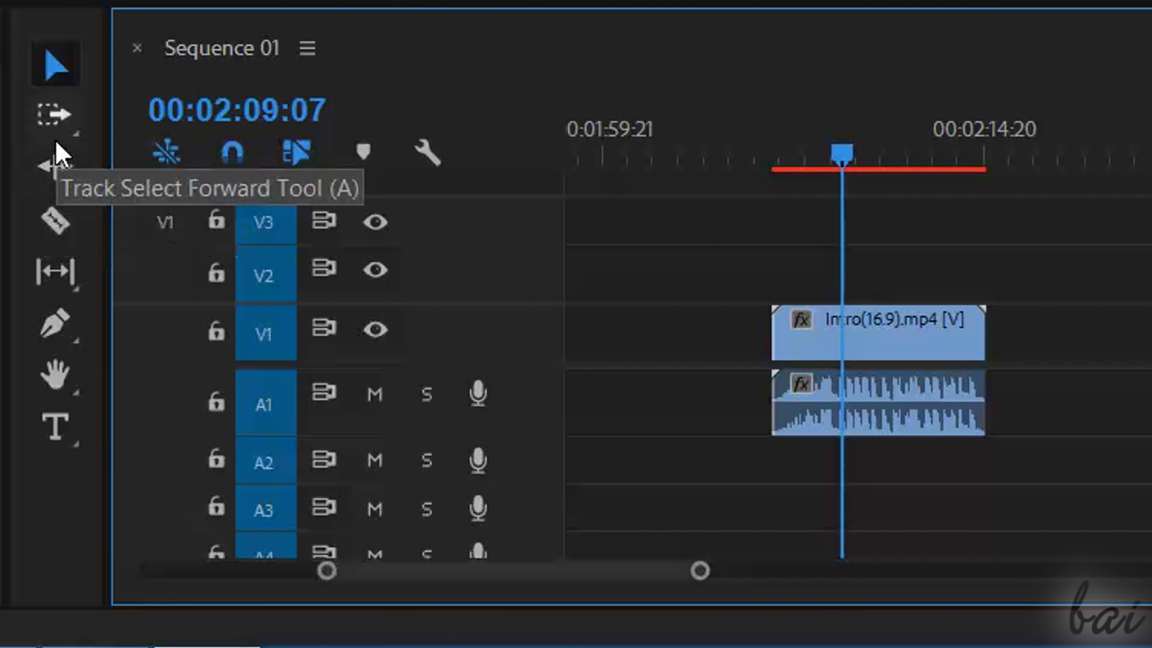
Step: Rate-stretch the Intro(16.9).mp4 clip to 220.65% speed, playing back to check the result
click(54, 167)
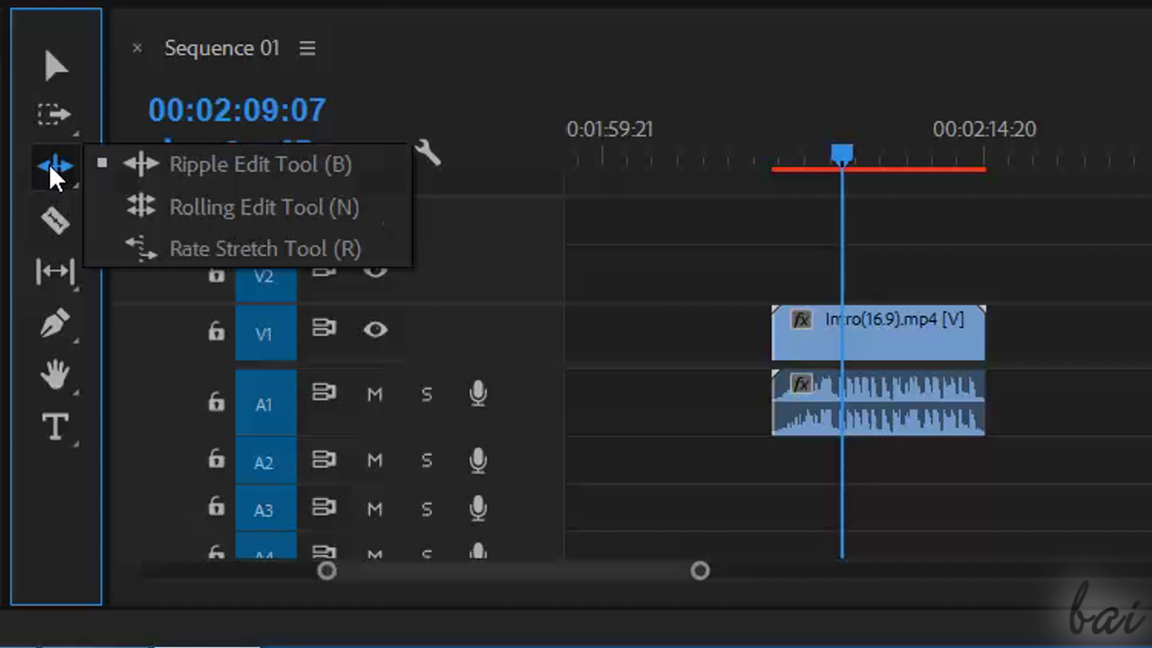
click(246, 249)
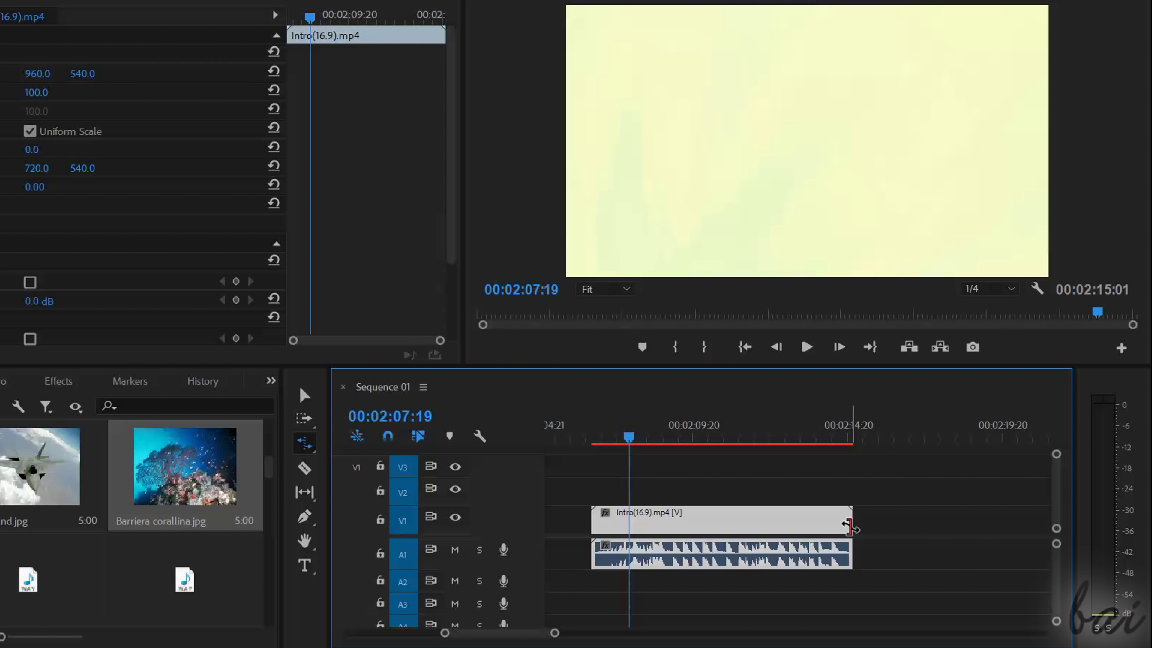
drag(849, 527, 706, 534)
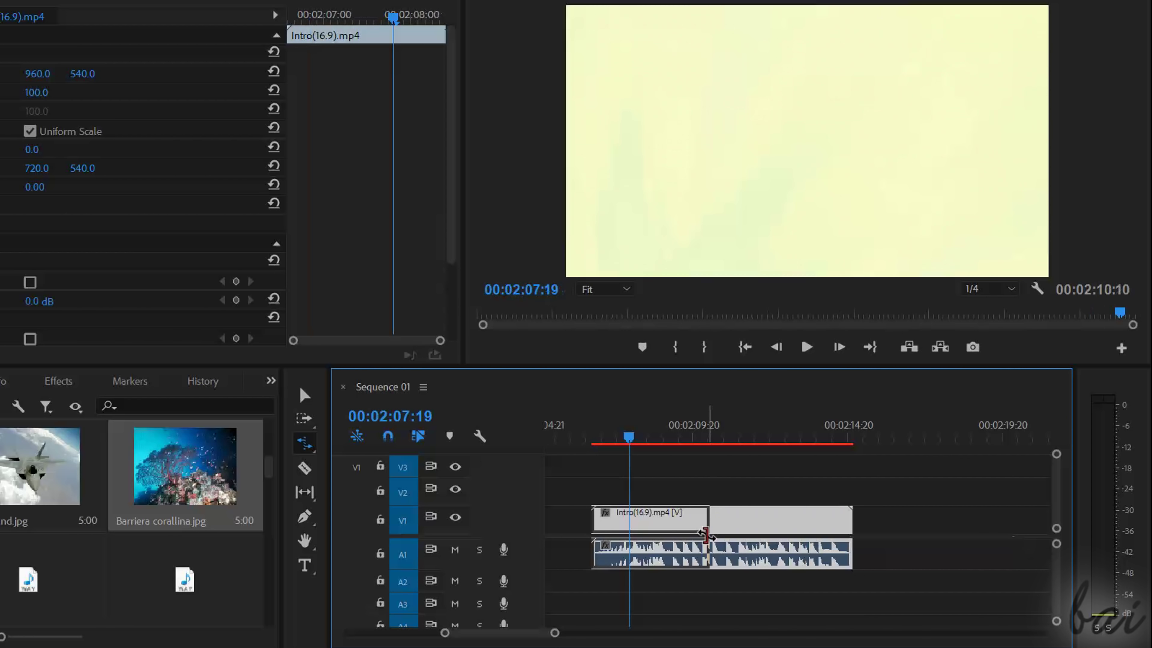
key(space)
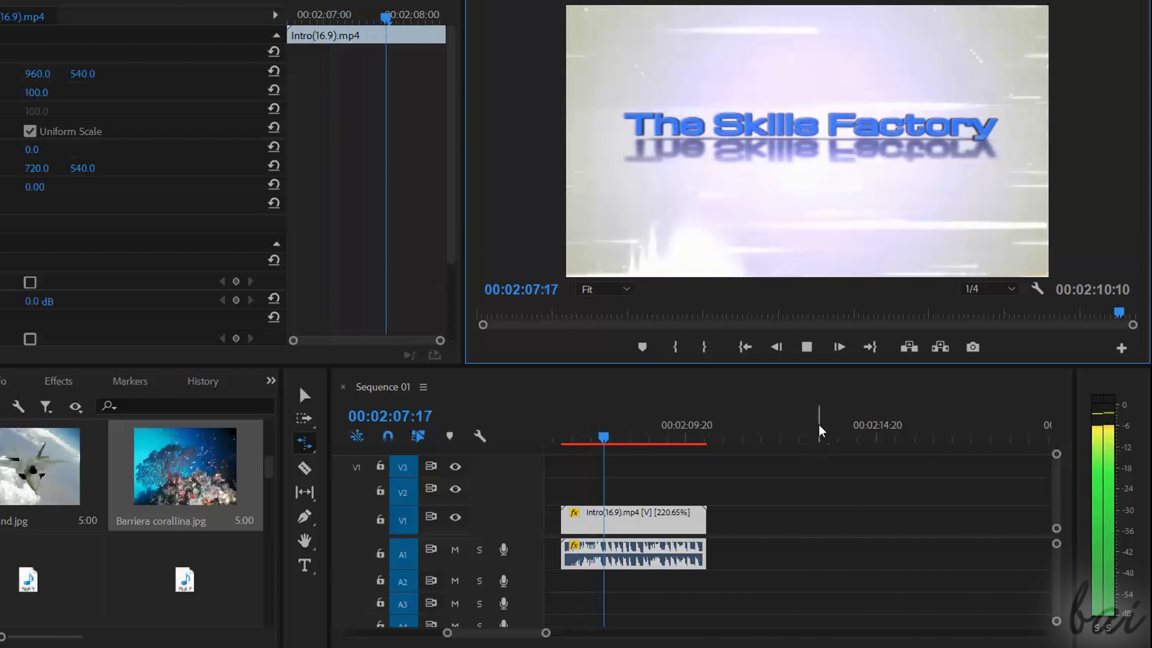
click(806, 347)
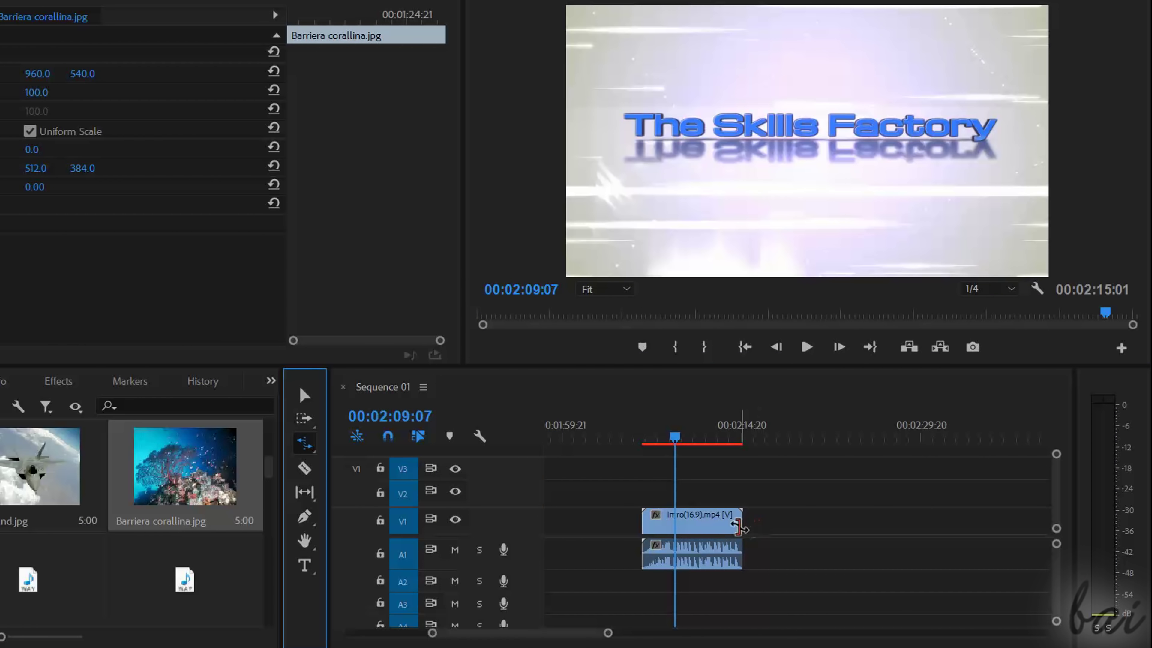
drag(740, 527, 994, 540)
key(space)
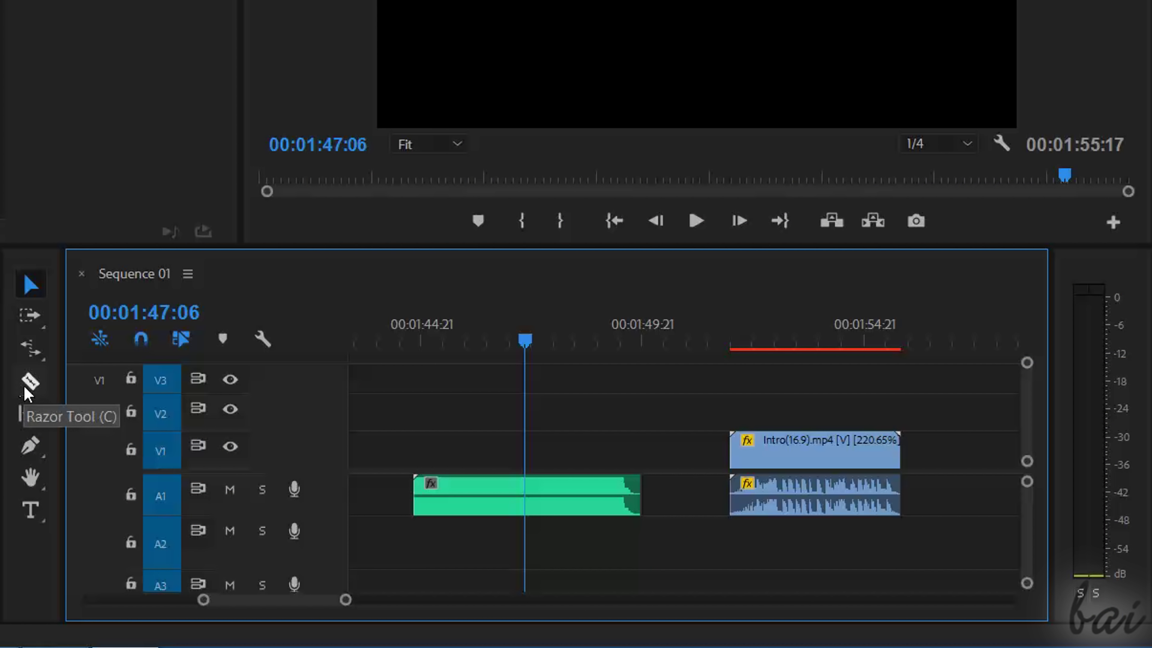
Step: Cut the Intro(16.9).mp4 clip at three points with the Razor tool
click(25, 390)
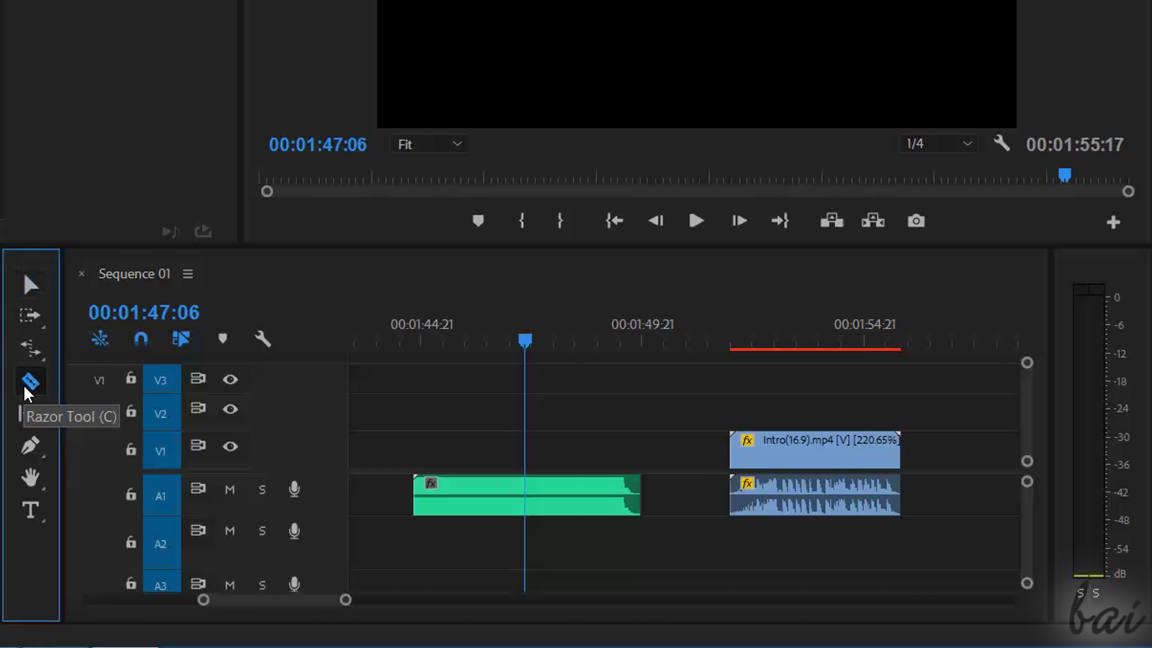
click(745, 460)
click(774, 463)
click(821, 459)
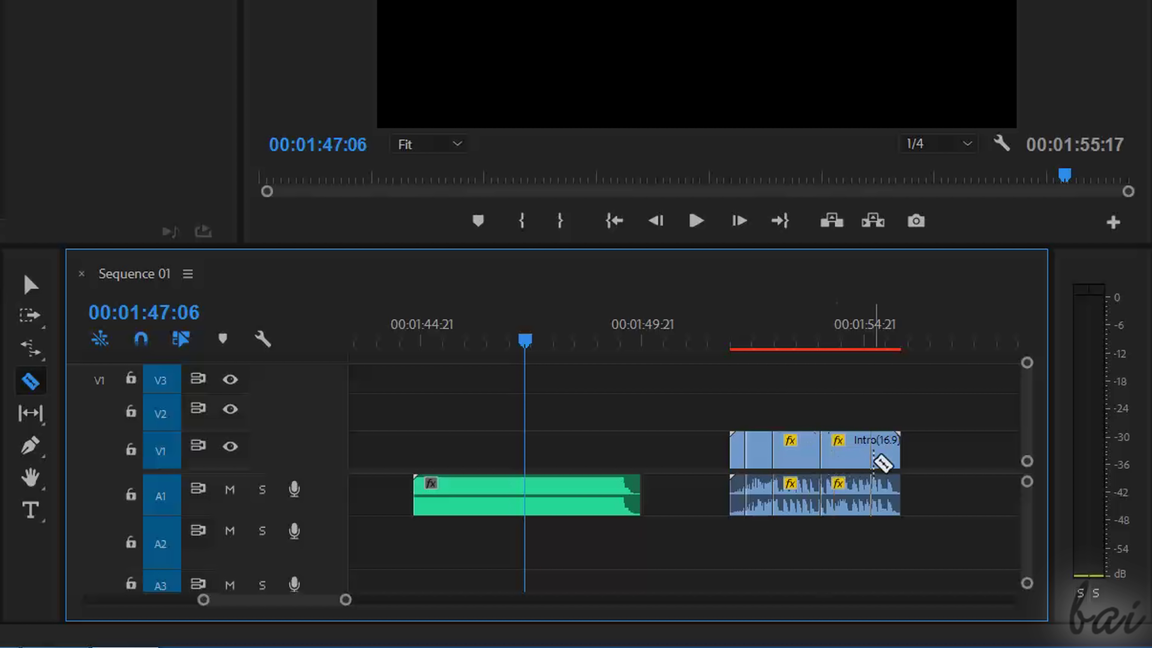
Step: Drag the last Intro piece to the right leaving a gap, then set the playhead to 00:01:42:07
key(v)
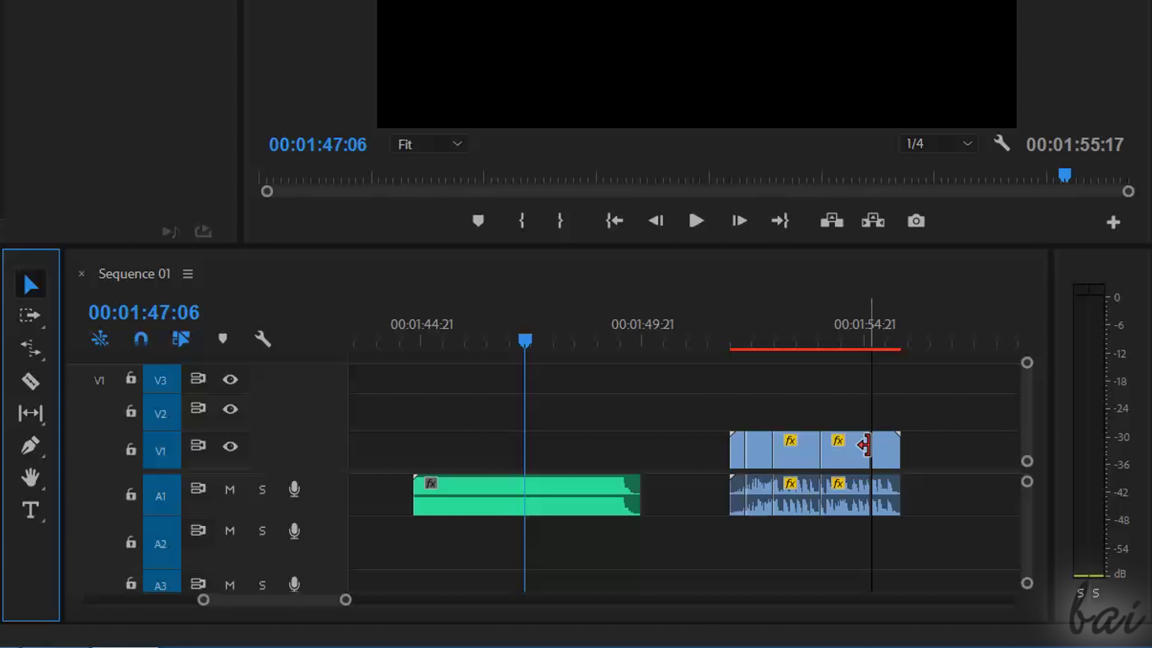
click(890, 448)
drag(886, 468, 926, 466)
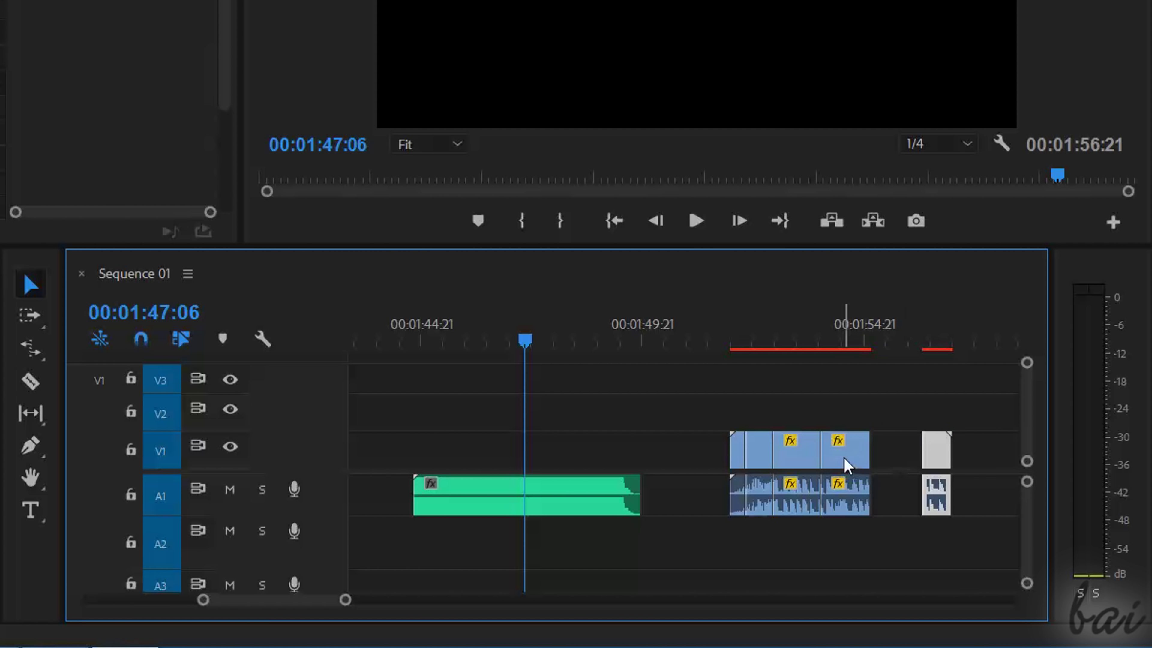
drag(844, 465, 849, 463)
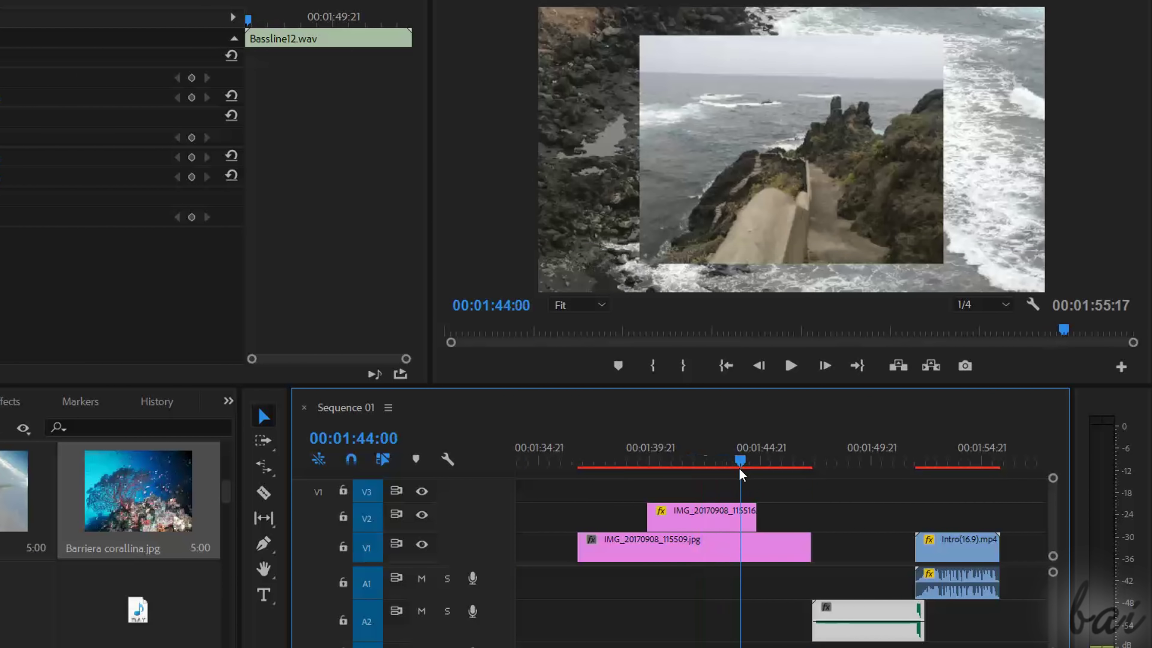
click(702, 461)
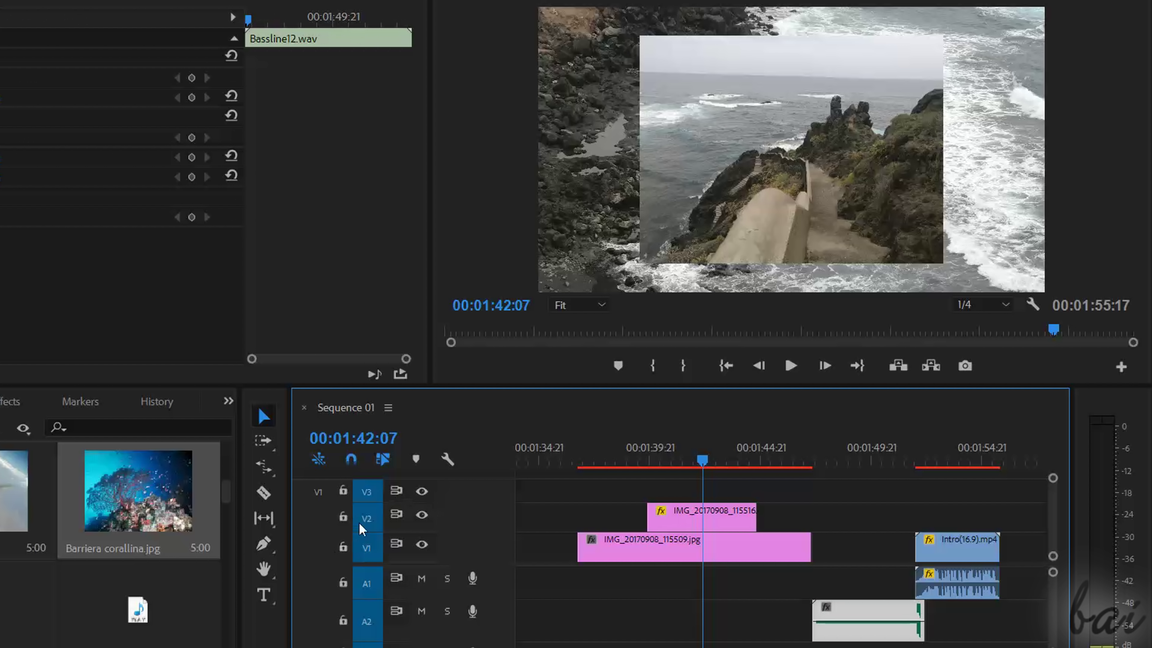
Step: Select the IMG_20170908_115516 photo and toggle V2 and V1 visibility off and back on
click(701, 520)
click(707, 460)
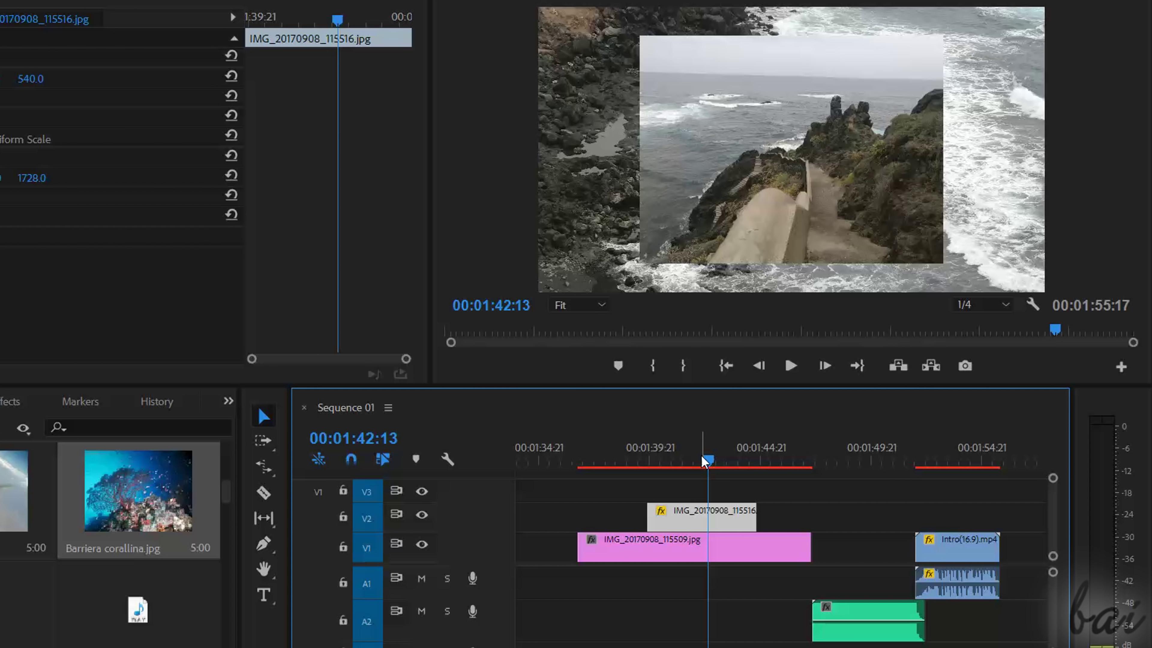
click(422, 515)
click(423, 516)
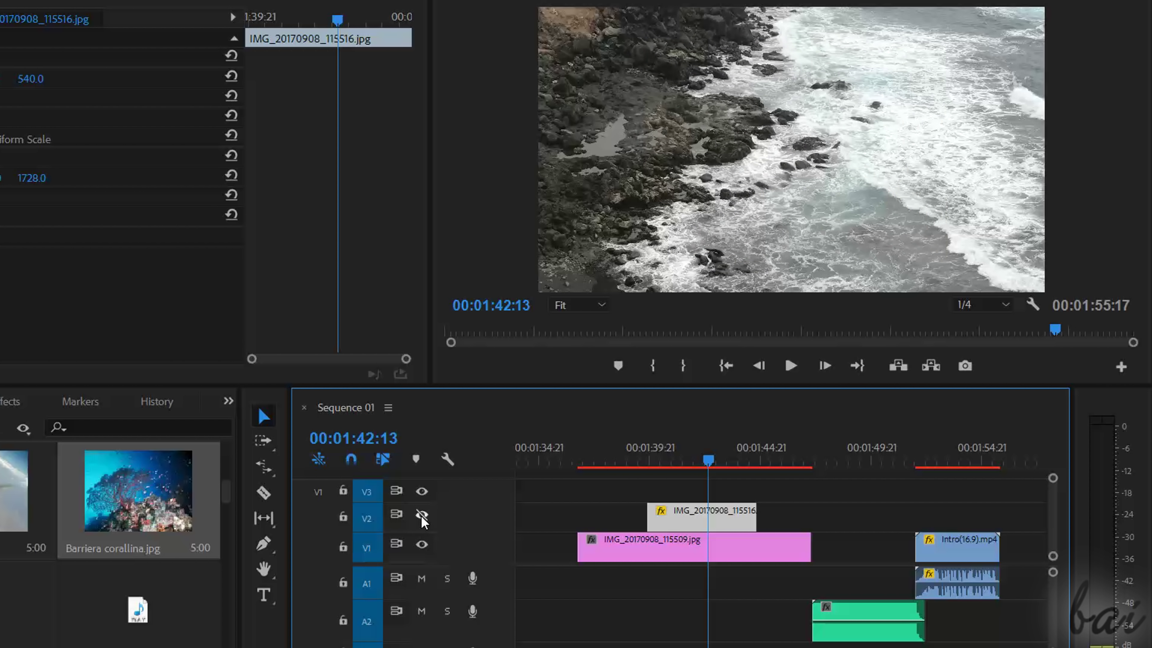
click(422, 516)
click(422, 545)
click(422, 545)
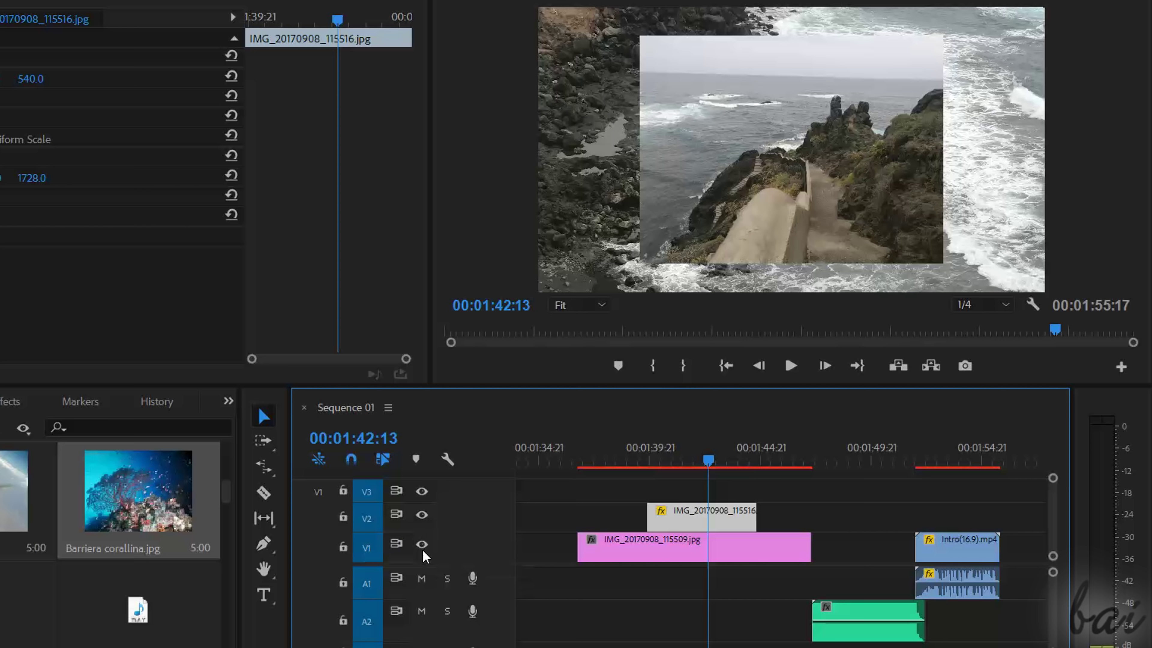
click(422, 545)
click(422, 545)
Step: Move the IMG_20170908_115516 photo later along V2, locking and unlocking the track
drag(573, 517, 658, 522)
click(344, 517)
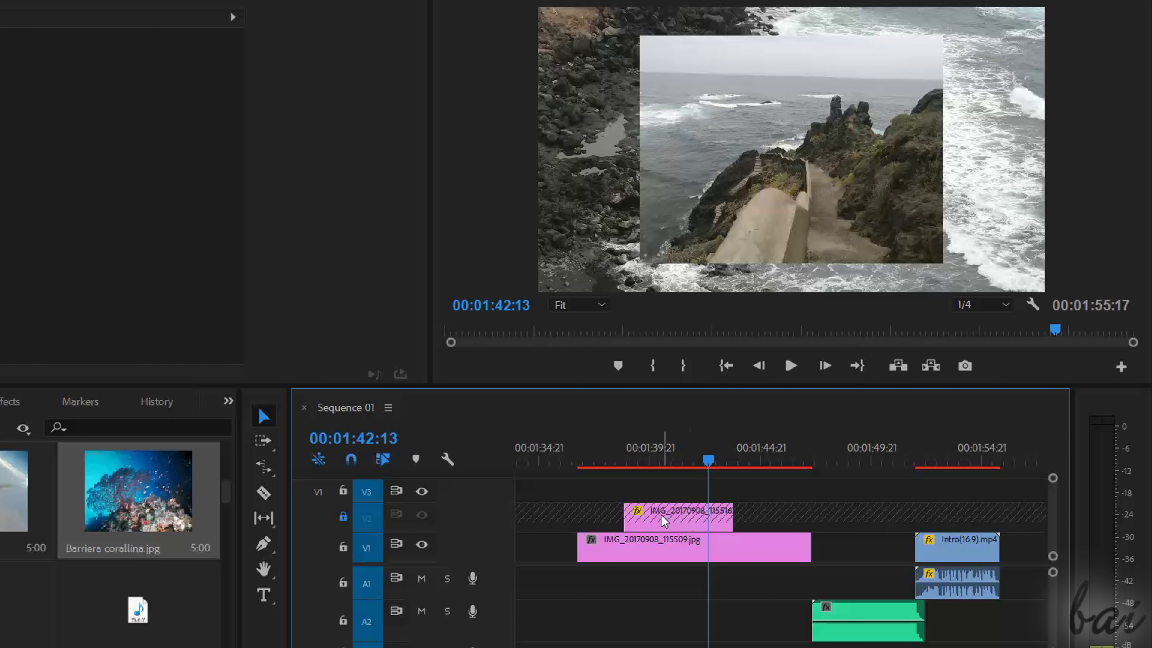
click(344, 517)
drag(671, 524, 712, 524)
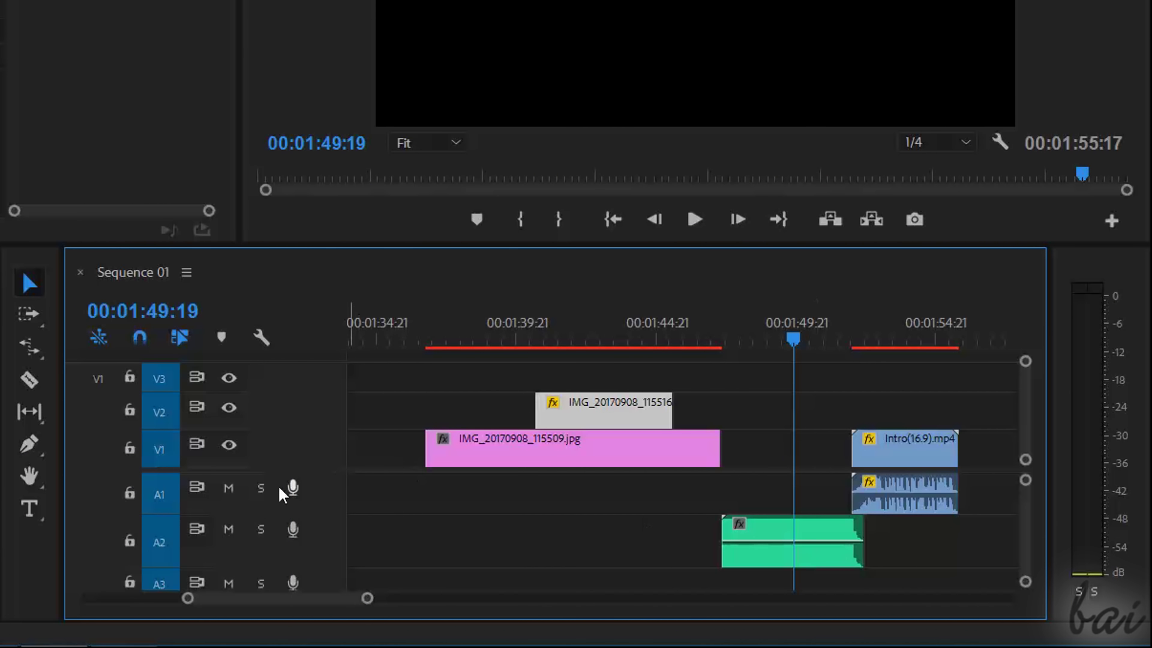
click(129, 540)
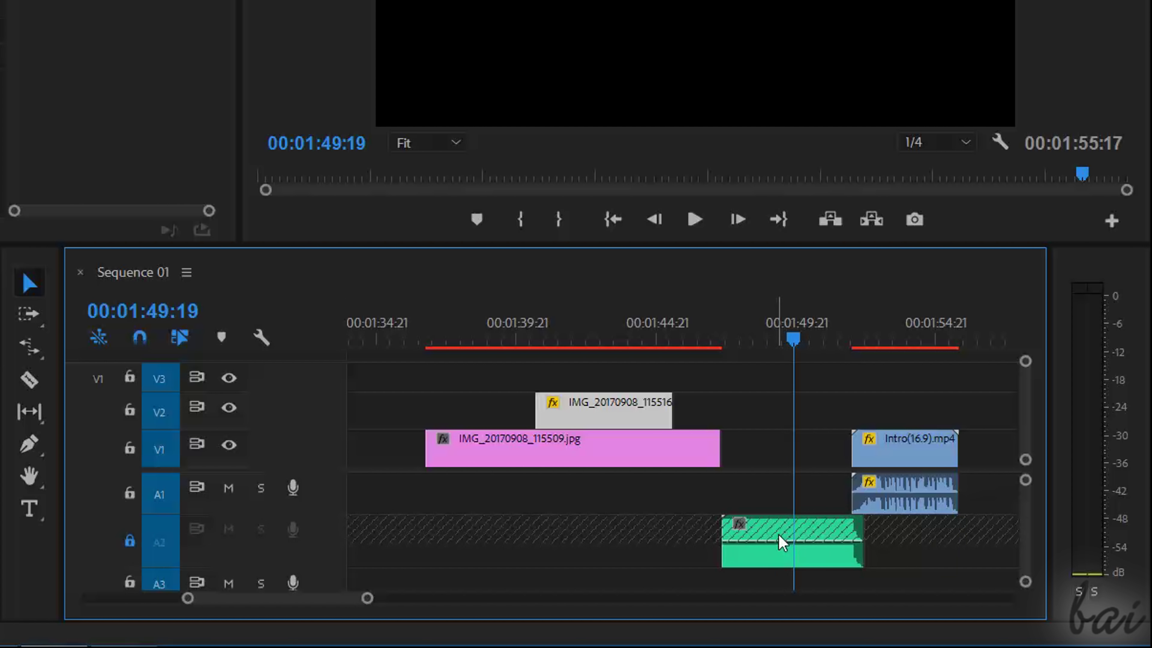
click(782, 338)
click(130, 540)
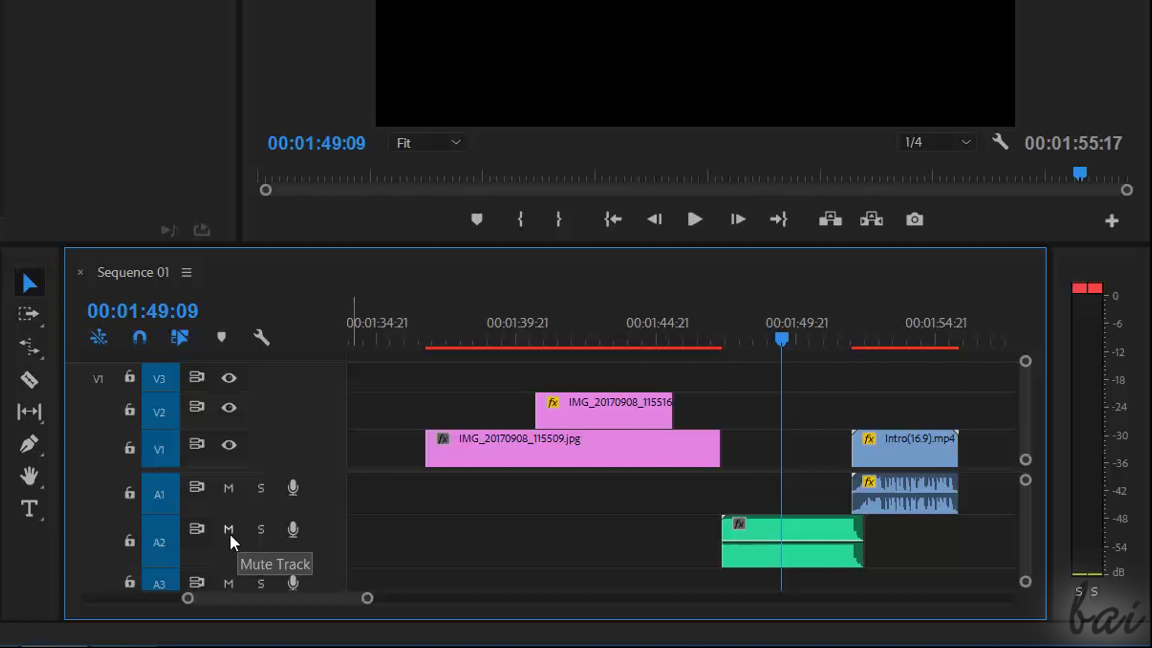
click(228, 530)
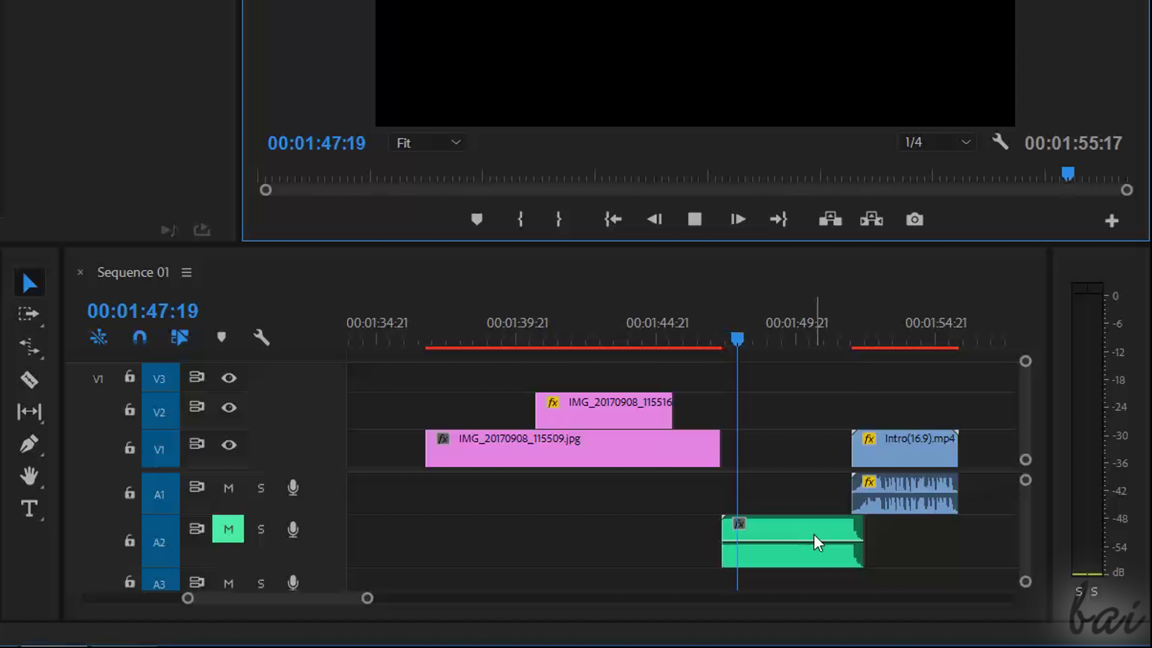
click(695, 219)
click(228, 529)
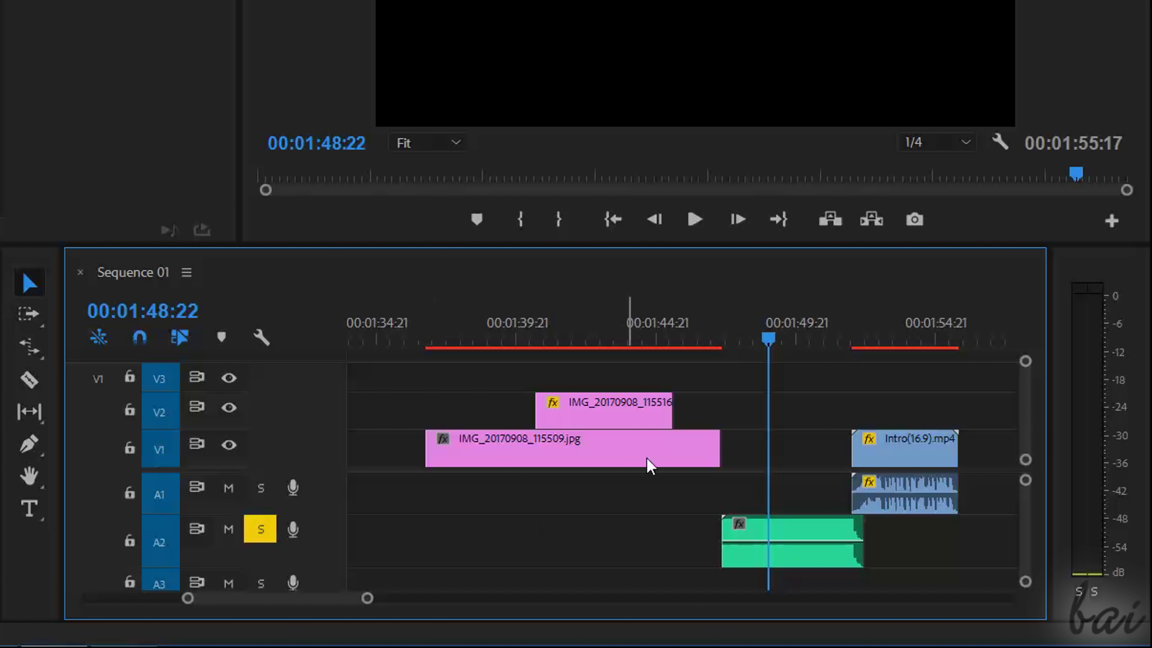
click(695, 220)
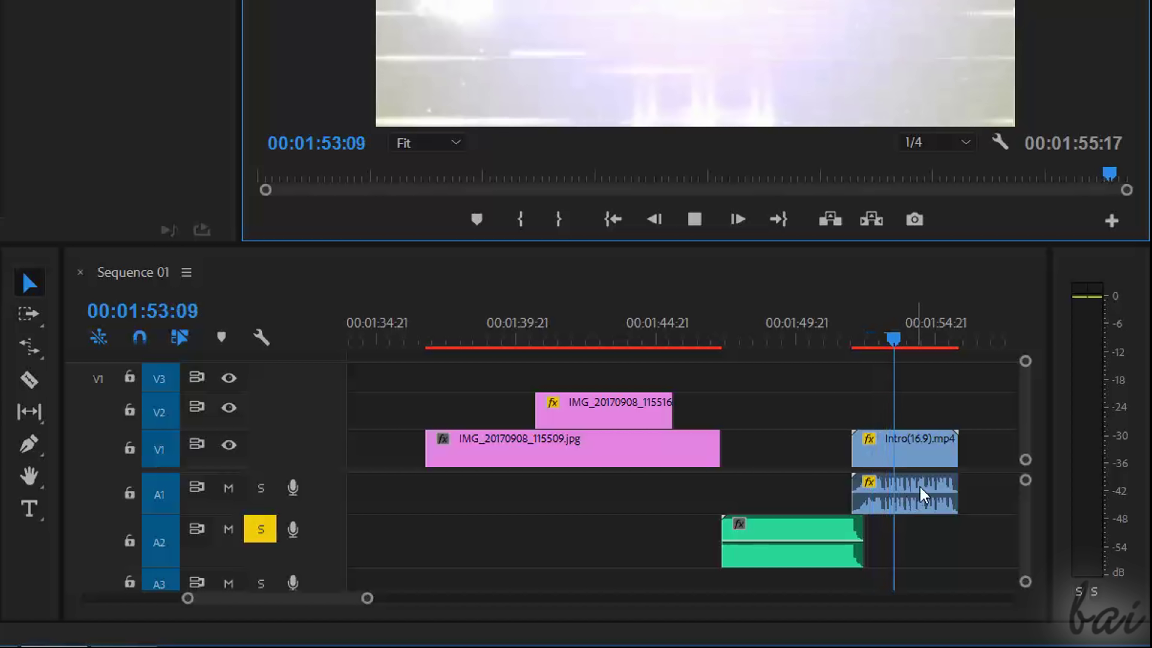
key(space)
click(260, 529)
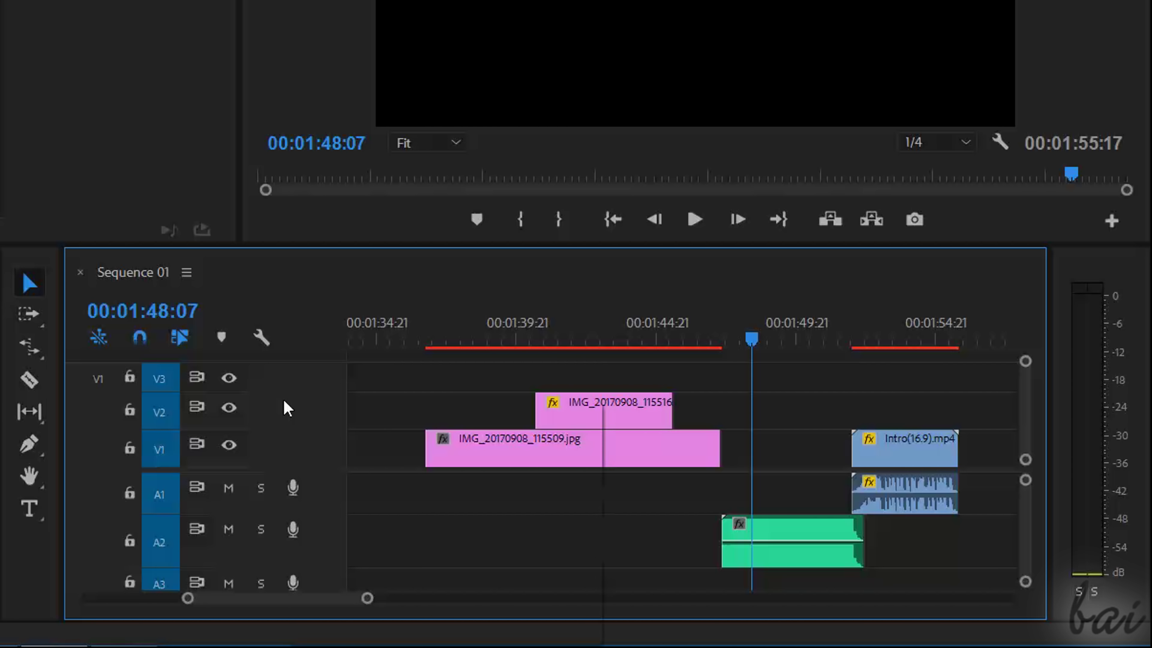
Step: Check the V2 track options, then play the sequence from 01:47 and stop
right_click(290, 406)
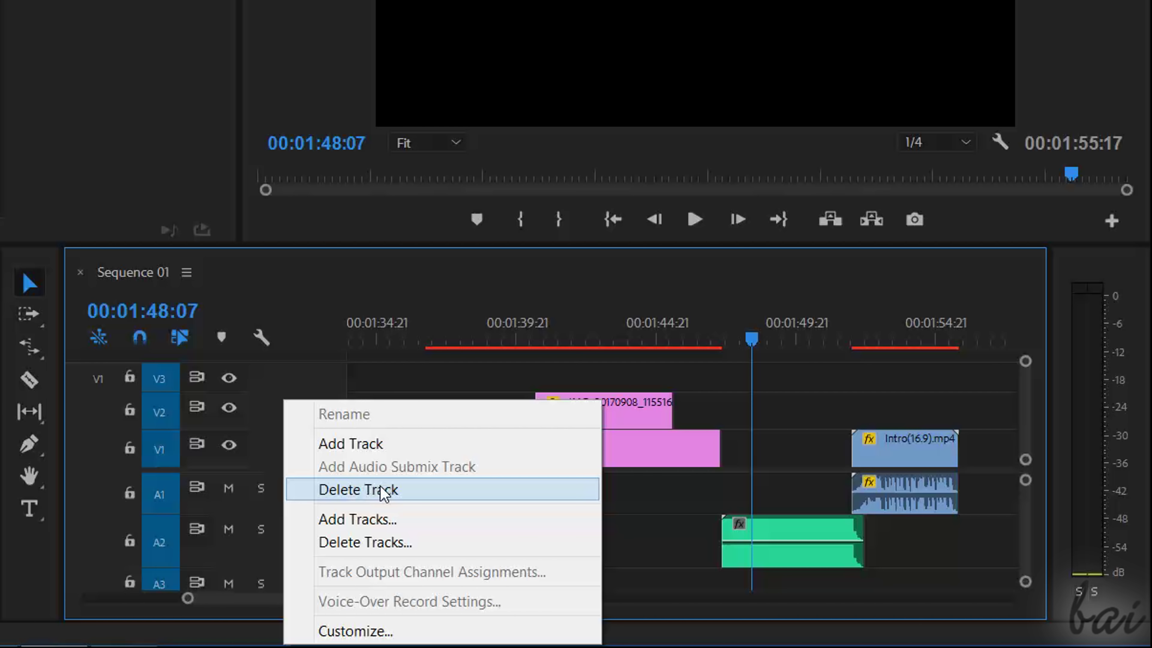
key(Escape)
click(694, 219)
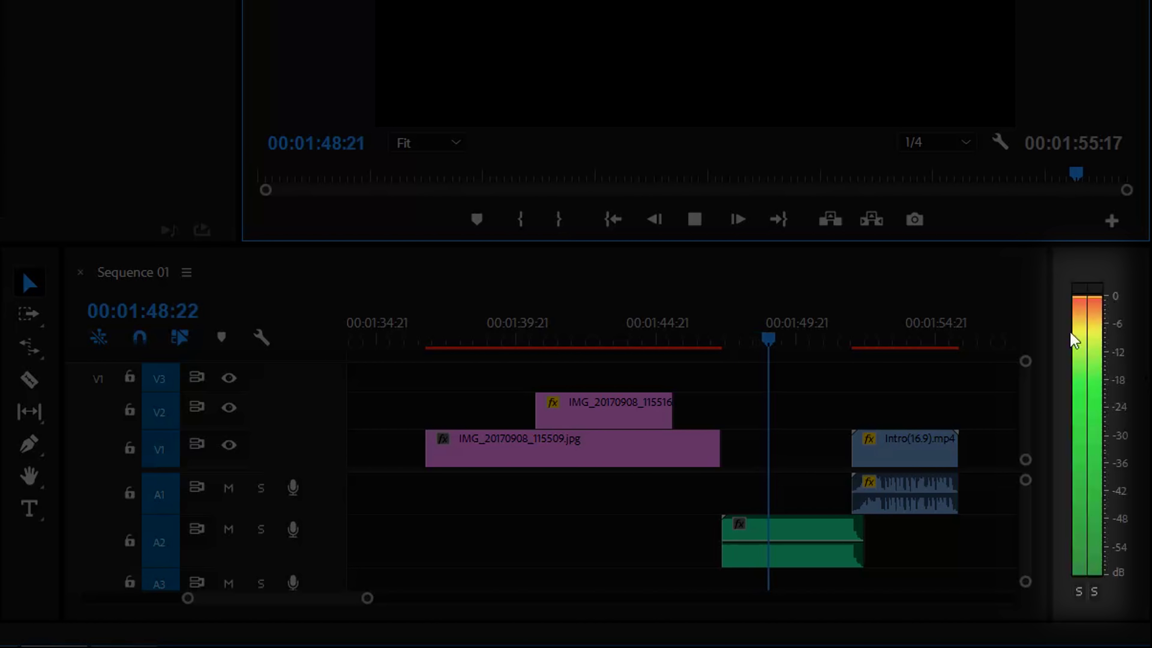
click(695, 220)
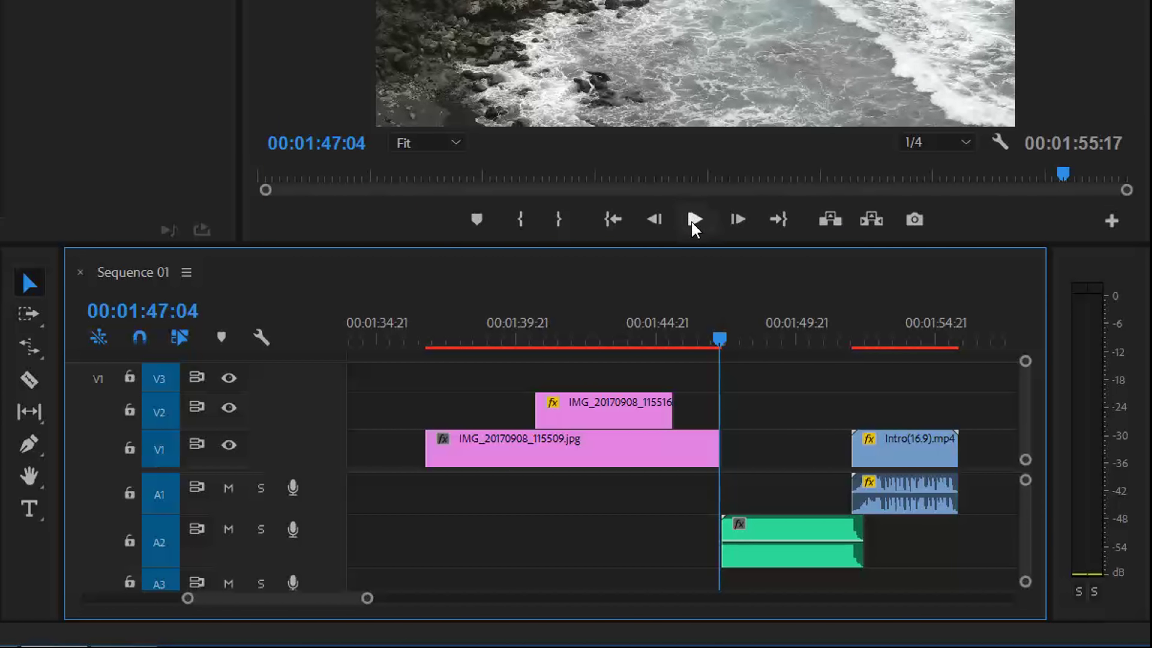
click(694, 220)
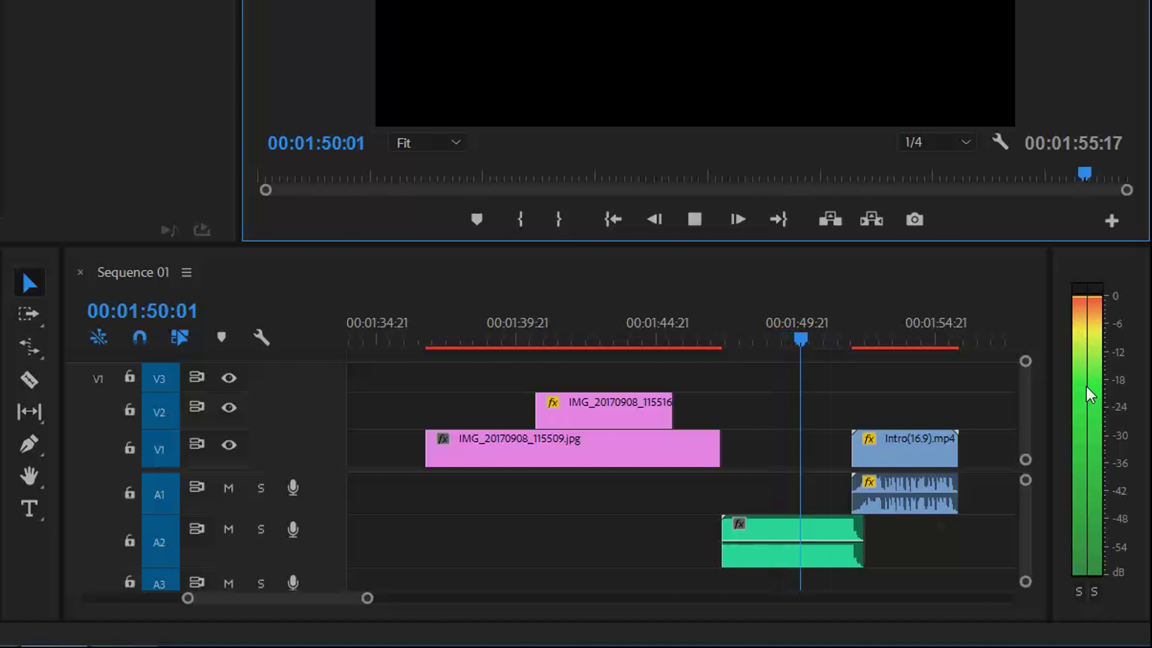
key(space)
Step: Set the Master track volume to -20 dB and play back to hear it
drag(1027, 545, 1020, 606)
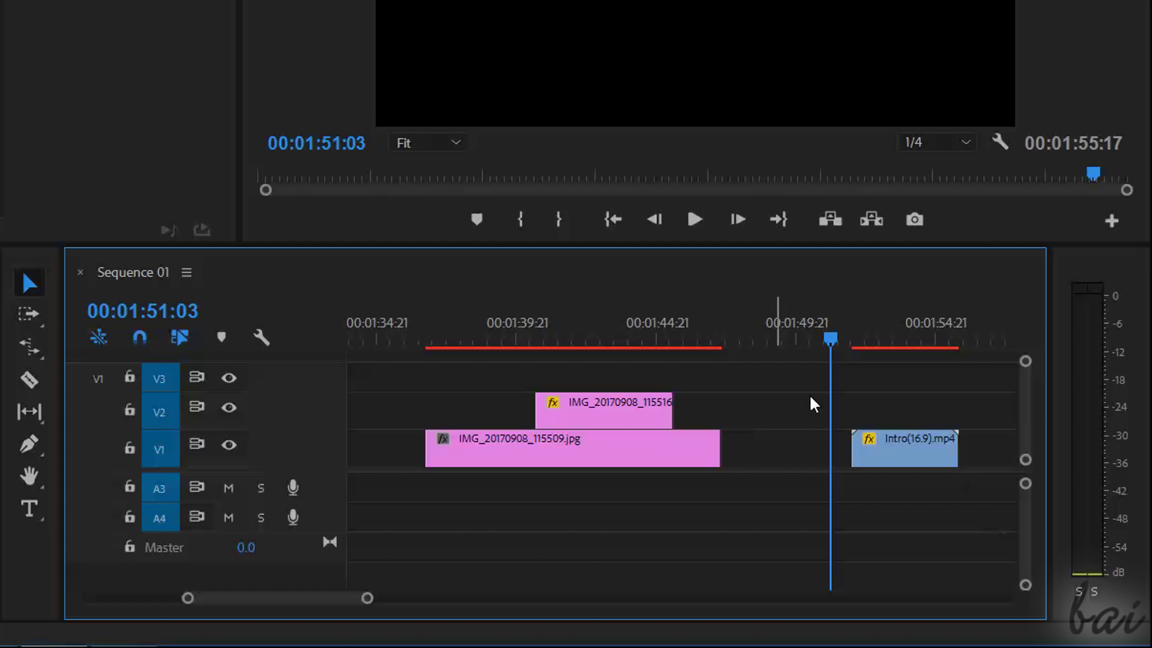
click(248, 549)
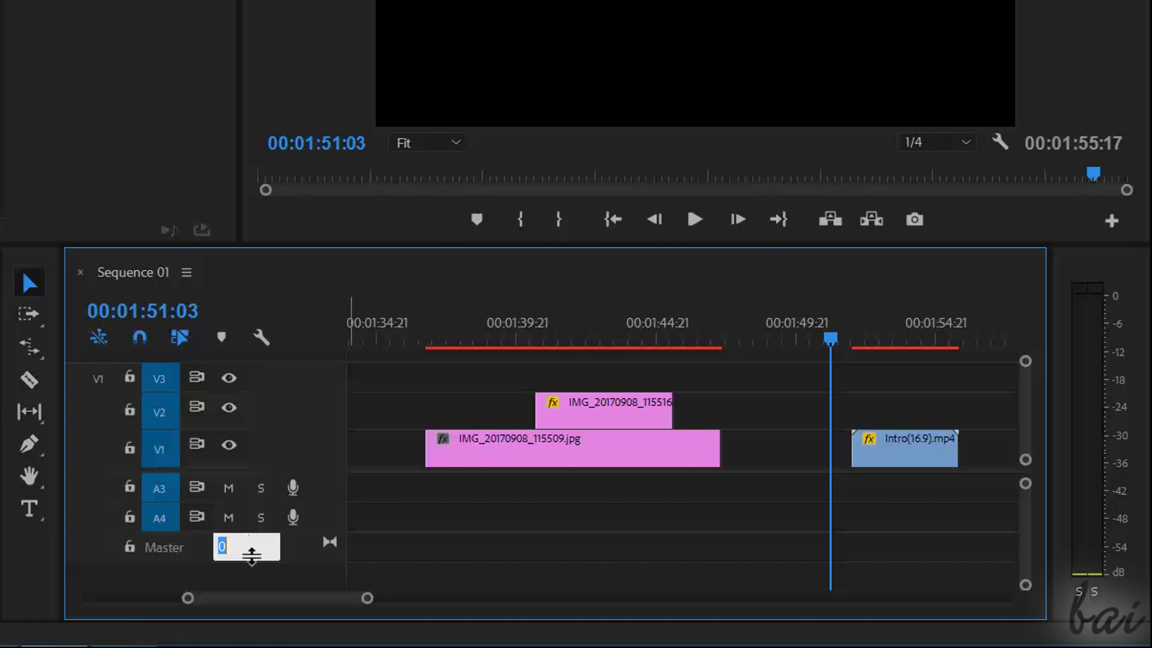
text(-20)
key(Return)
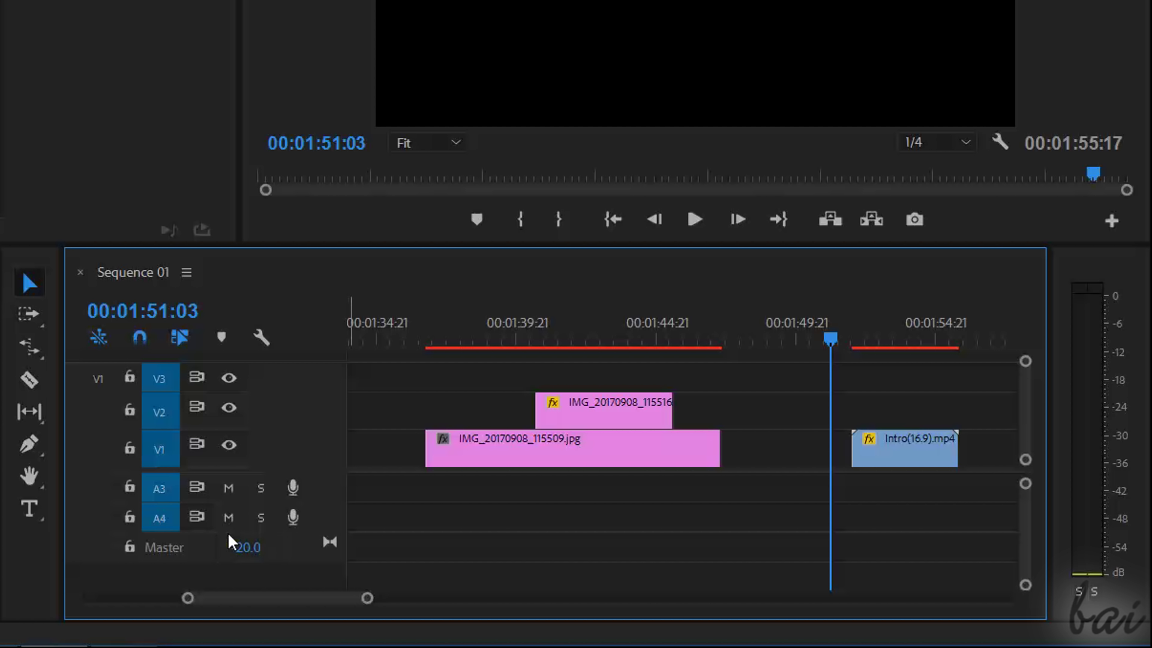
scroll(659, 376, up, 3)
key(Up)
key(space)
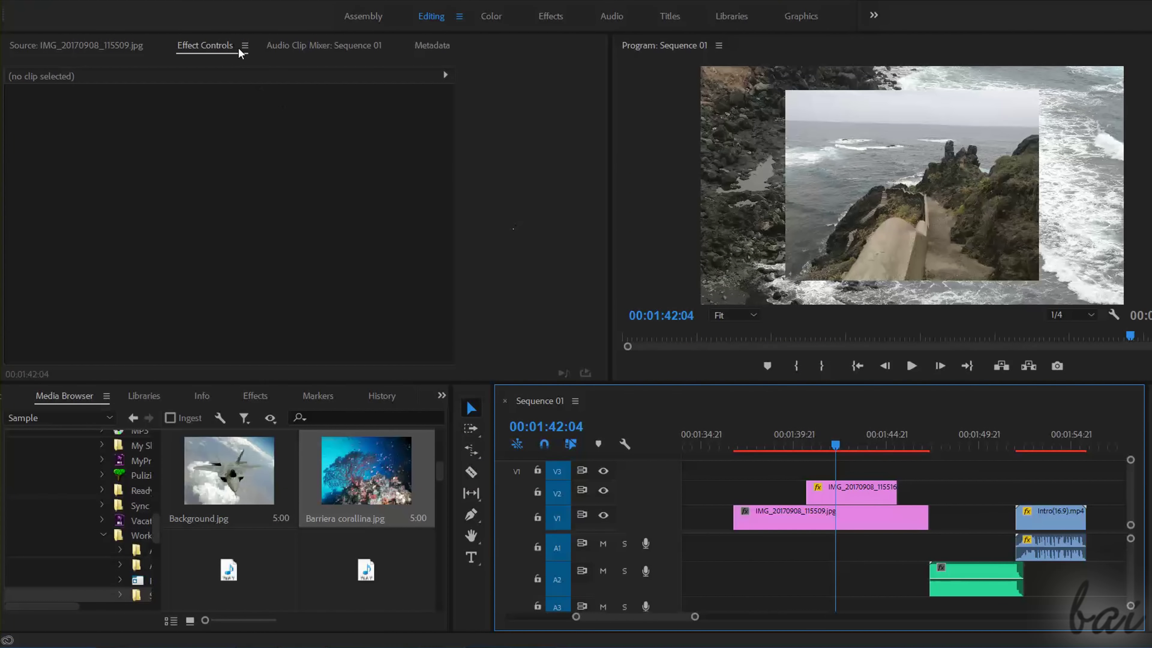
Step: Select the V2 inset photo and set scale 20, rotation -7° and anchor point 4000
click(846, 495)
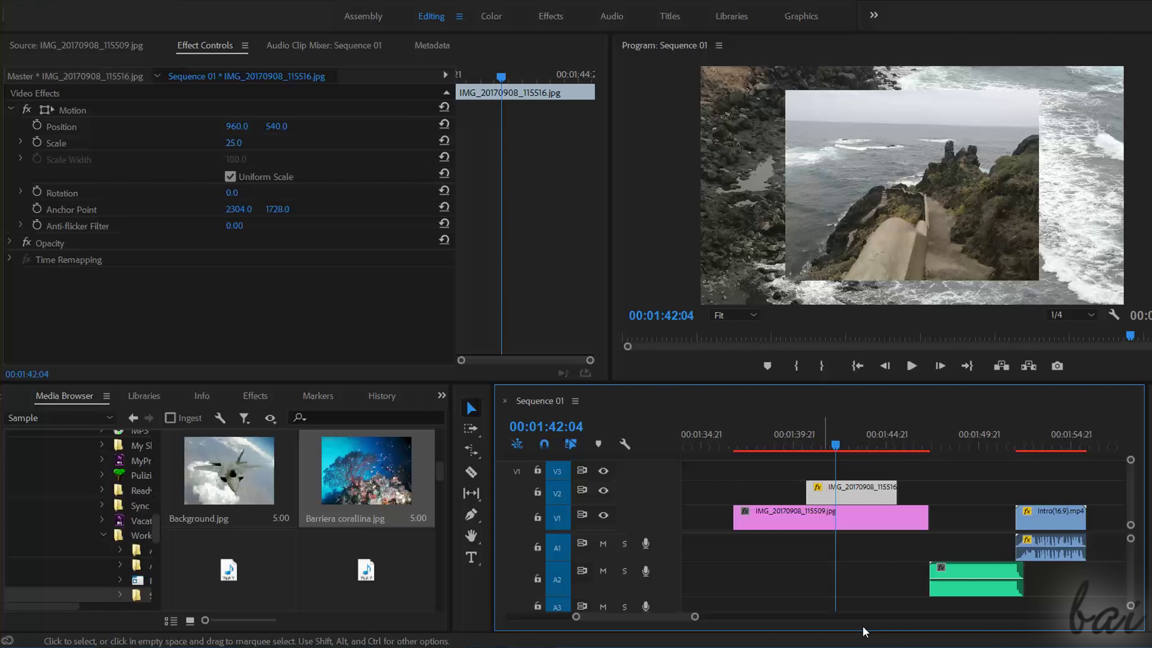
click(977, 576)
click(1057, 522)
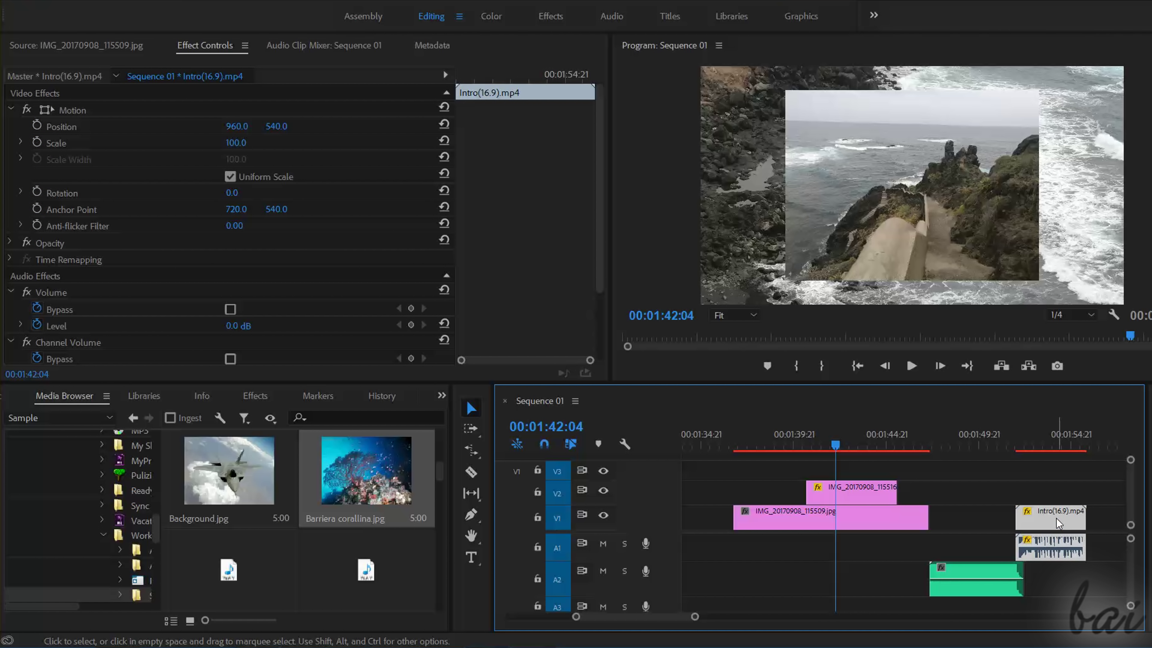
click(856, 495)
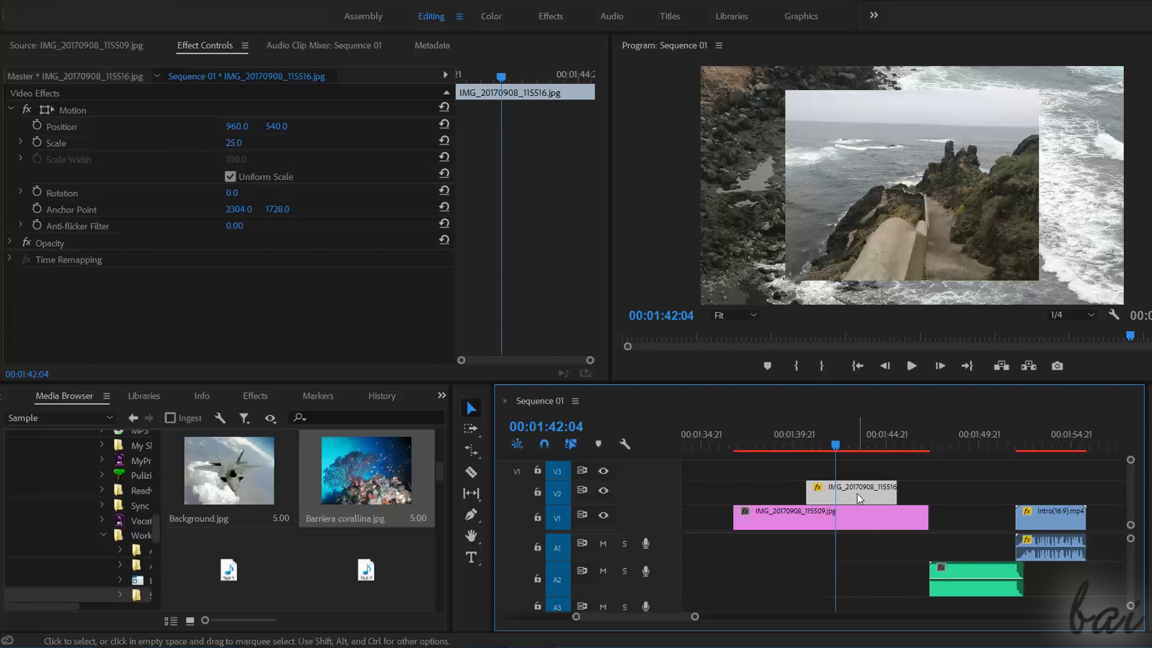
click(243, 125)
key(Escape)
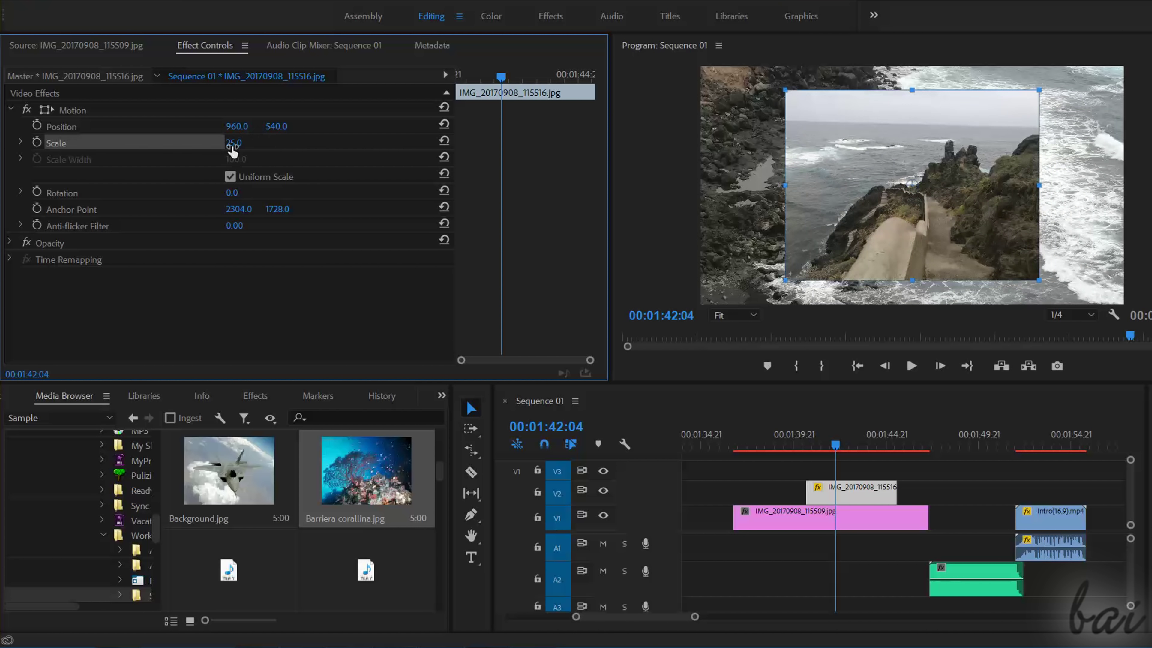
text(20)
key(Return)
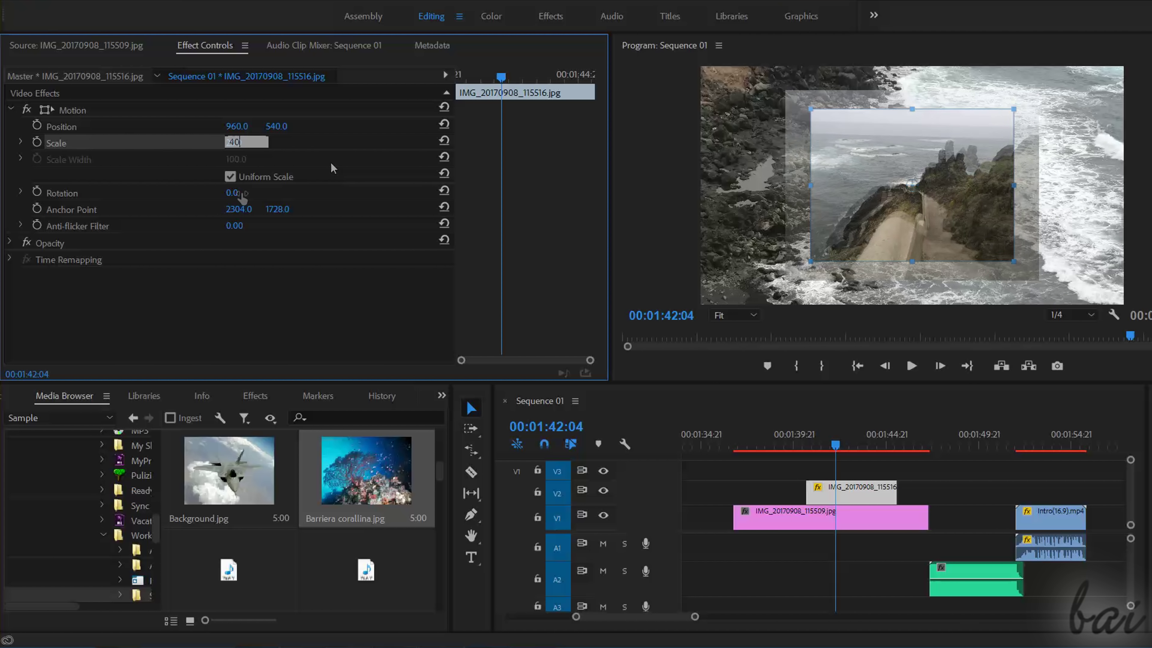
key(Tab)
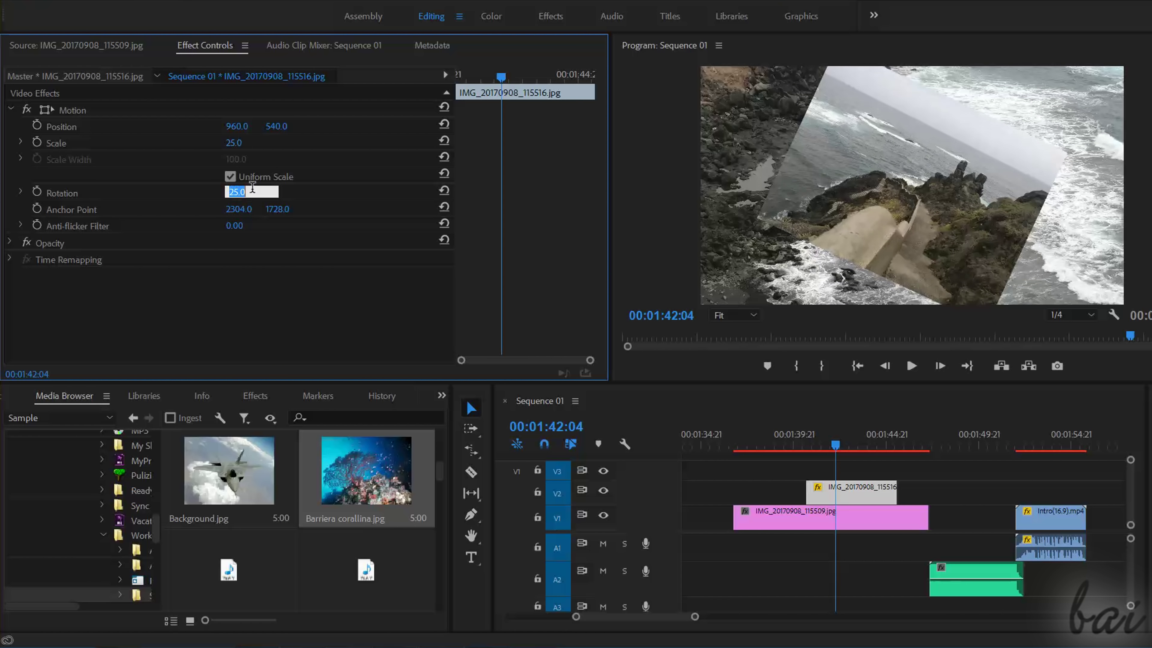
text(-7)
key(Tab)
text(4000)
key(Return)
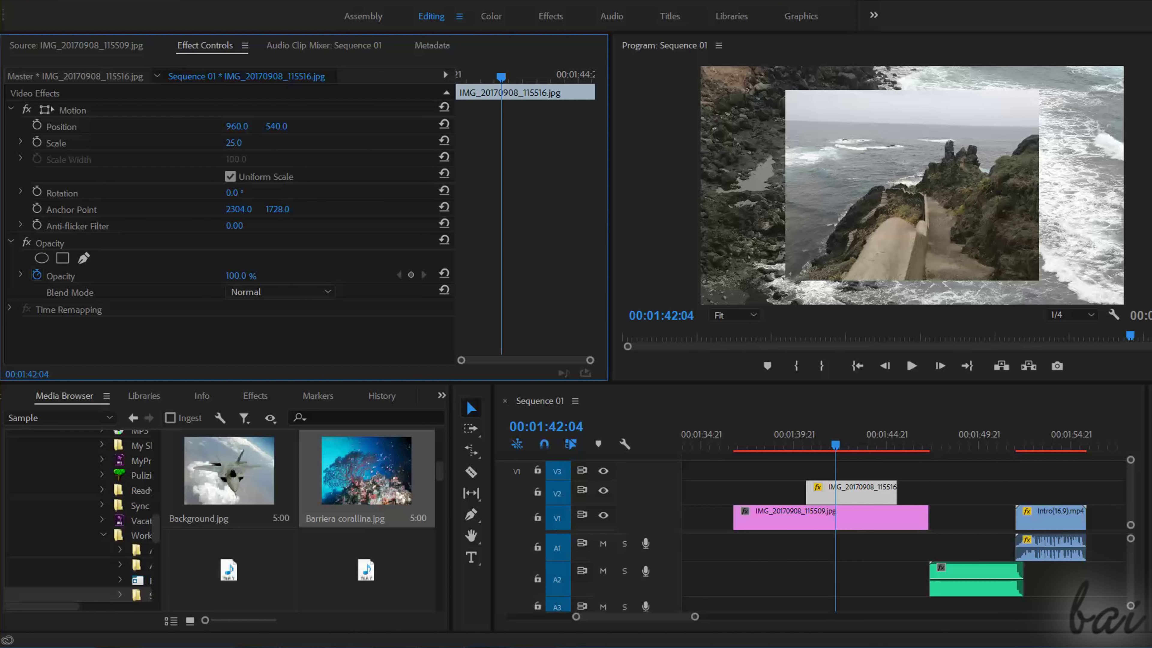
Step: Add an opacity keyframe at the playhead, set opacity to 0, then raise it to 93%
click(241, 276)
text(0)
key(Return)
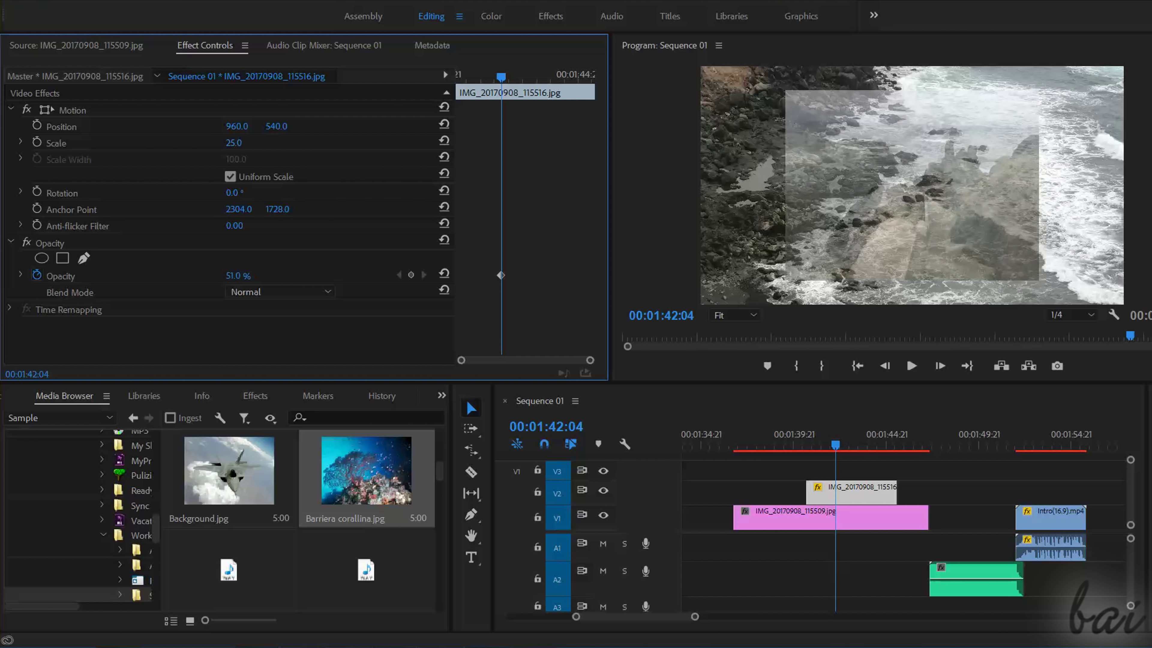
mouse_move(238, 275)
mouse_down()
mouse_move(255, 275)
mouse_move(222, 276)
mouse_move(277, 275)
mouse_move(222, 276)
mouse_up()
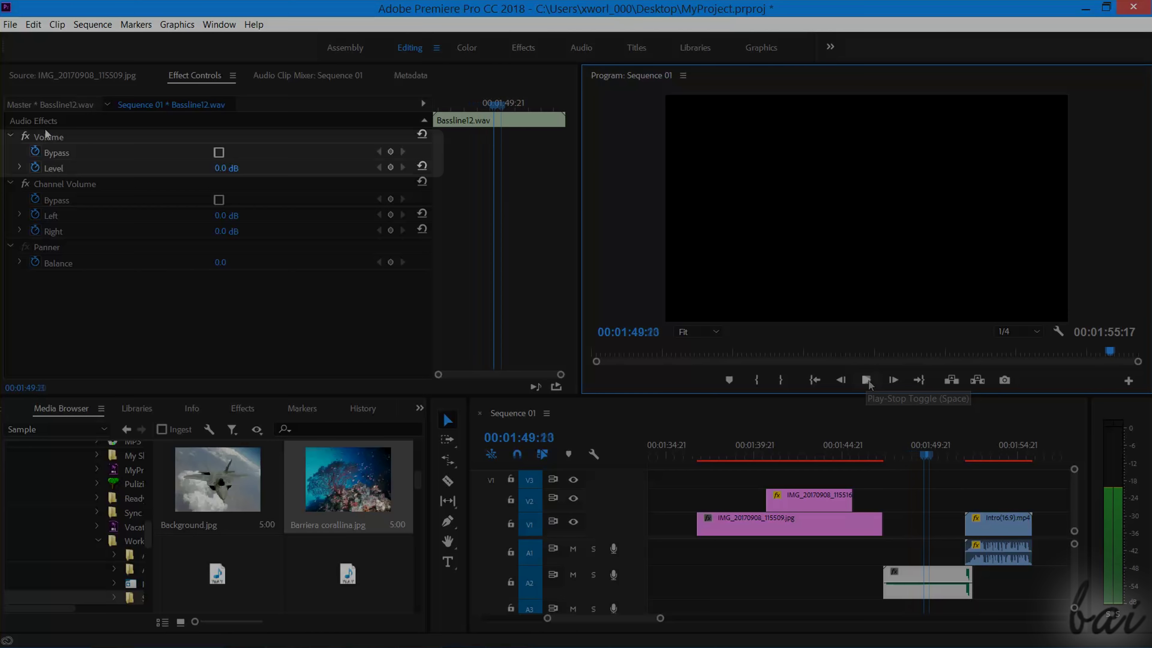
Step: Play back the Bassline12.wav part of the sequence to hear its keyframed left-channel volume
key(space)
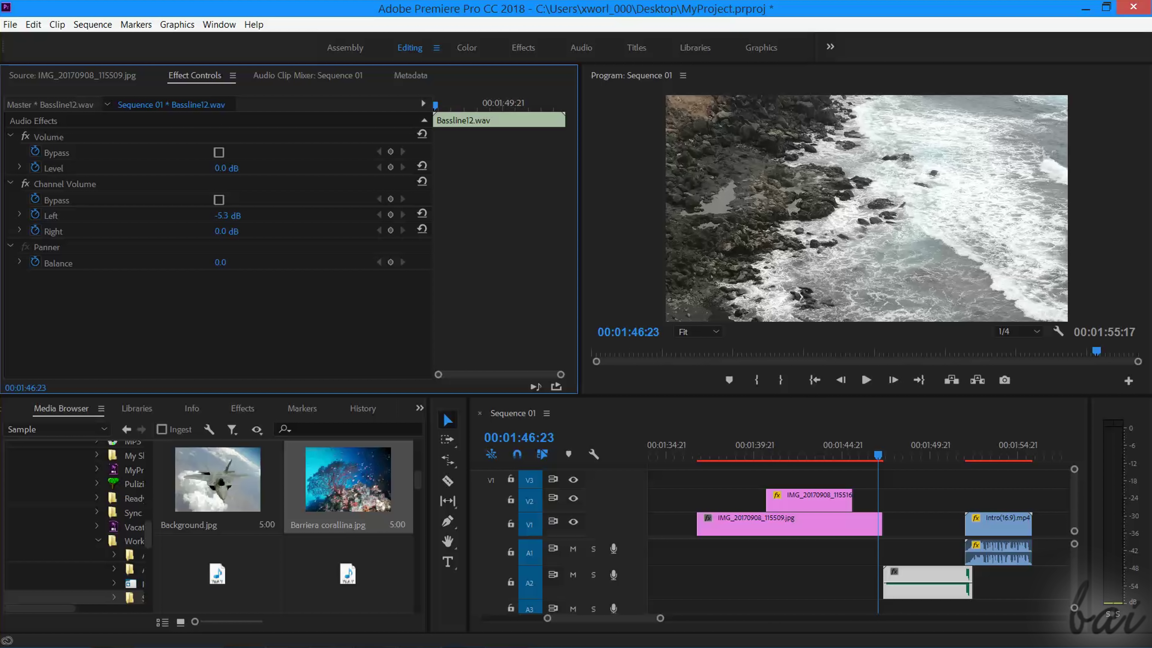
click(867, 381)
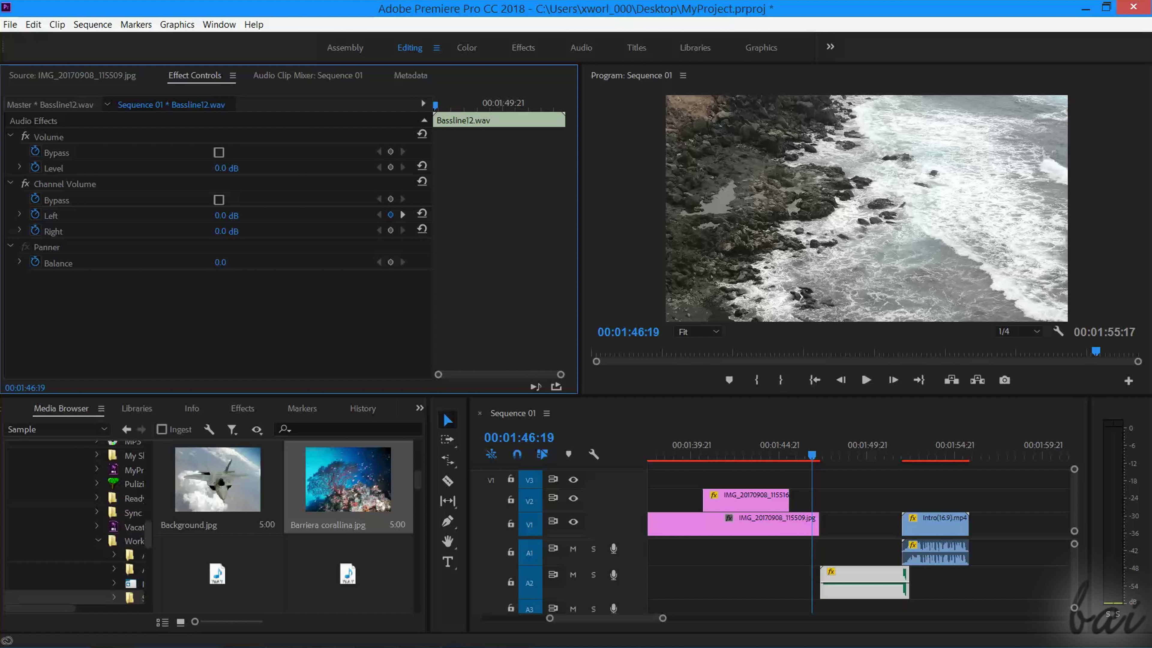
key(space)
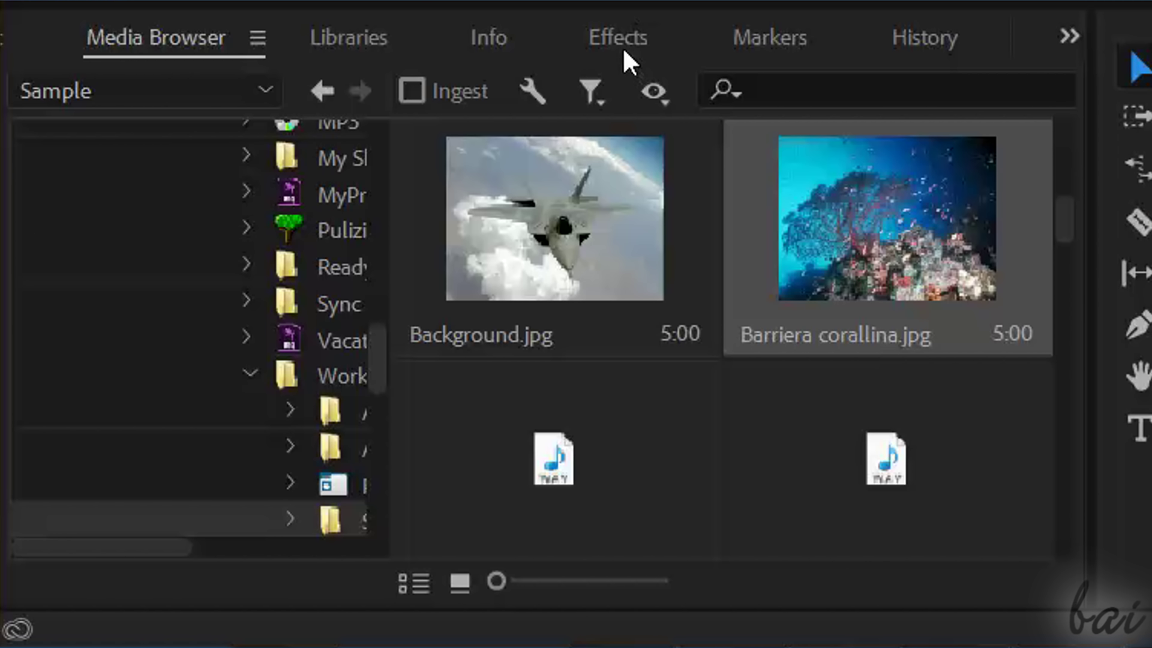
Step: Apply the Gaussian Blur effect from Video Effects > Blur & Sharpen to the inset V2 photo
click(624, 51)
click(22, 214)
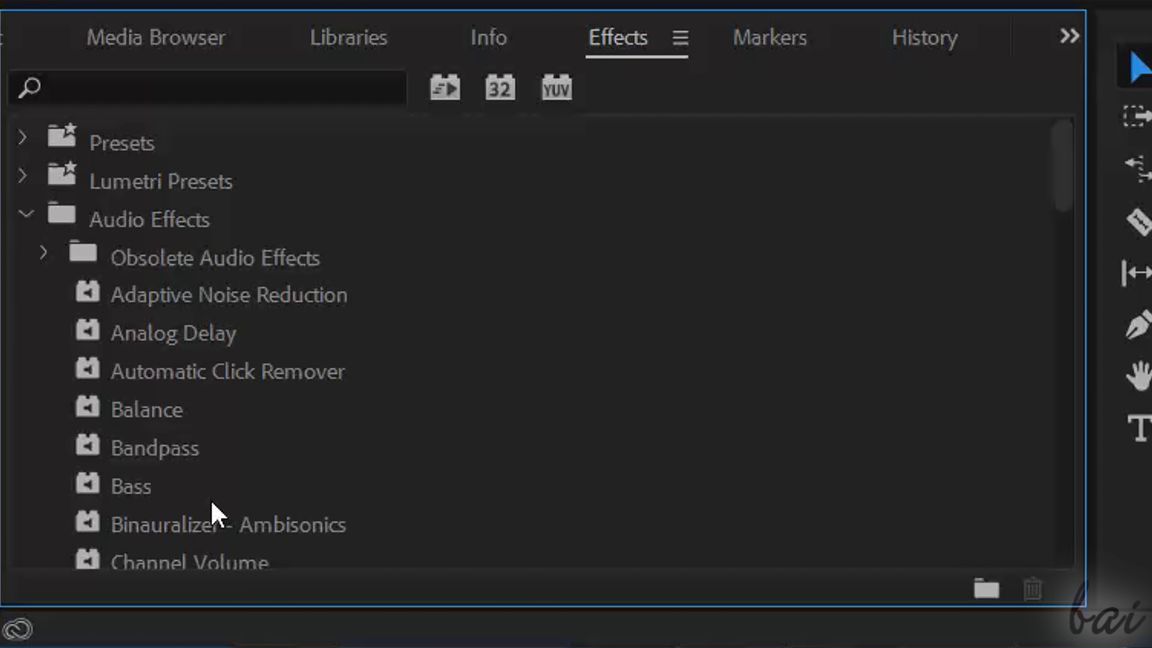
click(23, 213)
click(23, 296)
scroll(174, 458, down, 2)
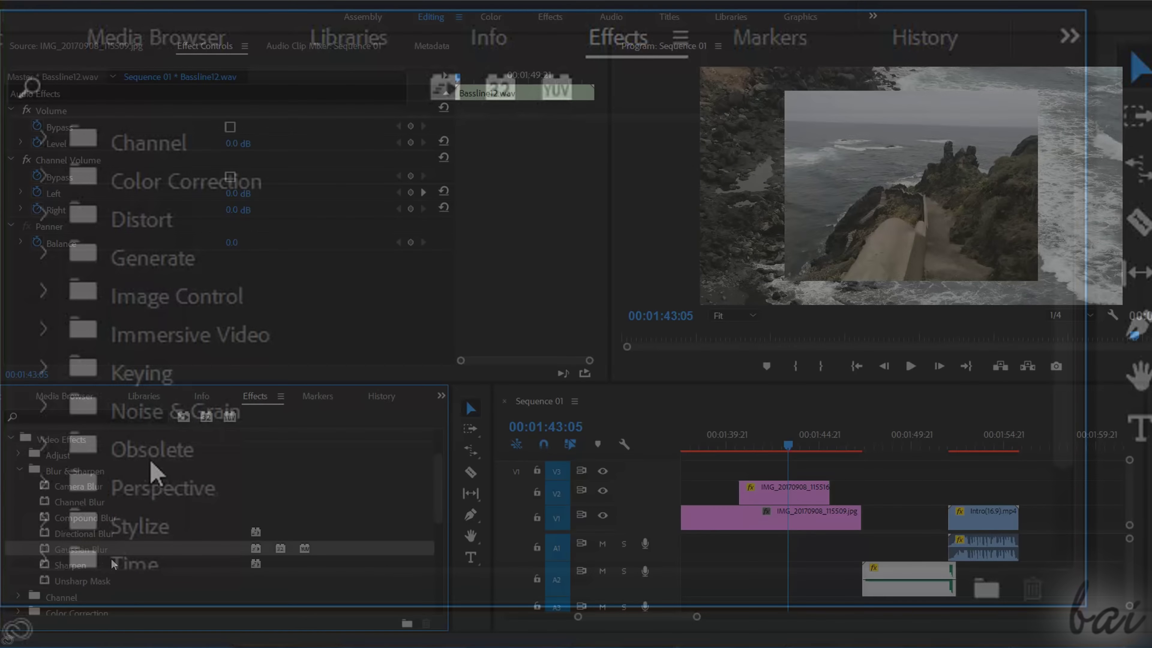
drag(336, 482, 776, 496)
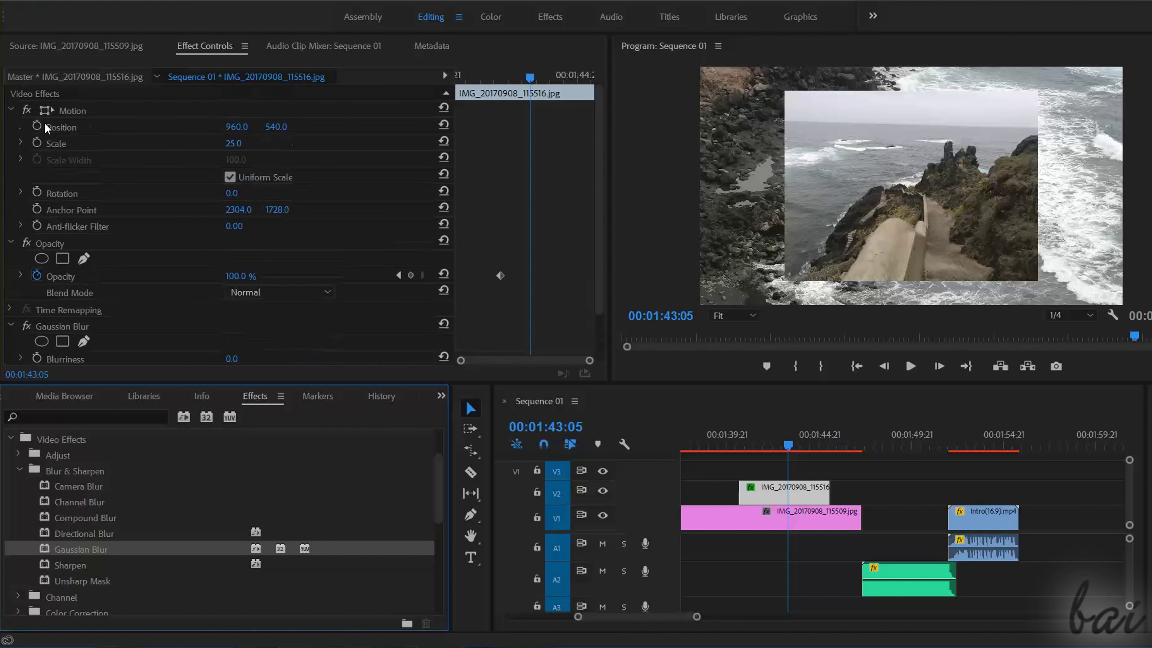
Step: Raise the Gaussian Blur blurriness to 200 and reset the photo's opacity to 100%
click(11, 111)
click(10, 127)
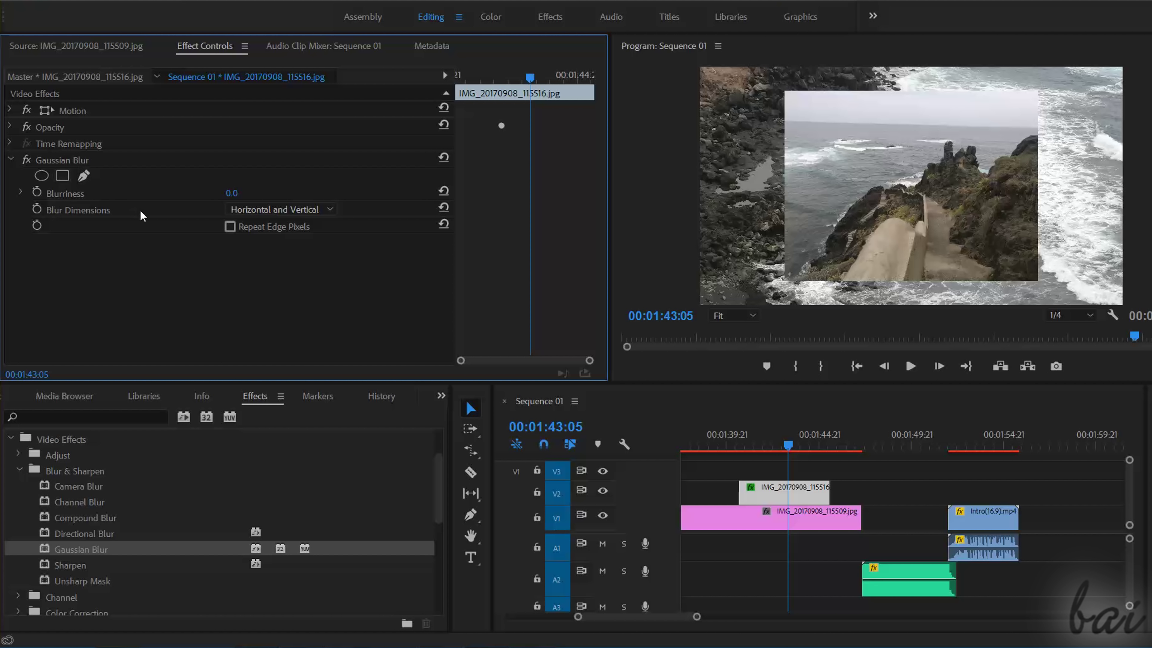
drag(233, 242, 245, 247)
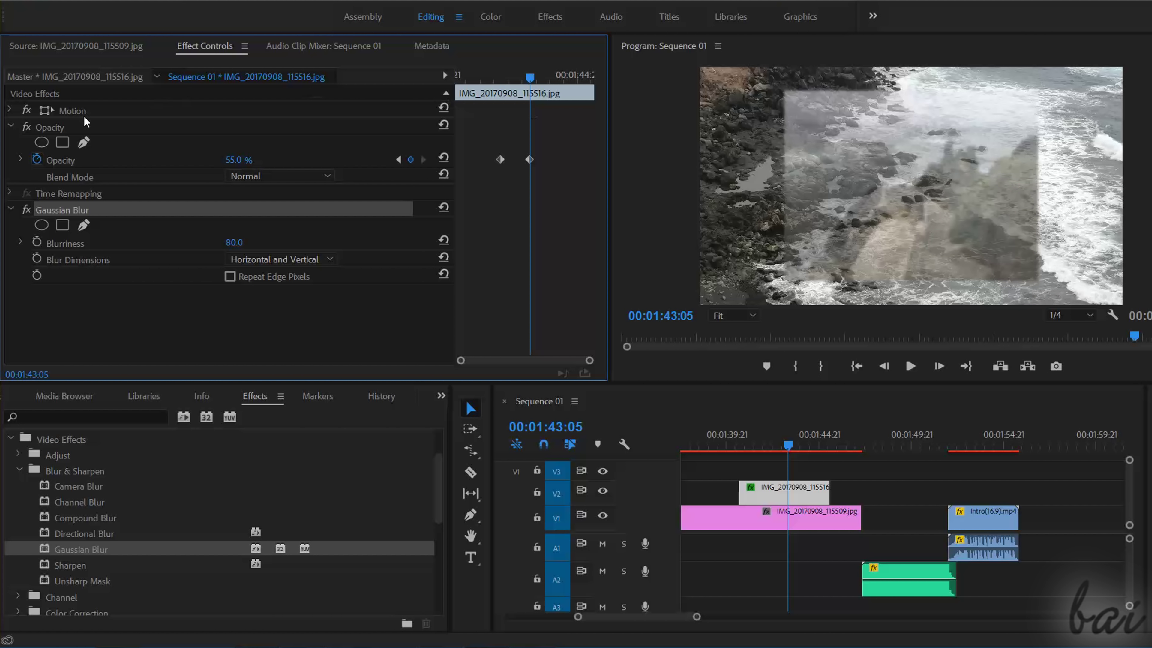
click(445, 157)
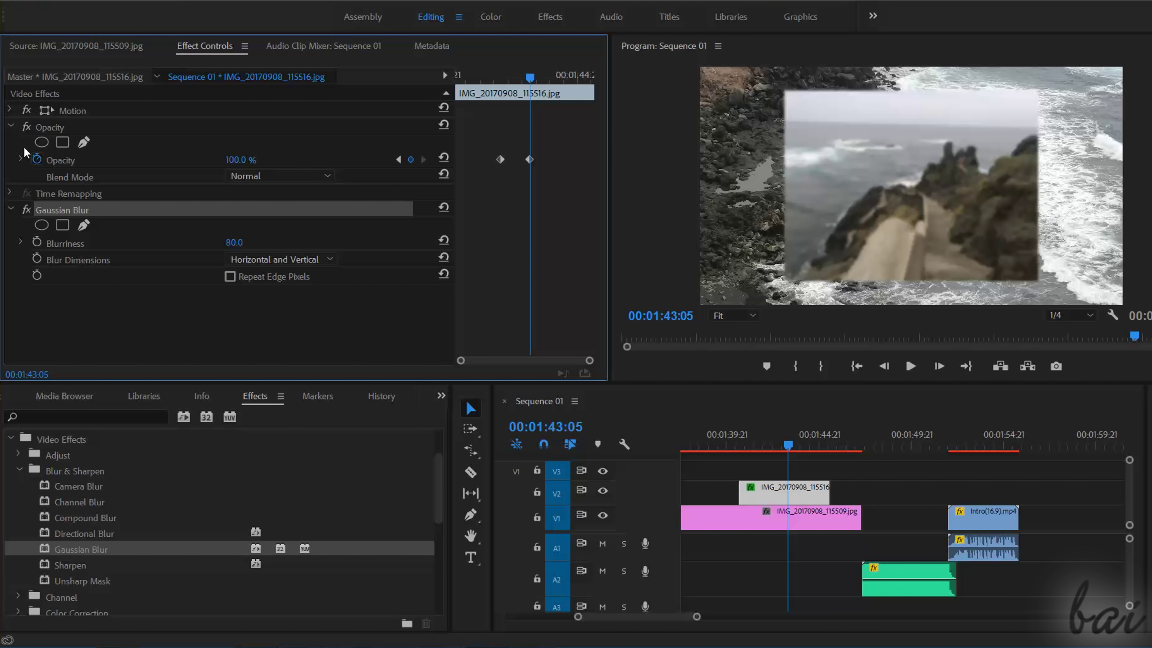
drag(234, 242, 290, 242)
Step: Toggle the Gaussian Blur on and off to compare, leaving it switched off
click(25, 209)
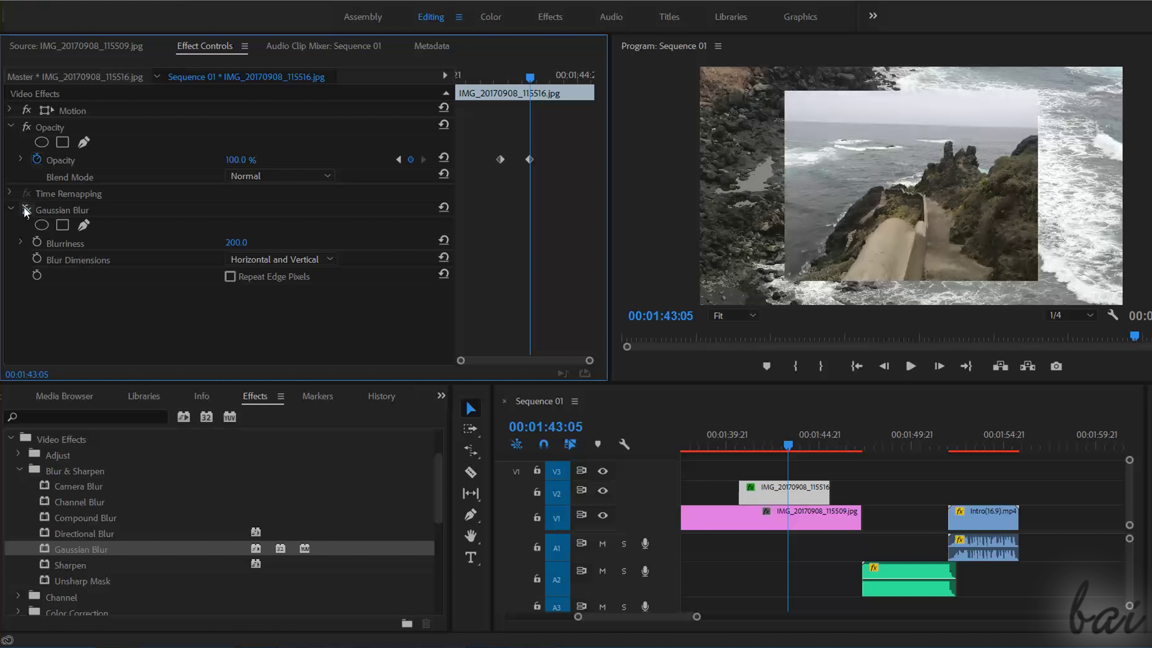
click(25, 209)
click(24, 209)
click(25, 209)
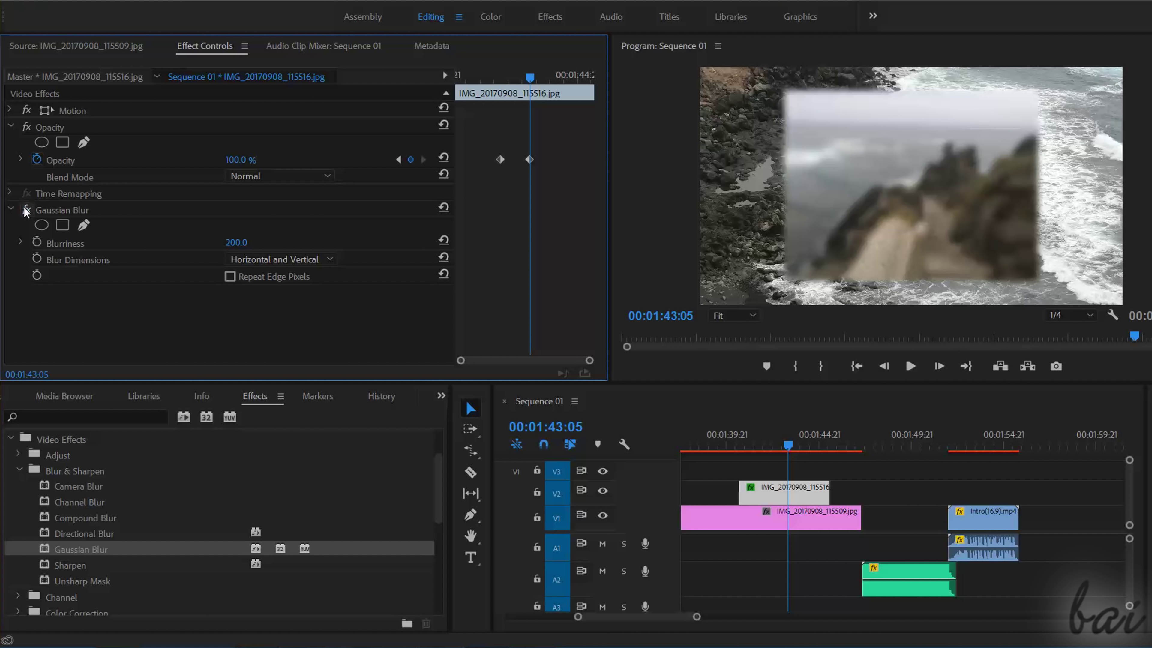
click(25, 209)
click(25, 210)
click(24, 209)
click(785, 525)
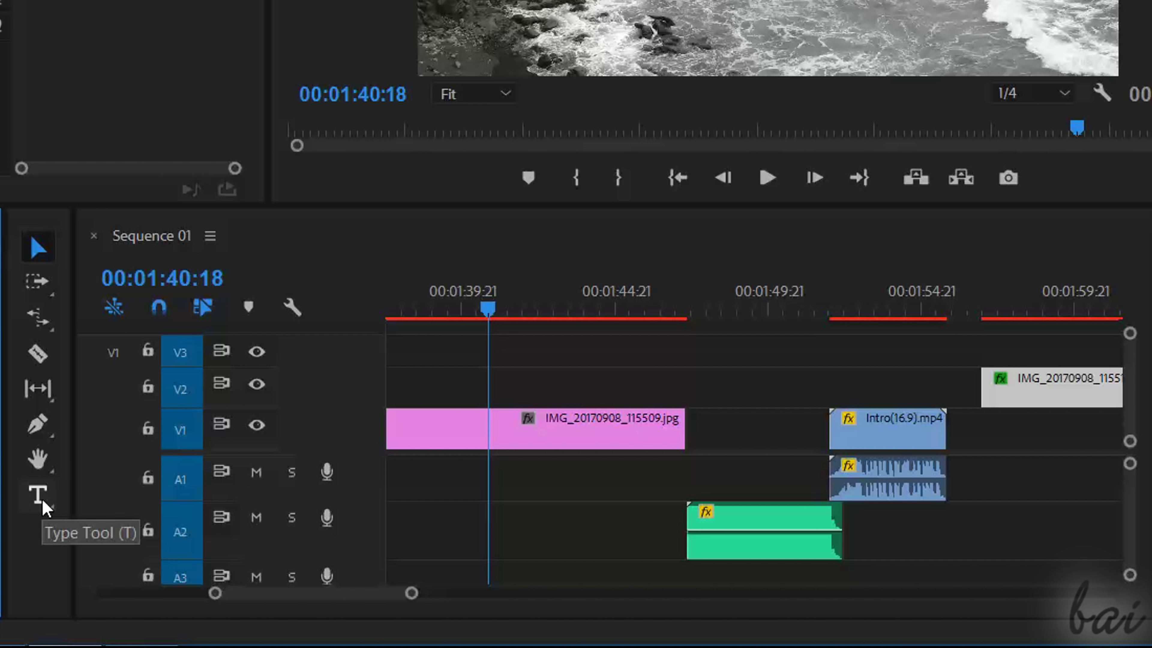
Step: Add a horizontal text box over the shoreline footage and type 'Ocean' into it
drag(43, 502, 165, 495)
drag(165, 494, 165, 494)
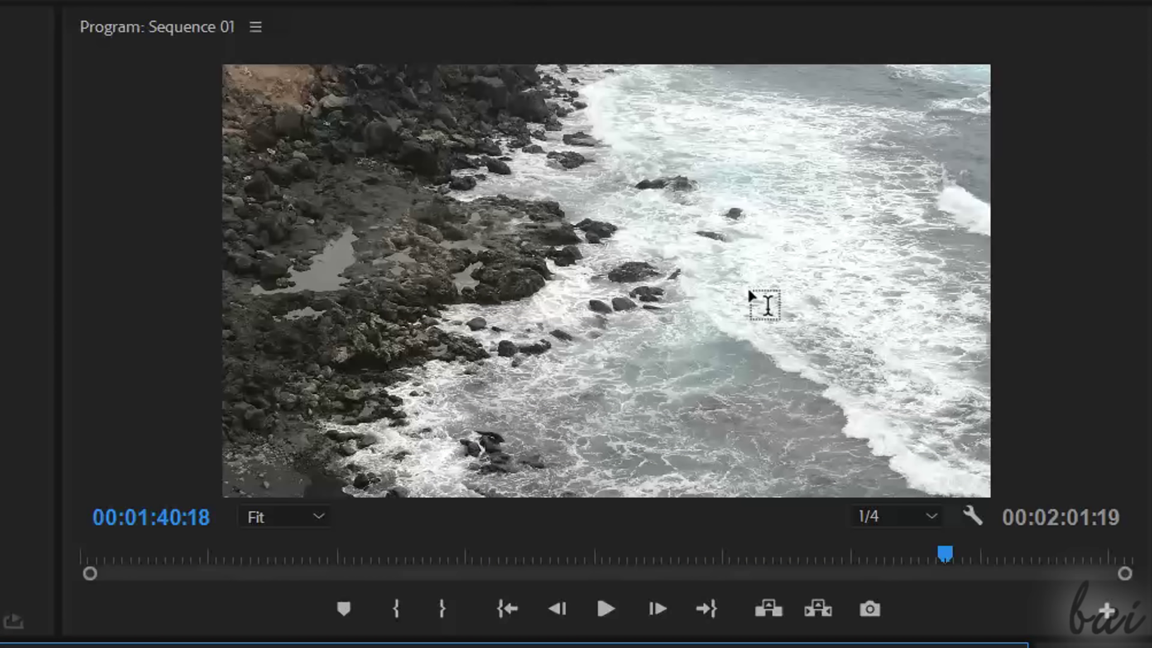
drag(394, 246, 871, 416)
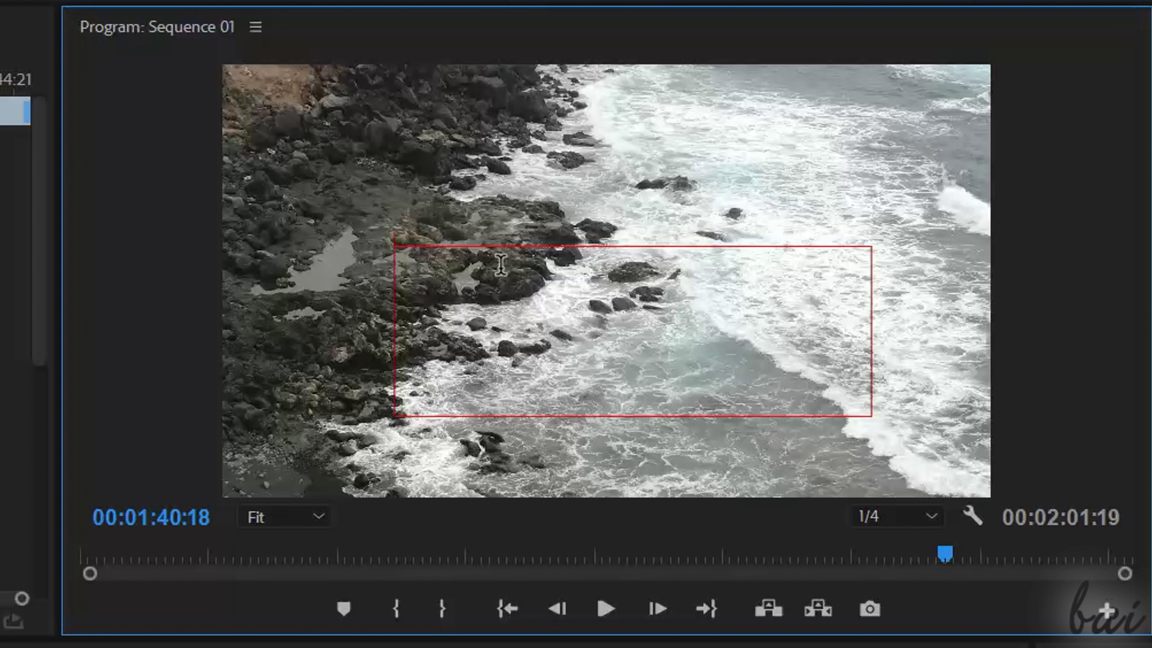
text(Ocea)
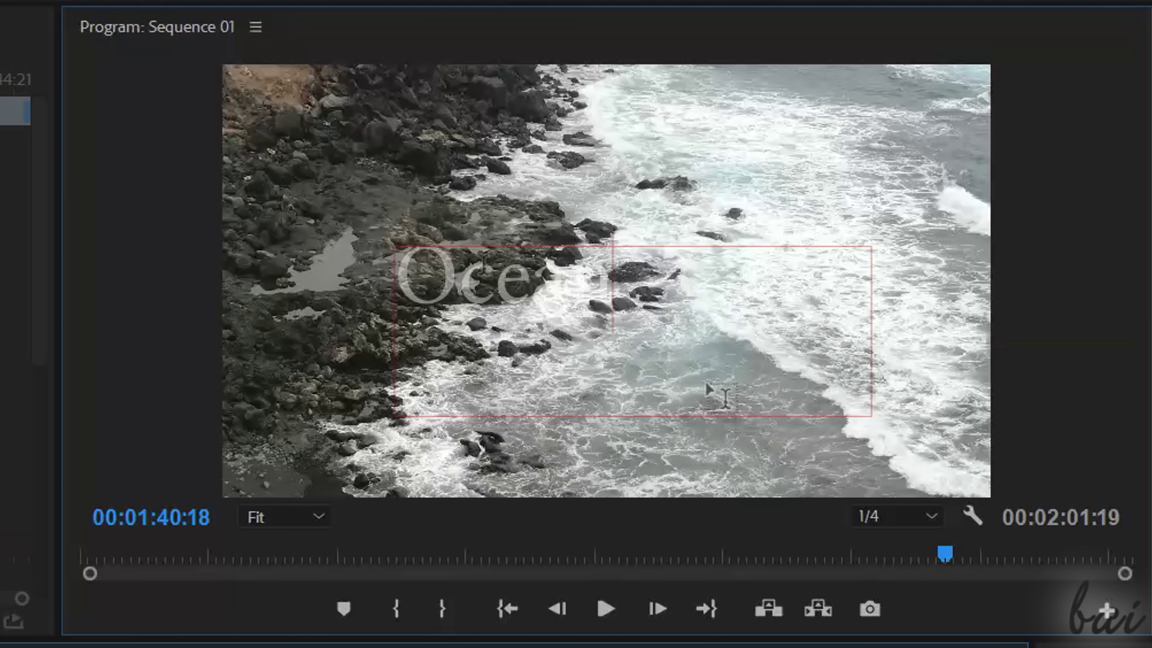
drag(721, 394, 755, 394)
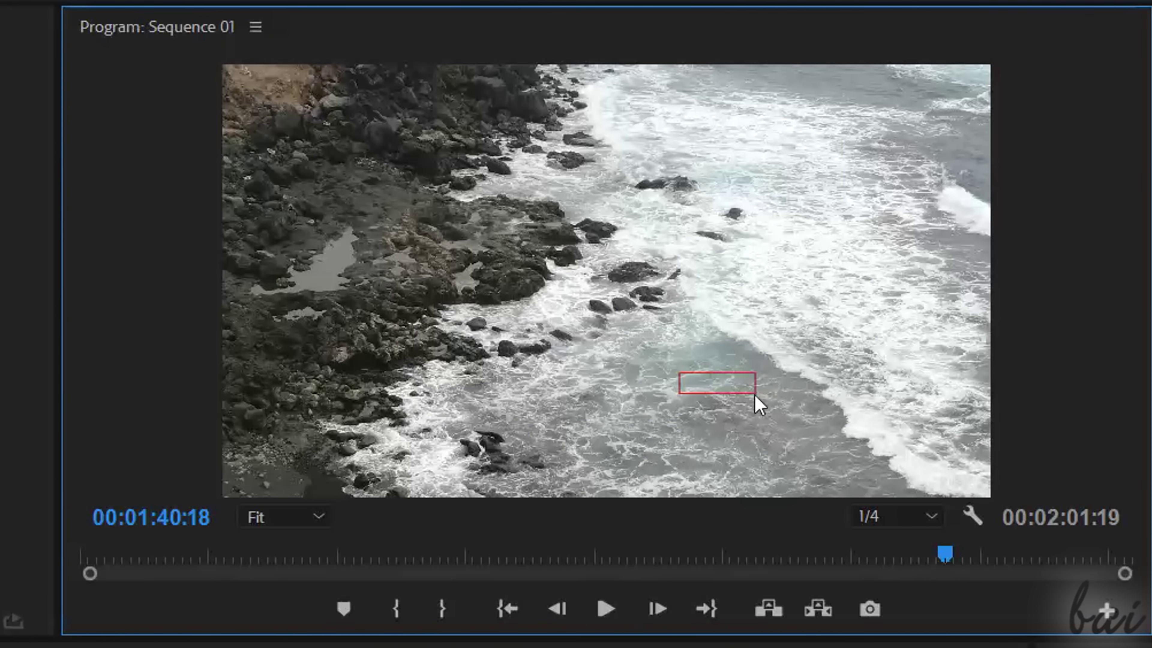
click(658, 373)
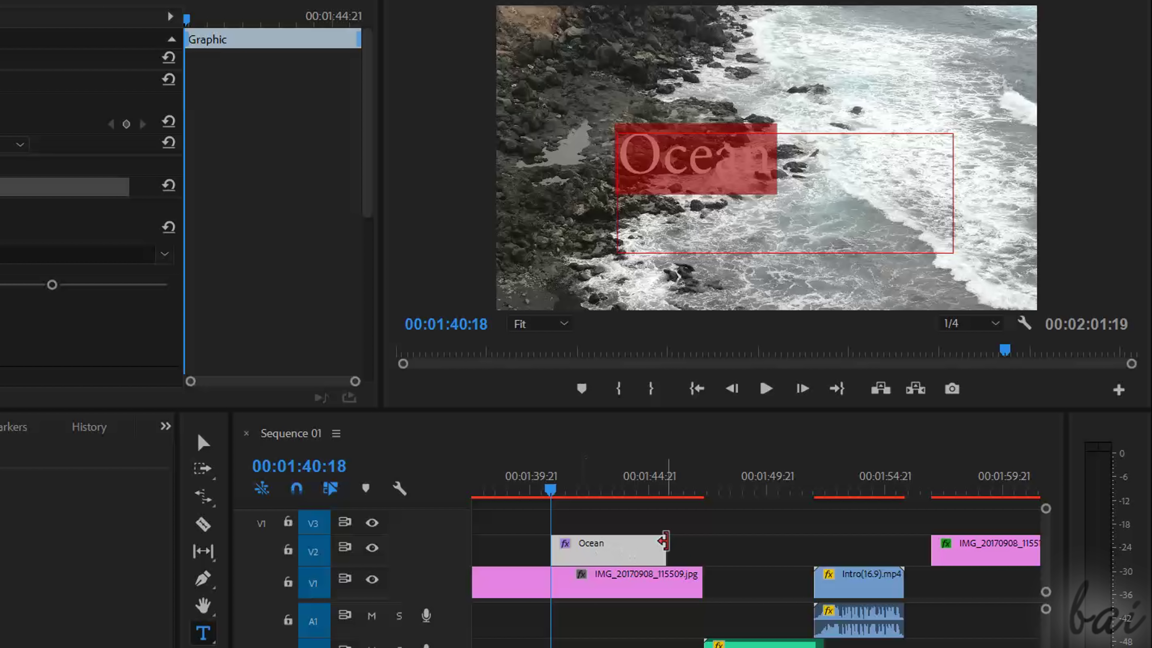
Step: Set the Ocean title to MS Reference Sans Serif, size 342, centre-aligned
drag(599, 500, 628, 495)
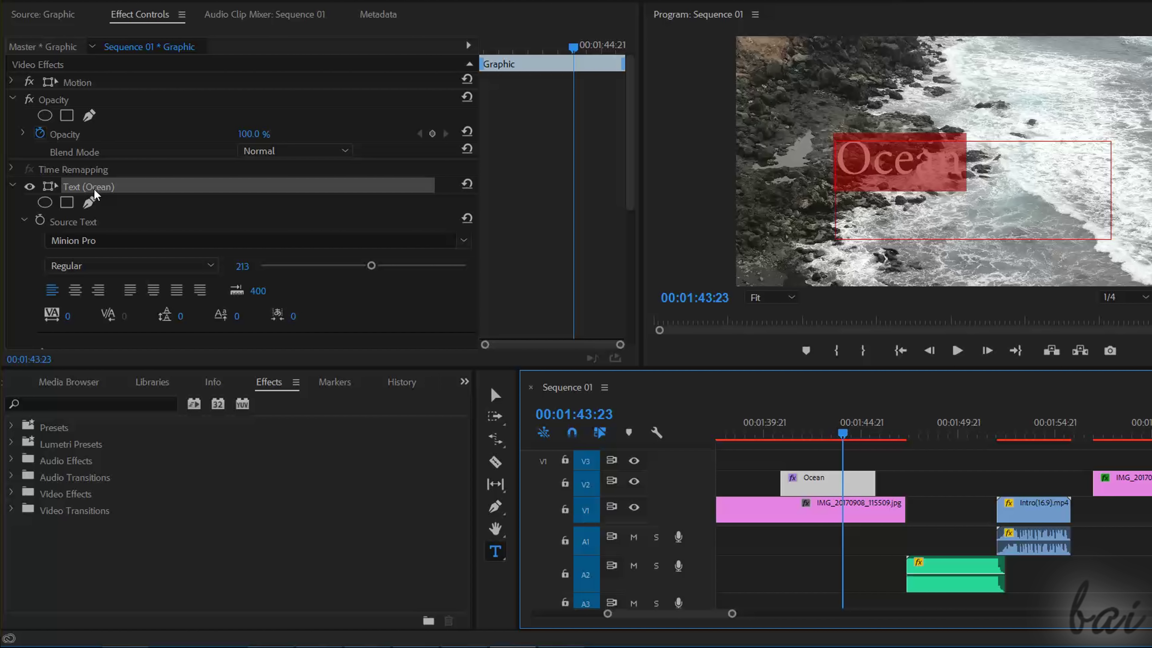
scroll(94, 194, down, 2)
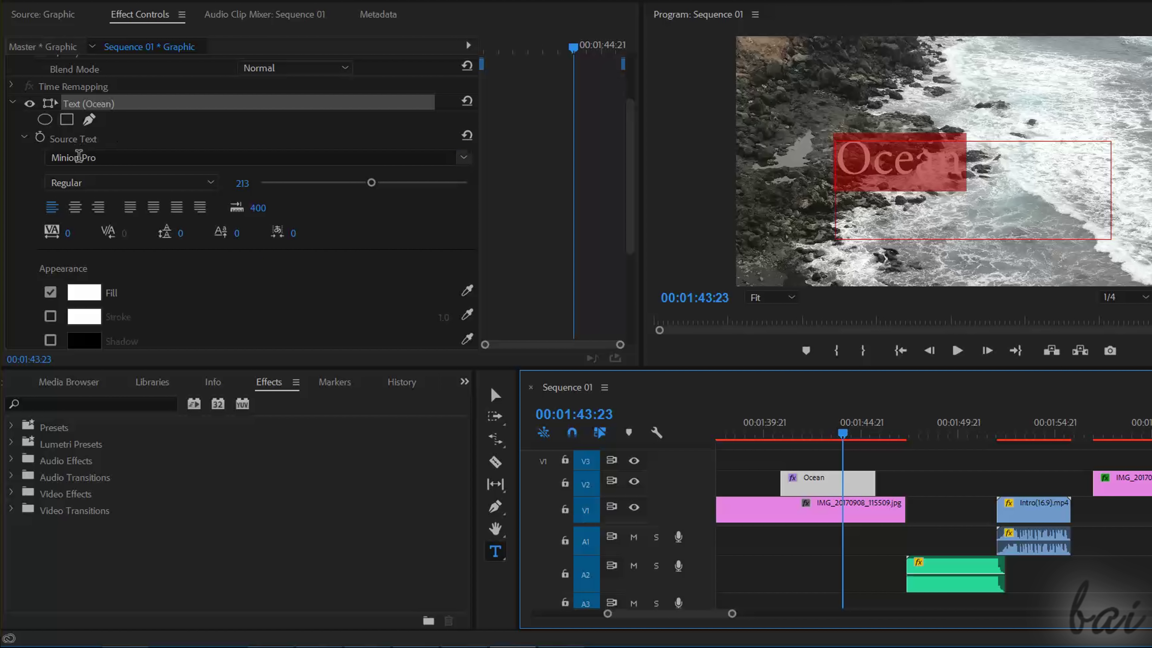
click(92, 157)
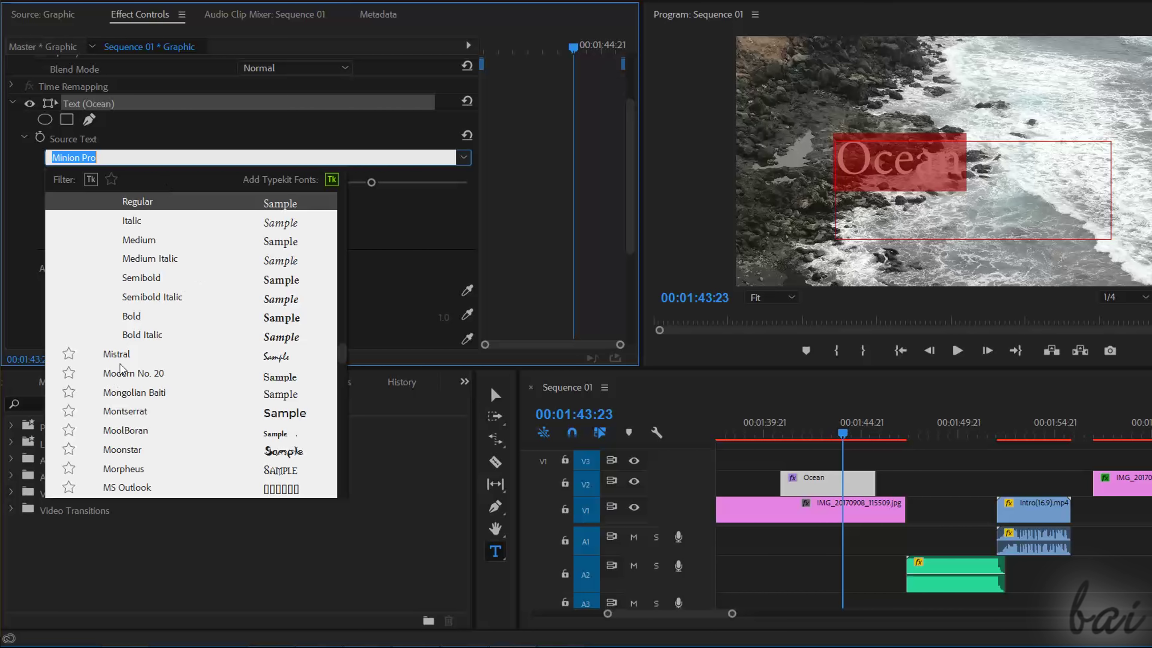
text(MS R)
drag(366, 187, 440, 186)
click(75, 206)
Step: Give the Ocean title a bright blue fill colour
scroll(97, 274, down, 1)
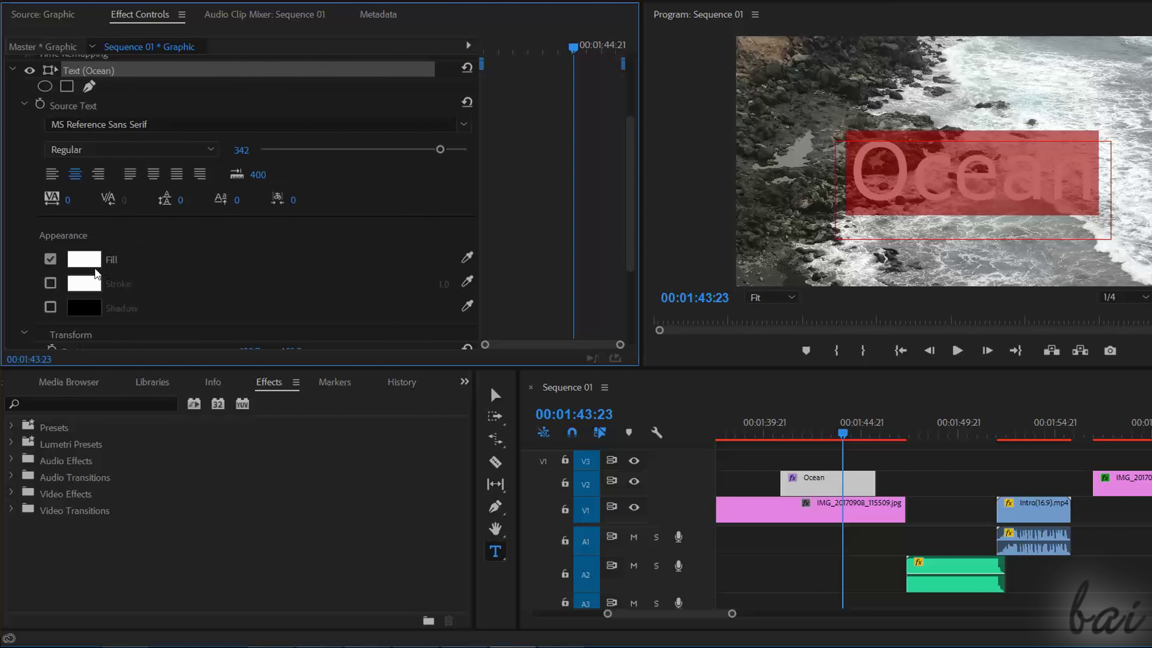
click(99, 262)
click(645, 395)
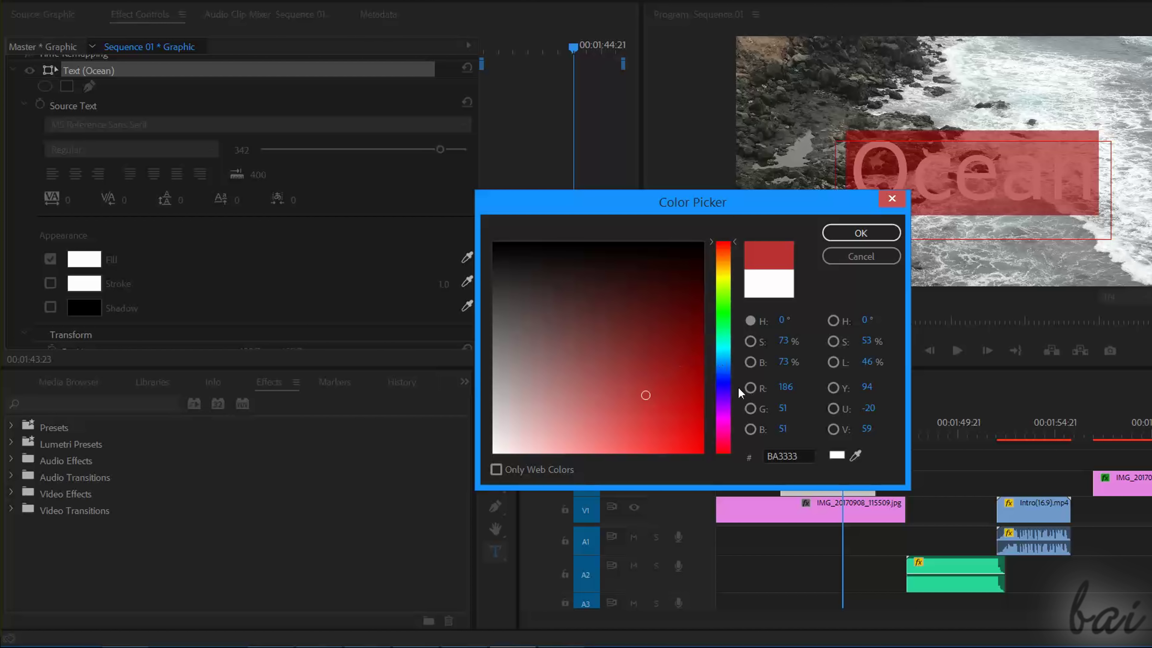
click(725, 392)
click(689, 440)
click(861, 233)
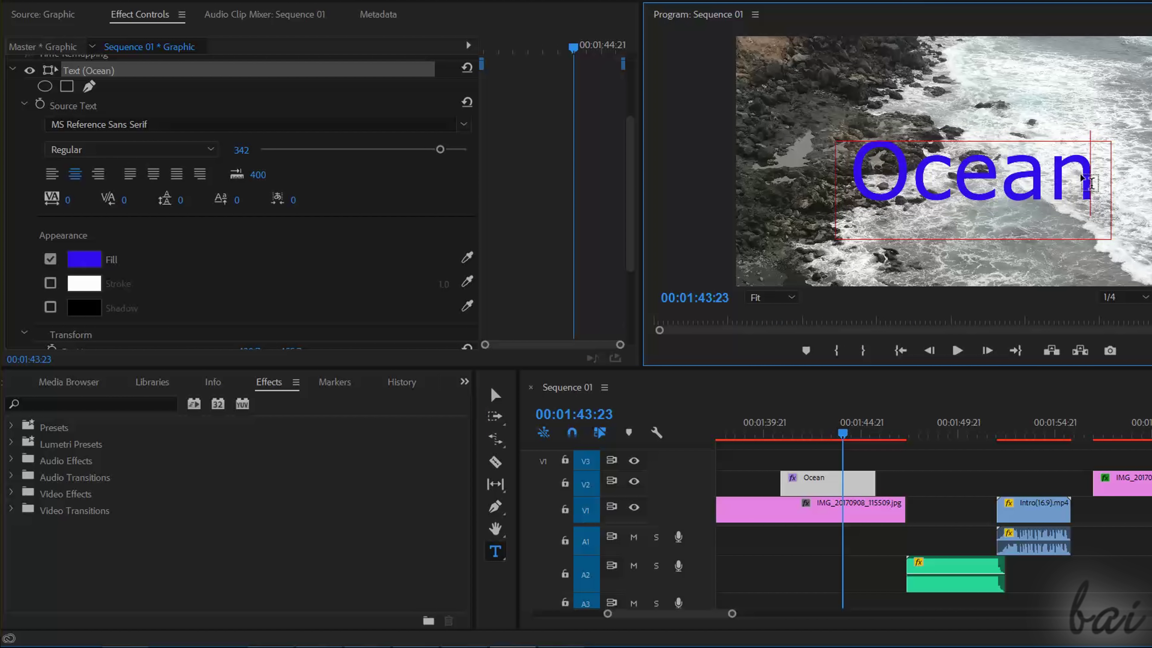
Step: Add a bright yellow outline to the Ocean text with stroke width 91
double_click(1088, 179)
click(50, 283)
click(84, 284)
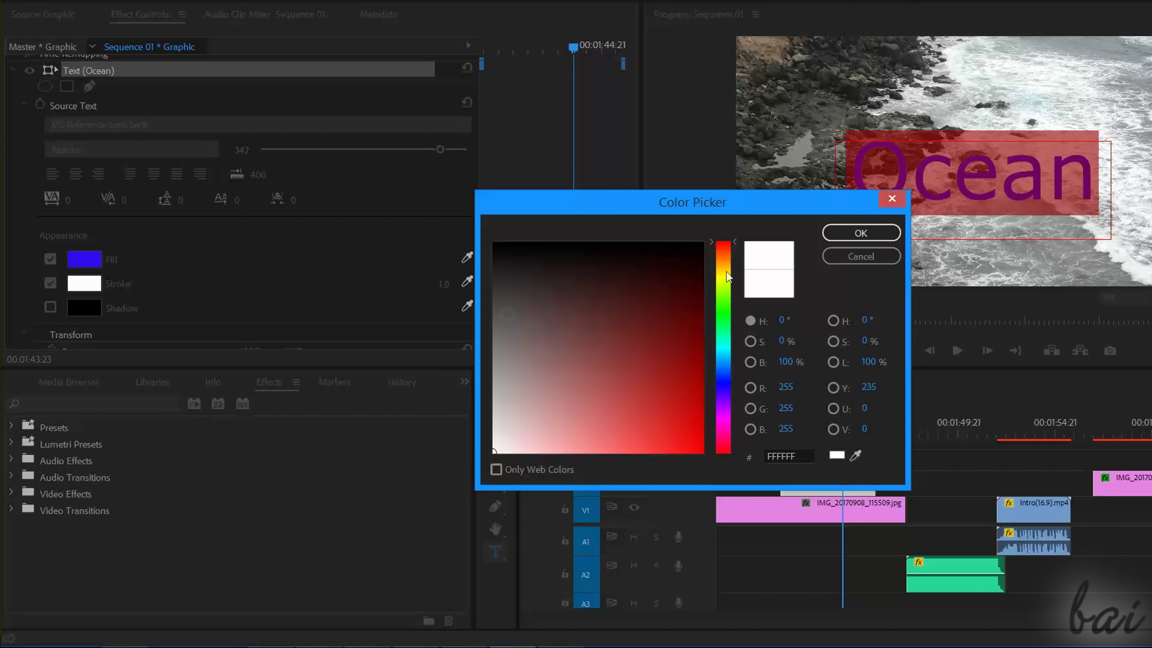
click(725, 278)
click(701, 245)
click(861, 232)
scroll(454, 243, down, 1)
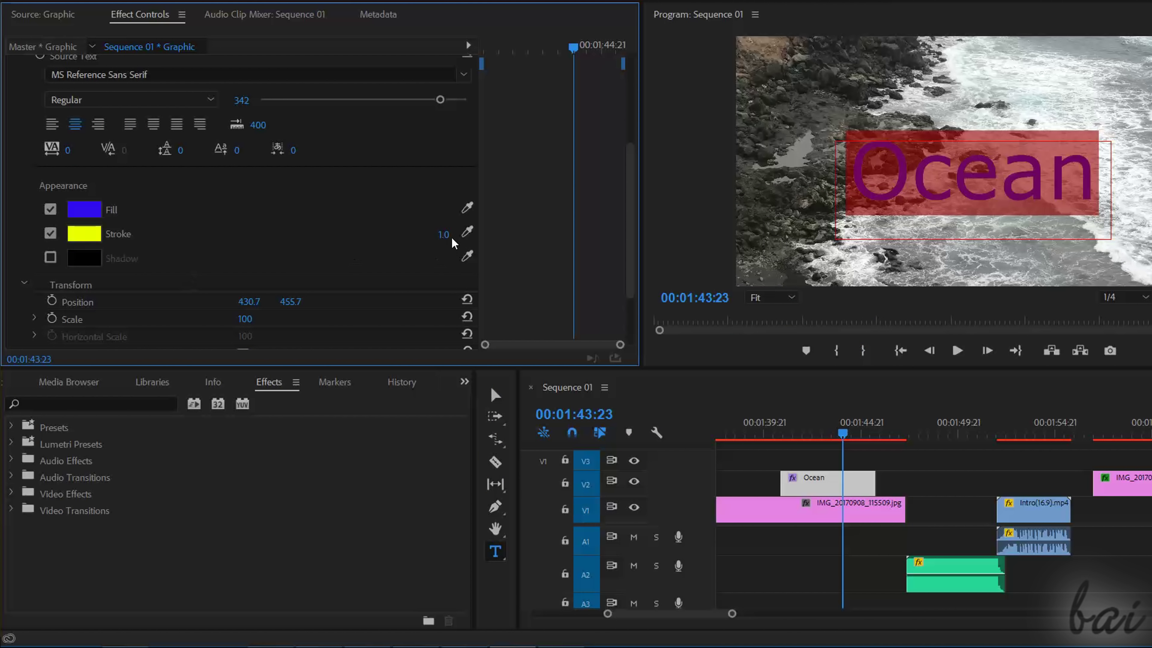
mouse_move(444, 235)
mouse_down()
mouse_move(484, 234)
mouse_move(410, 234)
mouse_up()
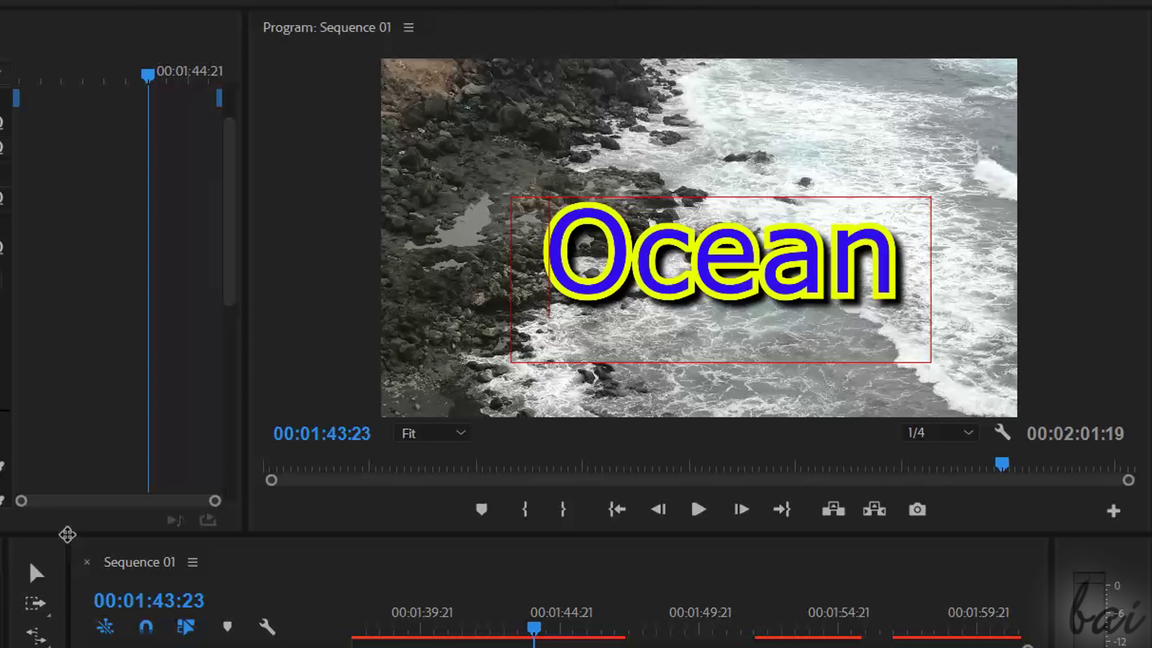
Step: Move the Ocean title up in the frame, resize it and rotate it about 15 degrees
click(36, 573)
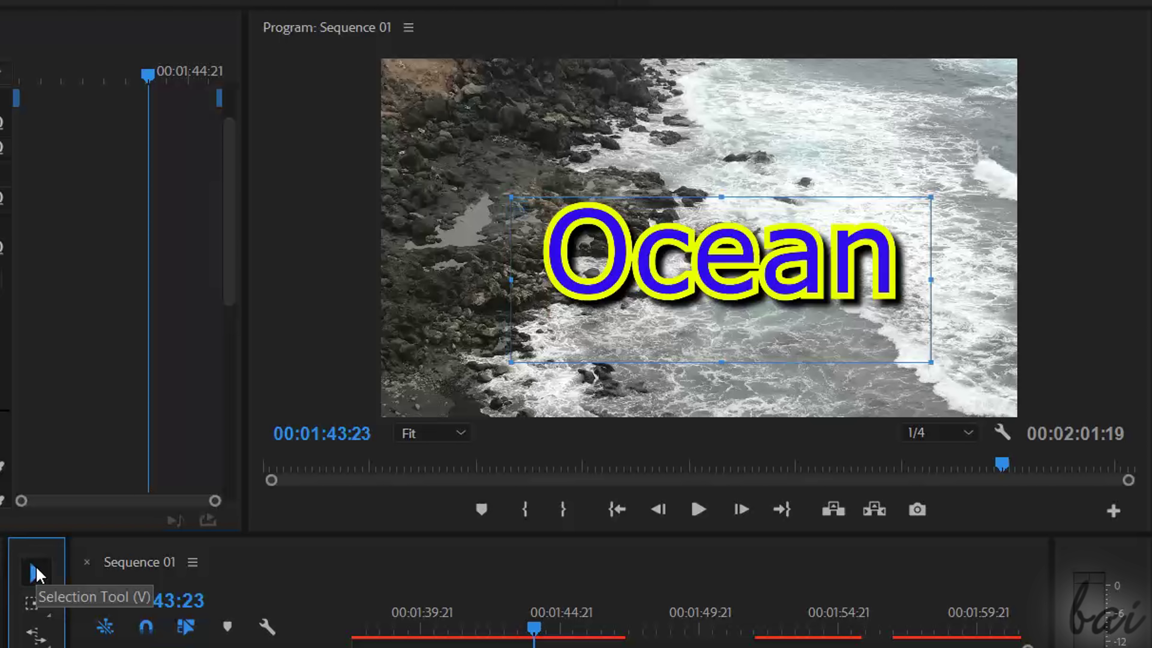
drag(631, 258, 608, 130)
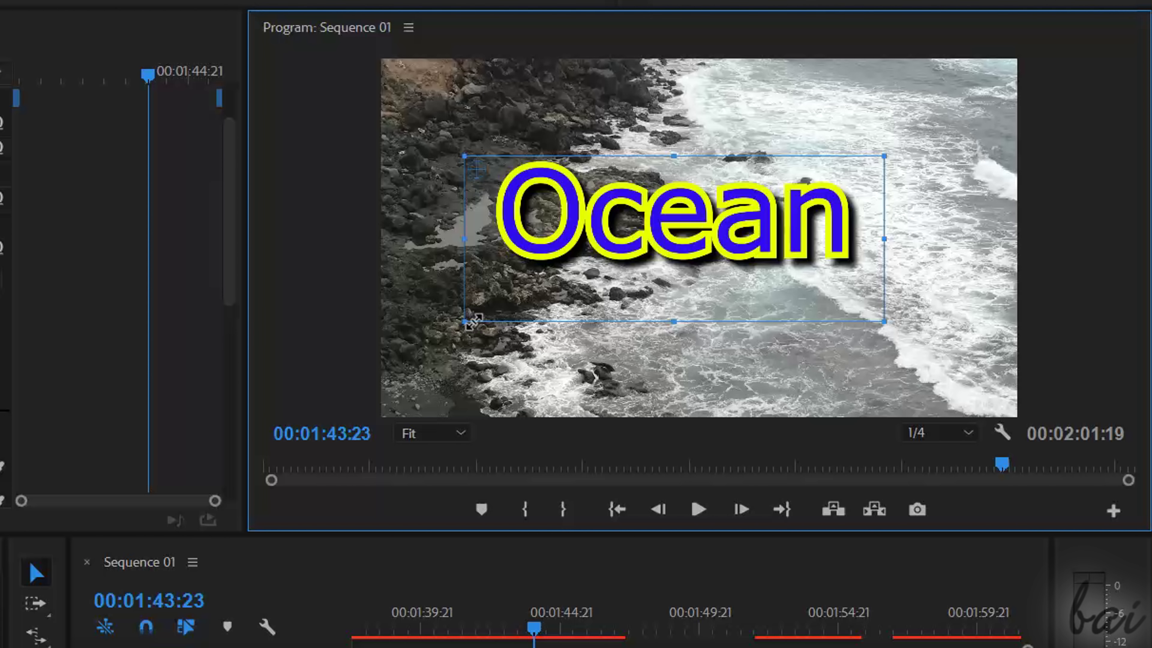
drag(477, 319, 456, 300)
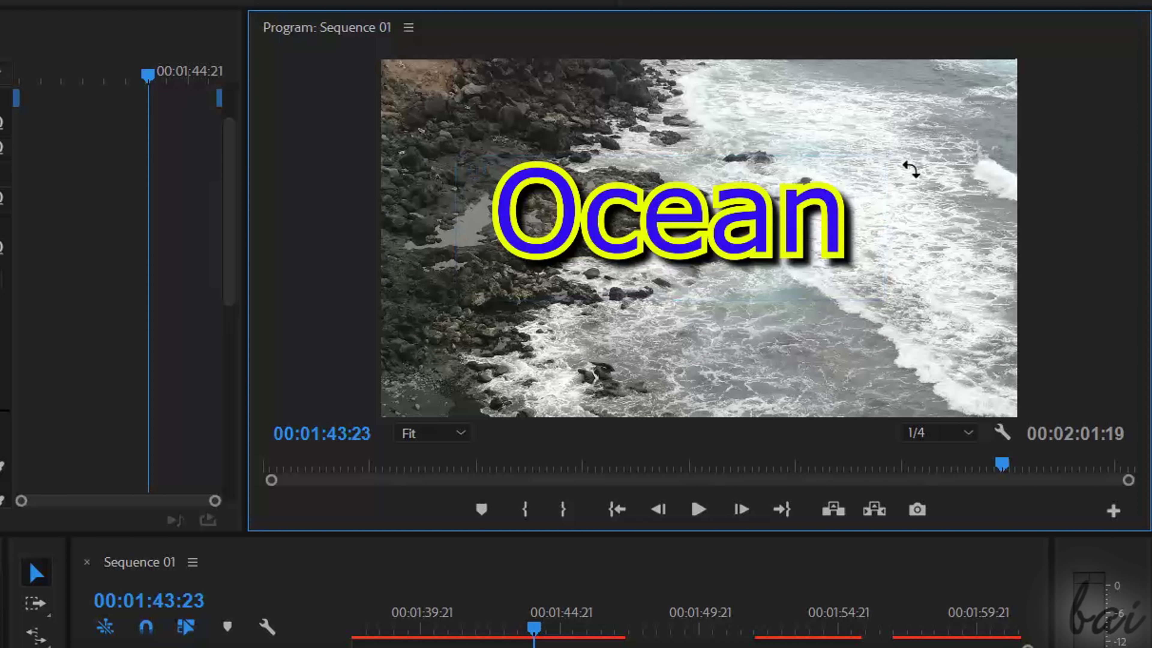
drag(897, 144, 900, 188)
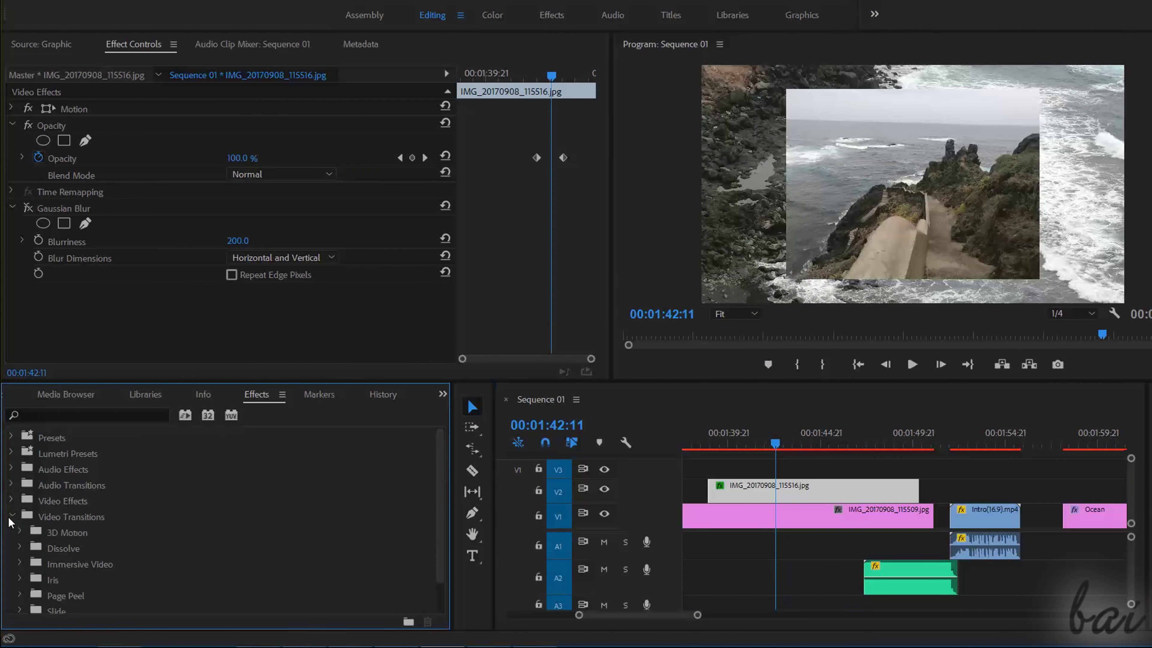
Step: Browse the Video Transitions list and preview the sequence playback
scroll(115, 519, down, 2)
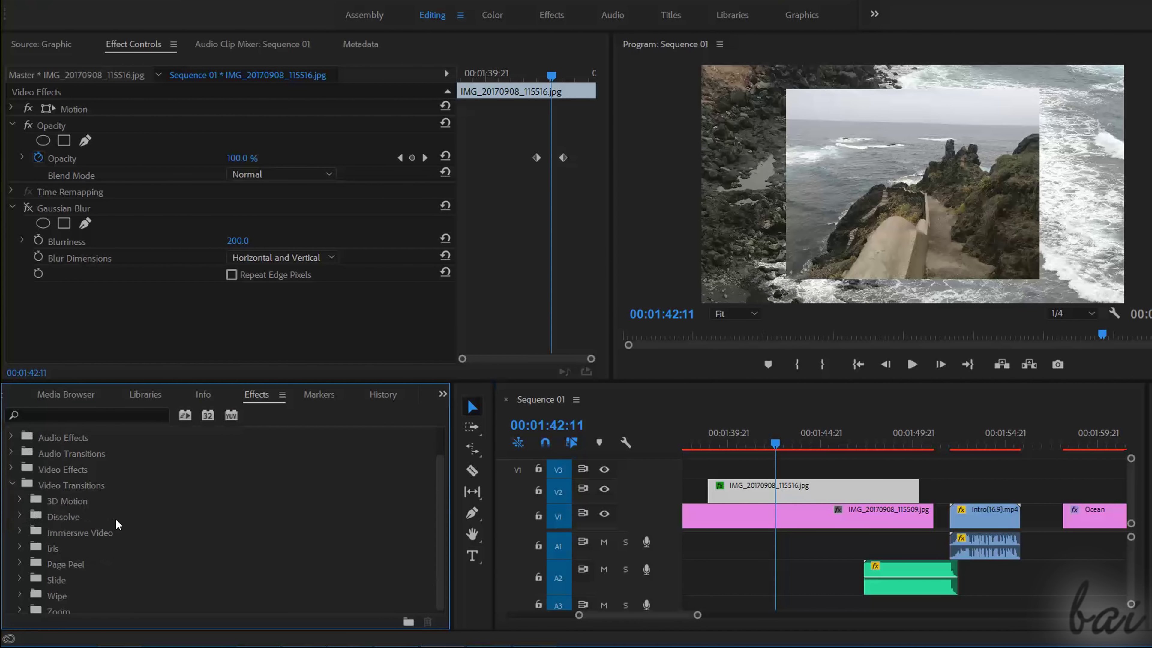
click(20, 514)
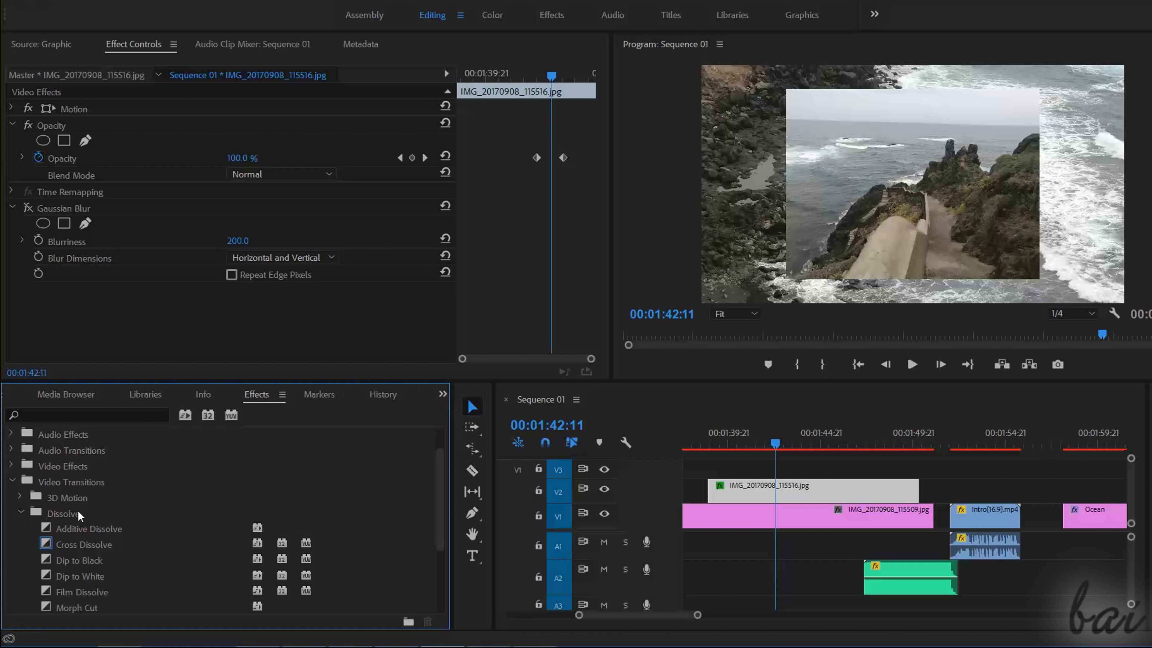
scroll(130, 515, down, 1)
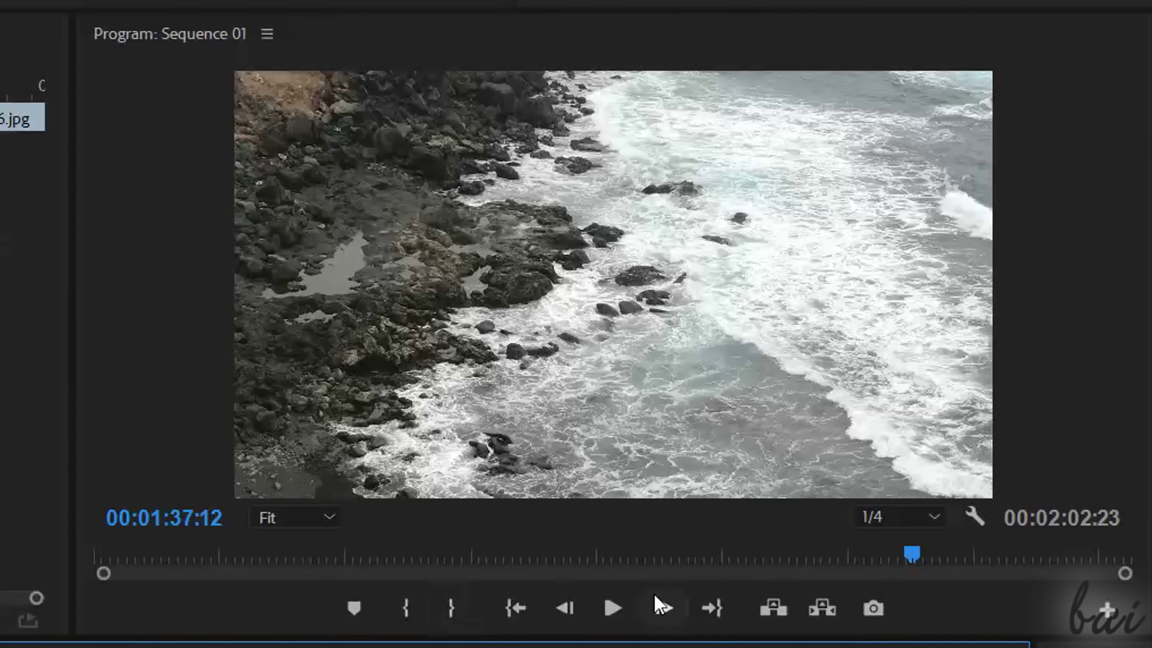
click(617, 614)
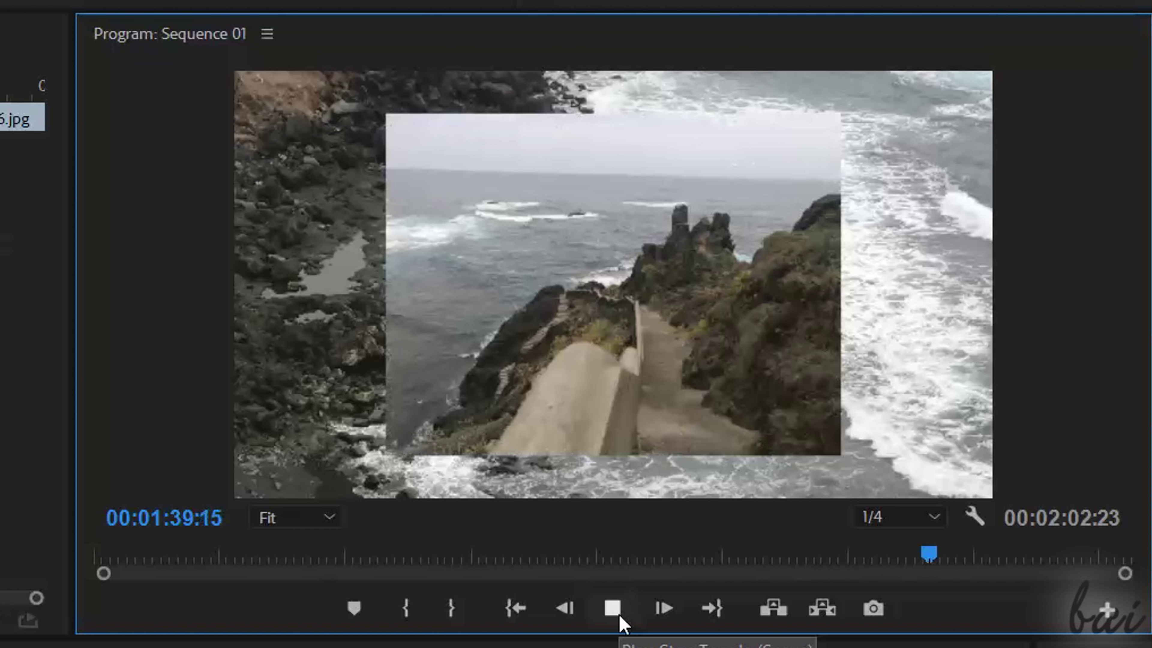
click(612, 609)
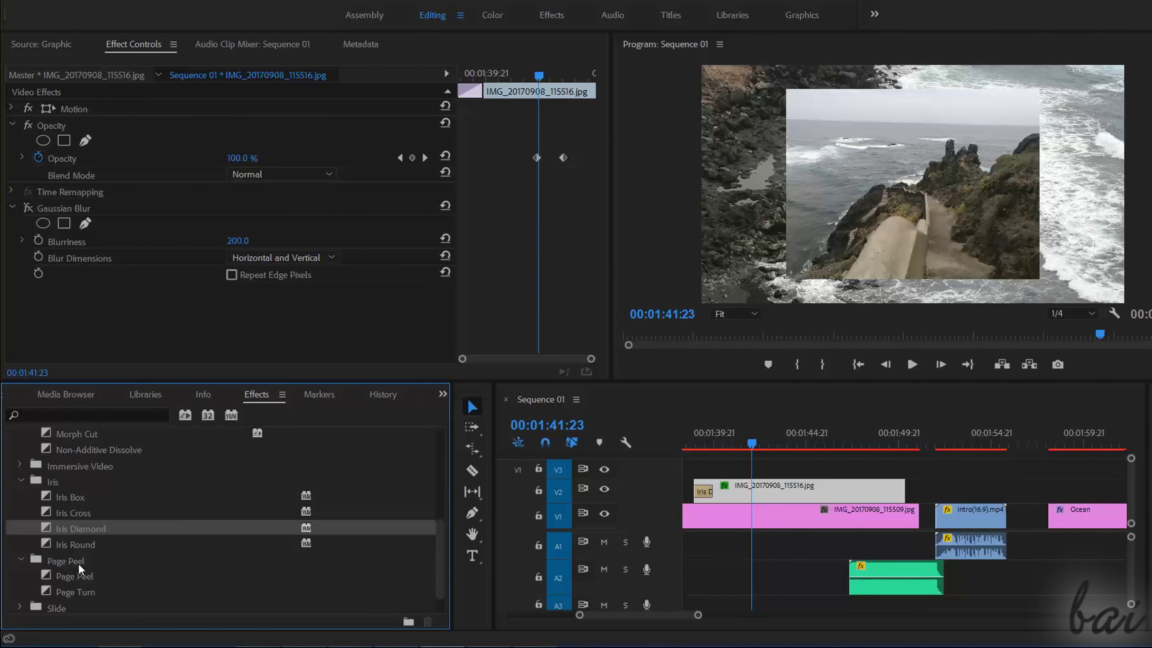
Step: Apply Page Peel to the V2 image's end and Venetian Blinds between the V1 images, previewing each
click(105, 583)
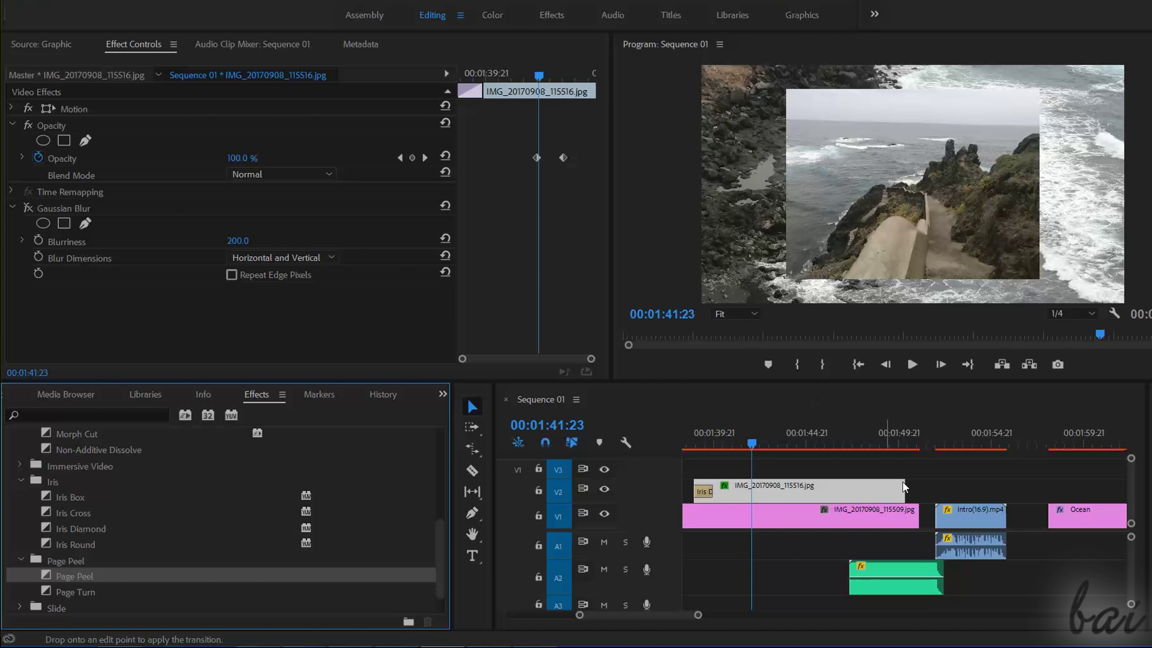
drag(900, 491, 901, 490)
click(912, 364)
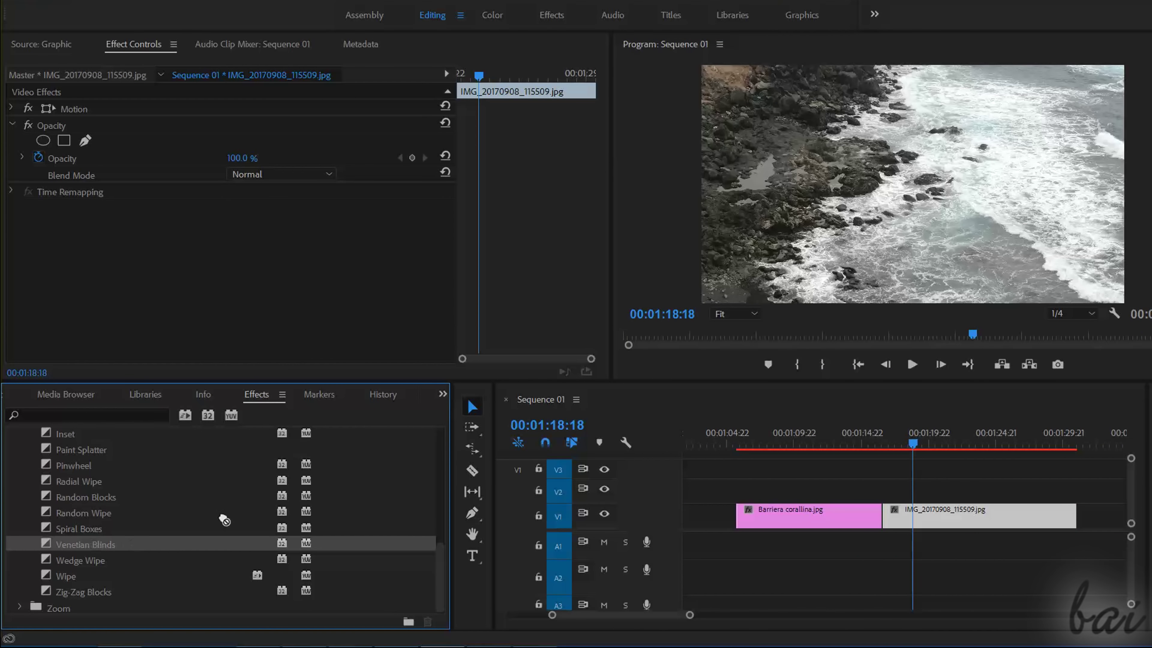
drag(884, 522, 884, 522)
click(912, 365)
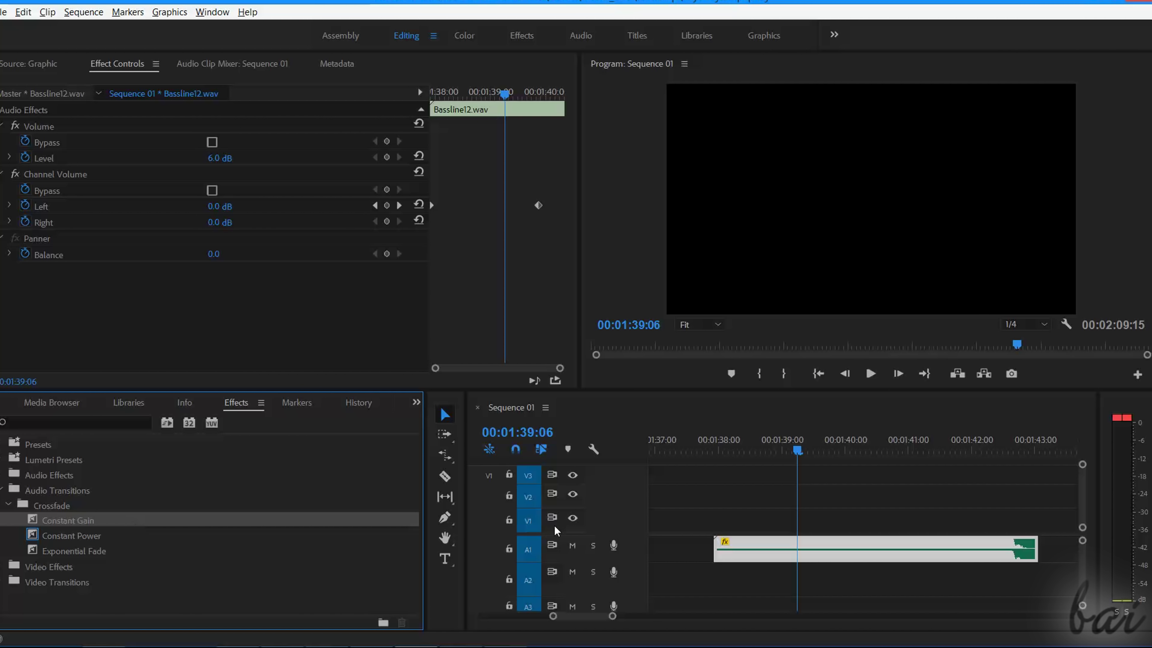
Step: Add a Constant Gain crossfade to Bassline12.wav's start, then set Venetian Blinds duration to 00:00:01:01
drag(322, 494, 721, 547)
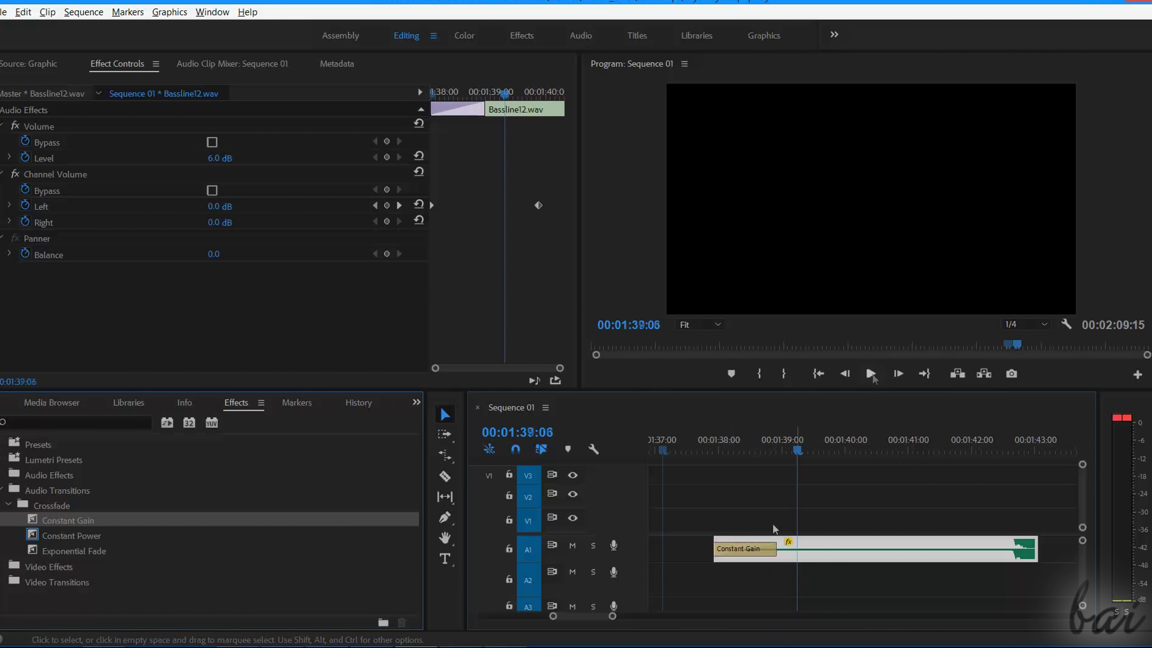
click(870, 373)
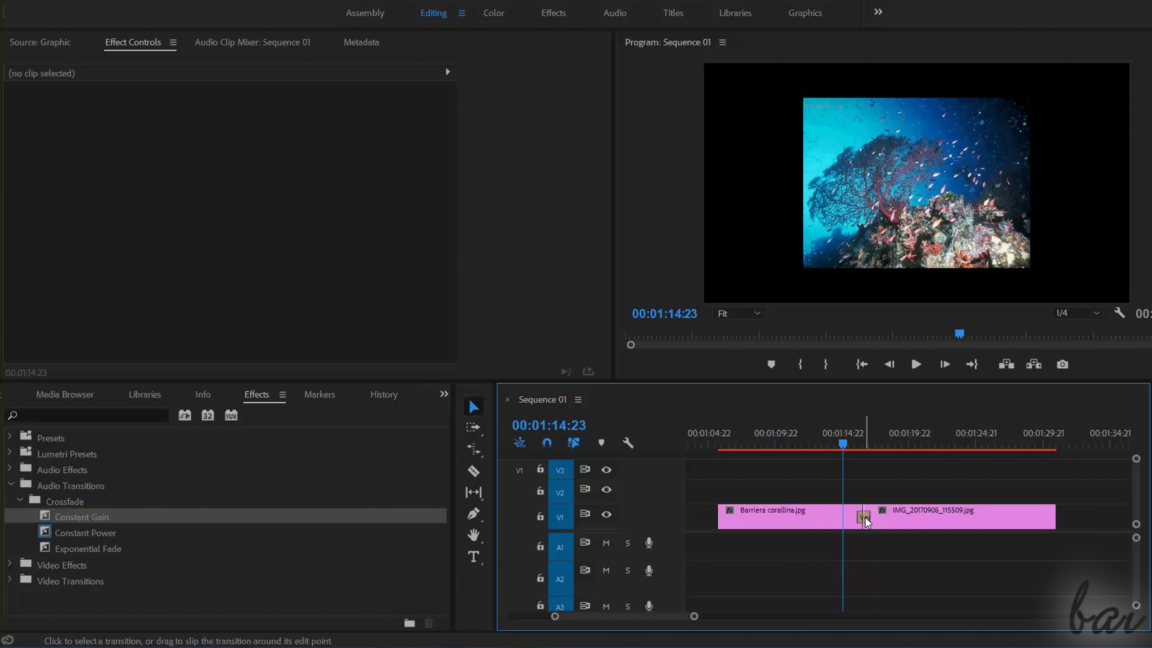
click(863, 519)
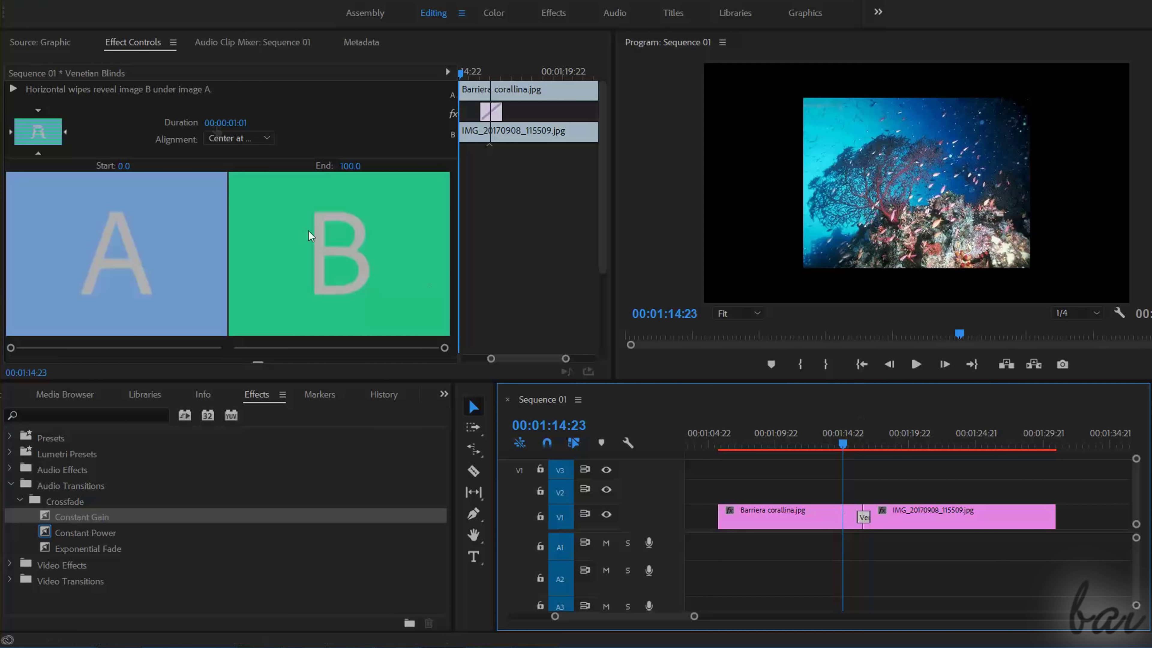
click(231, 123)
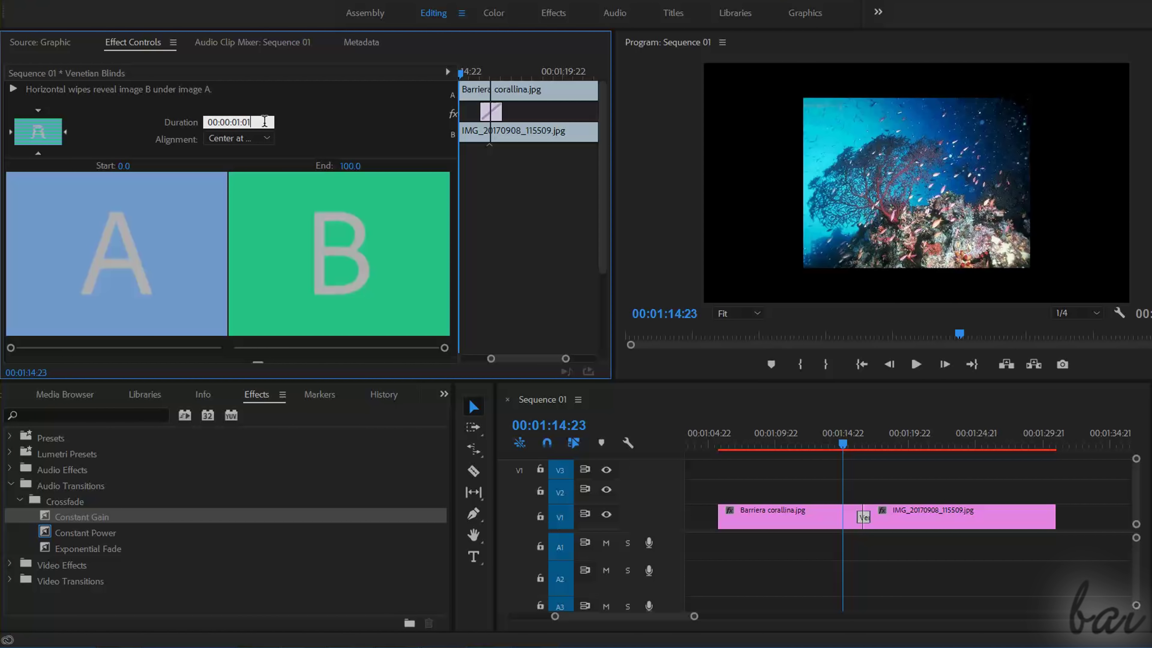
key(Return)
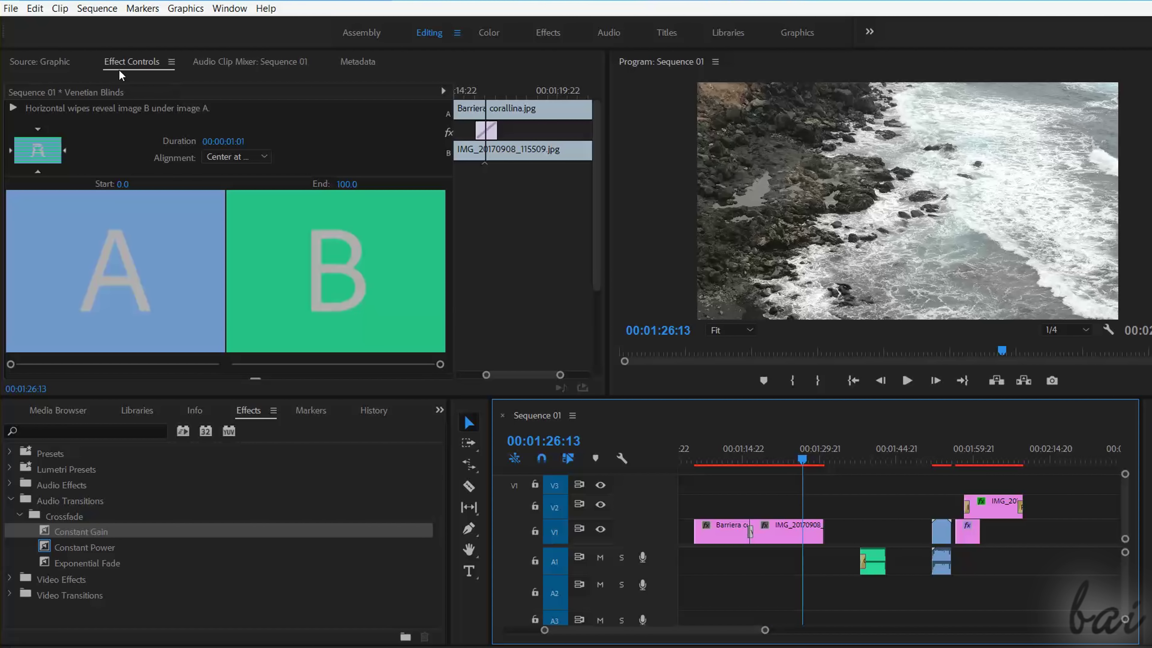
Step: Save the project to the Desktop as MyProject.prproj with the Adobe Premiere Pro Project file type
click(11, 8)
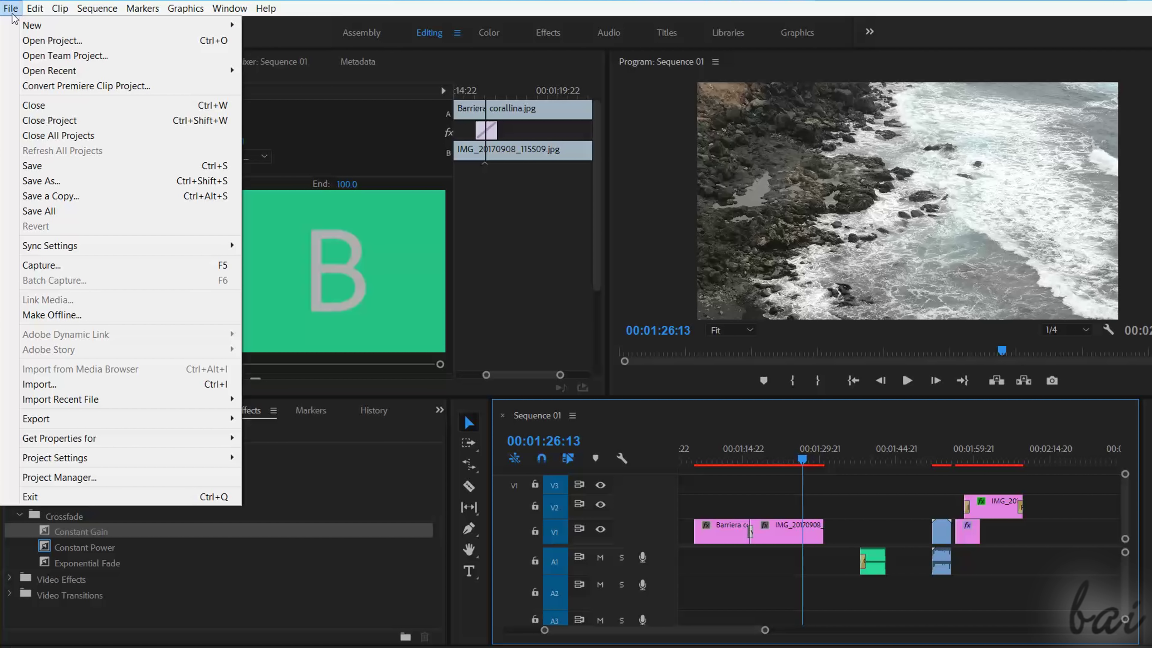
click(83, 181)
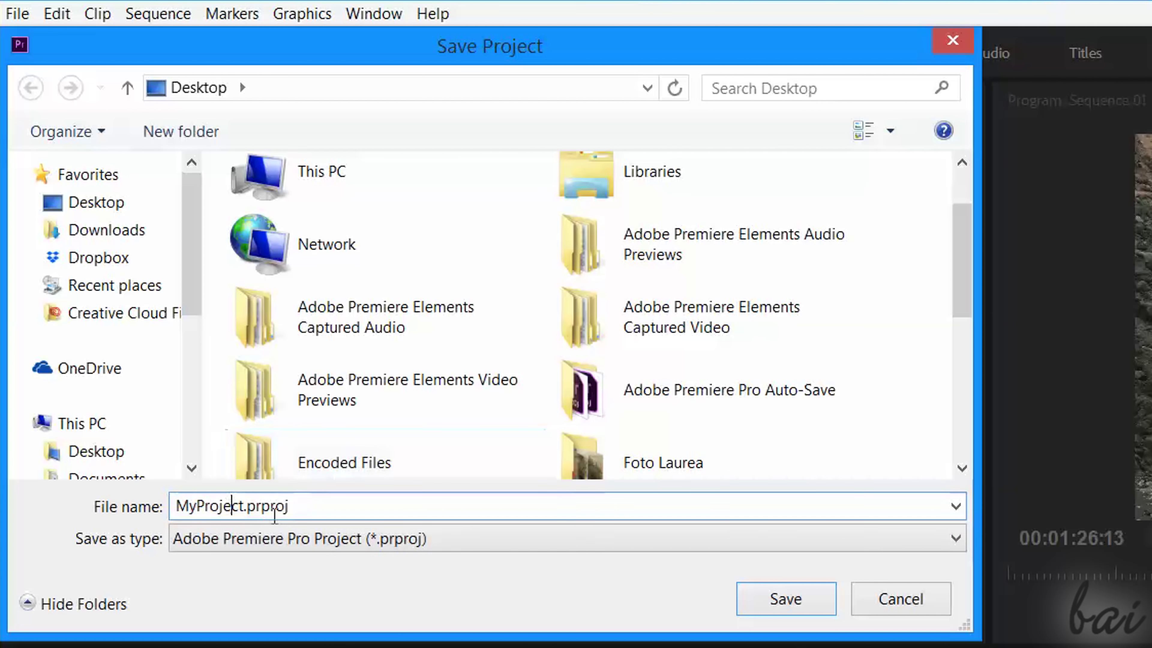
click(399, 540)
click(444, 550)
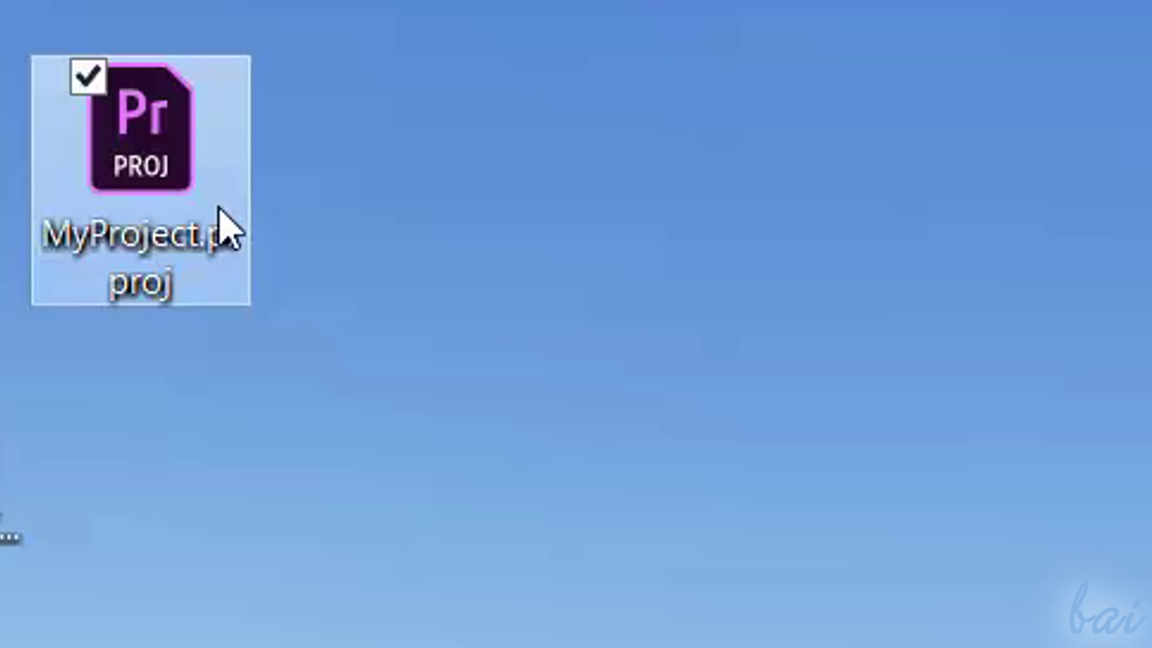
mouse_move(211, 142)
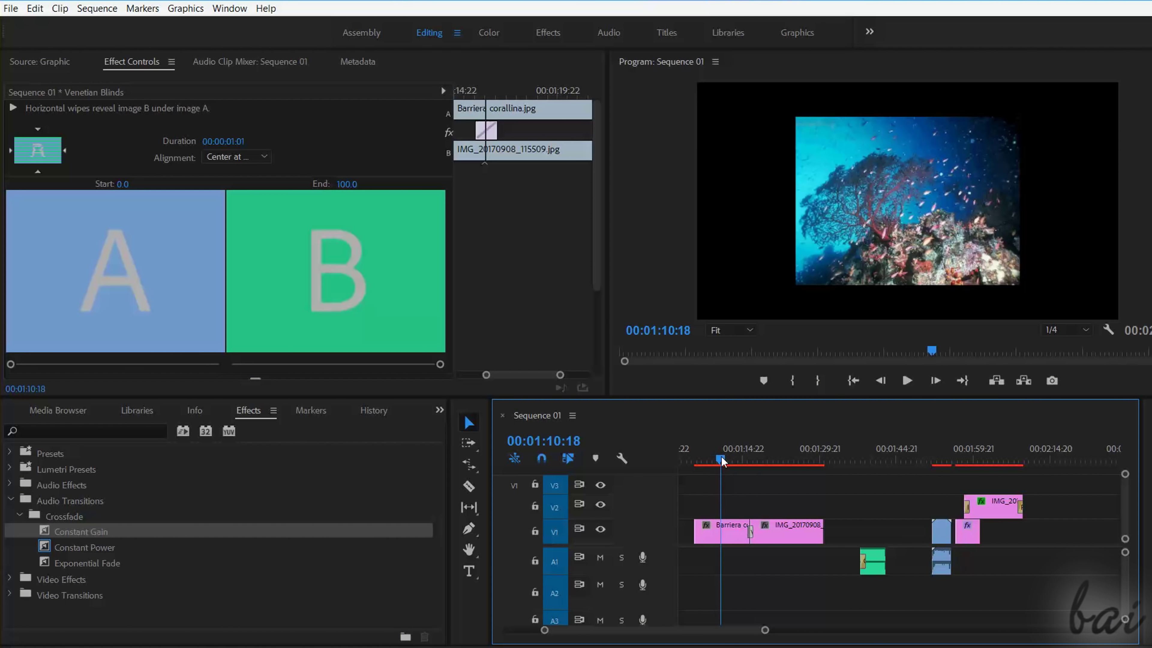
drag(722, 460, 988, 460)
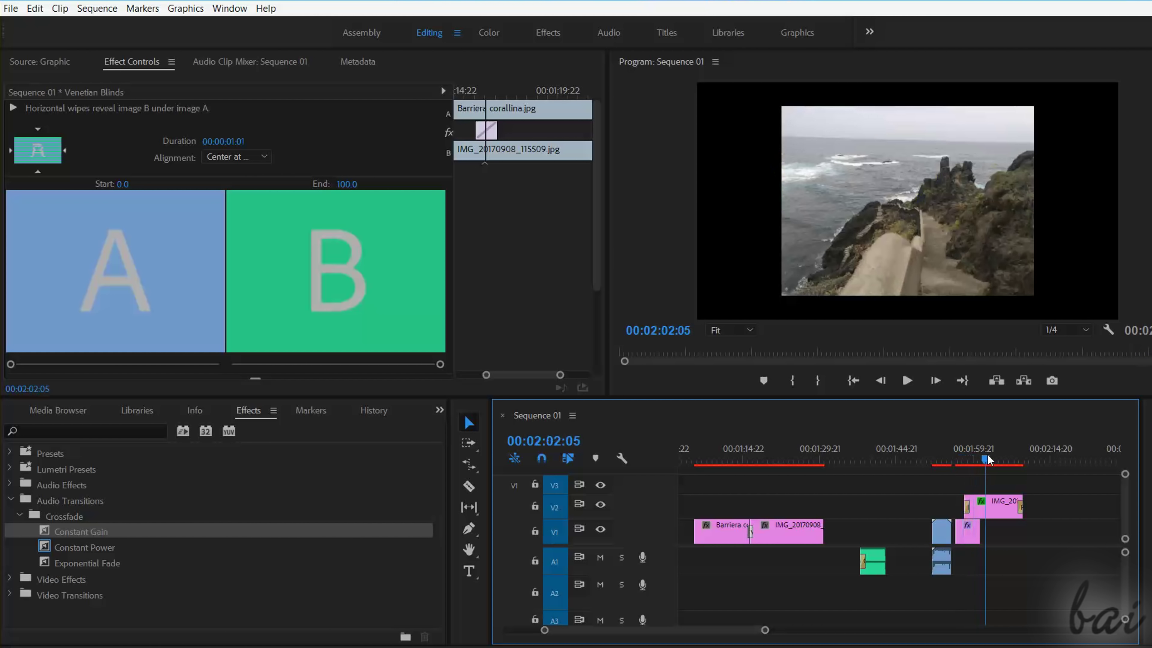
Step: Open the Export Settings for Sequence 01 and switch the preview to the Output view
click(1003, 352)
click(547, 416)
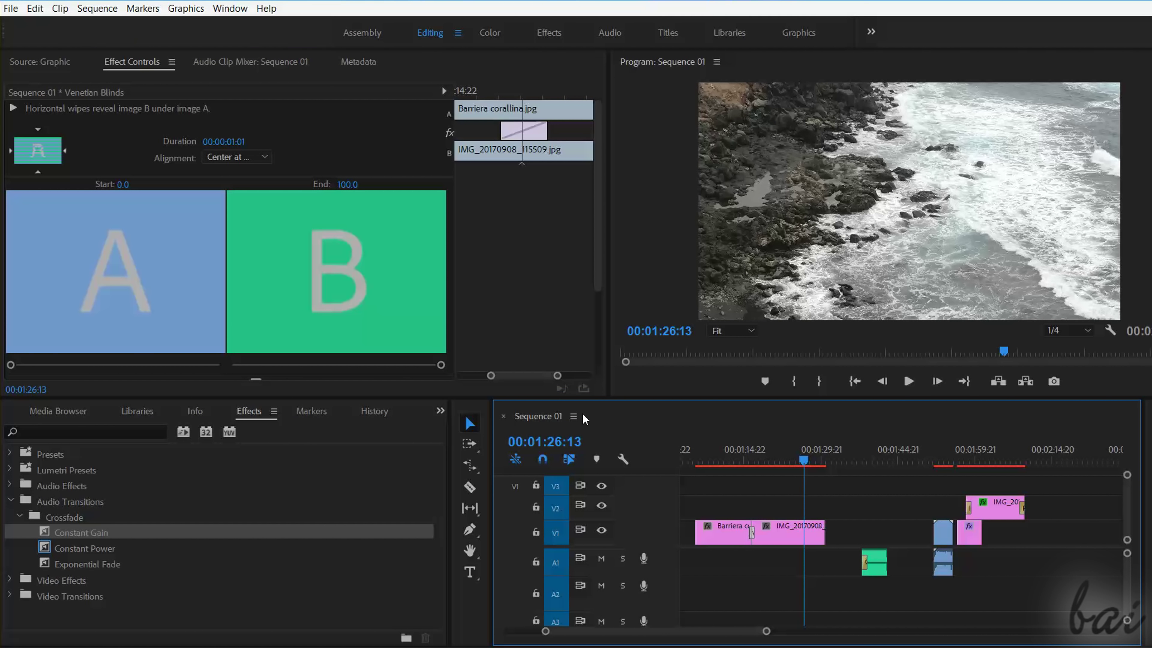
click(11, 8)
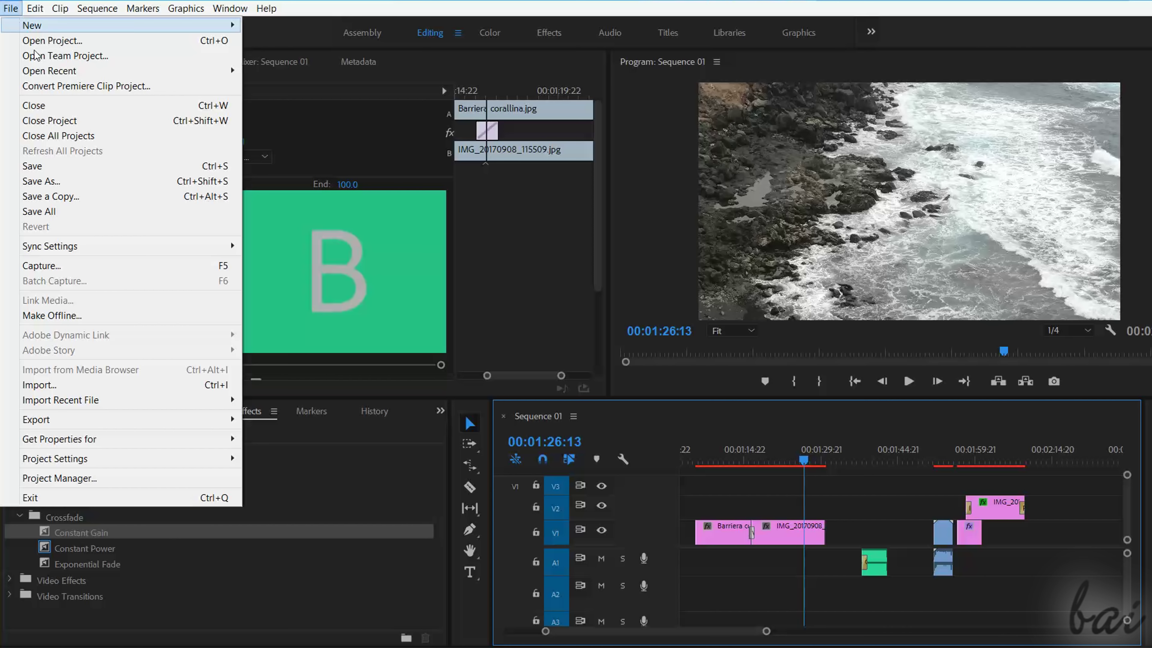
mouse_move(120, 430)
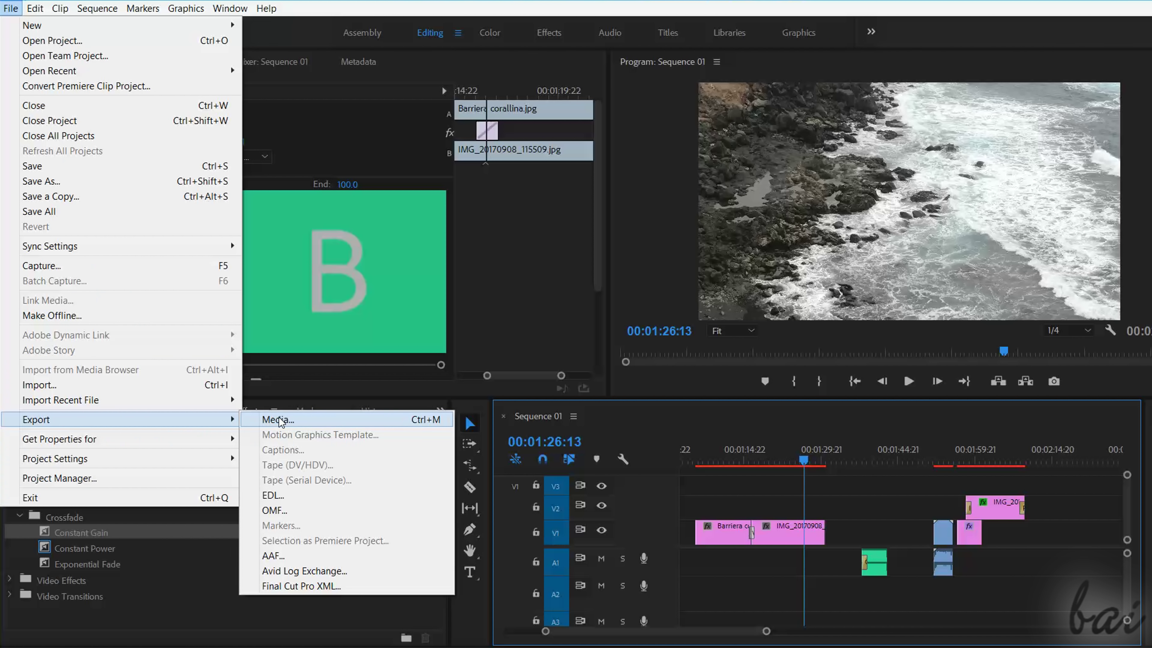
click(278, 420)
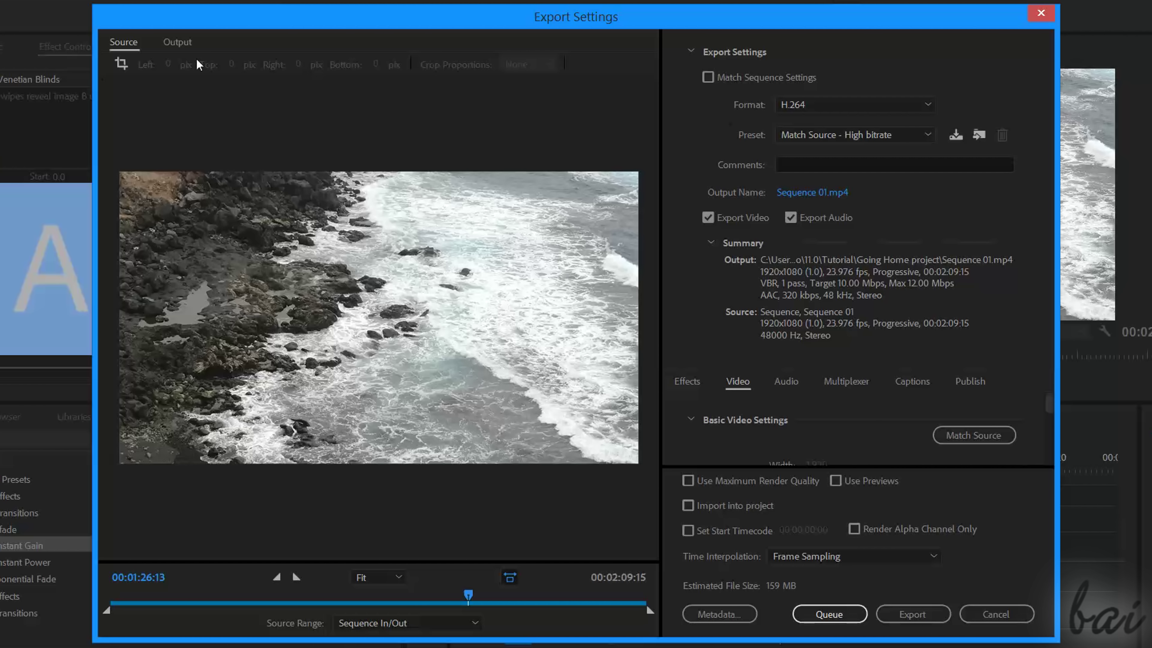
click(176, 44)
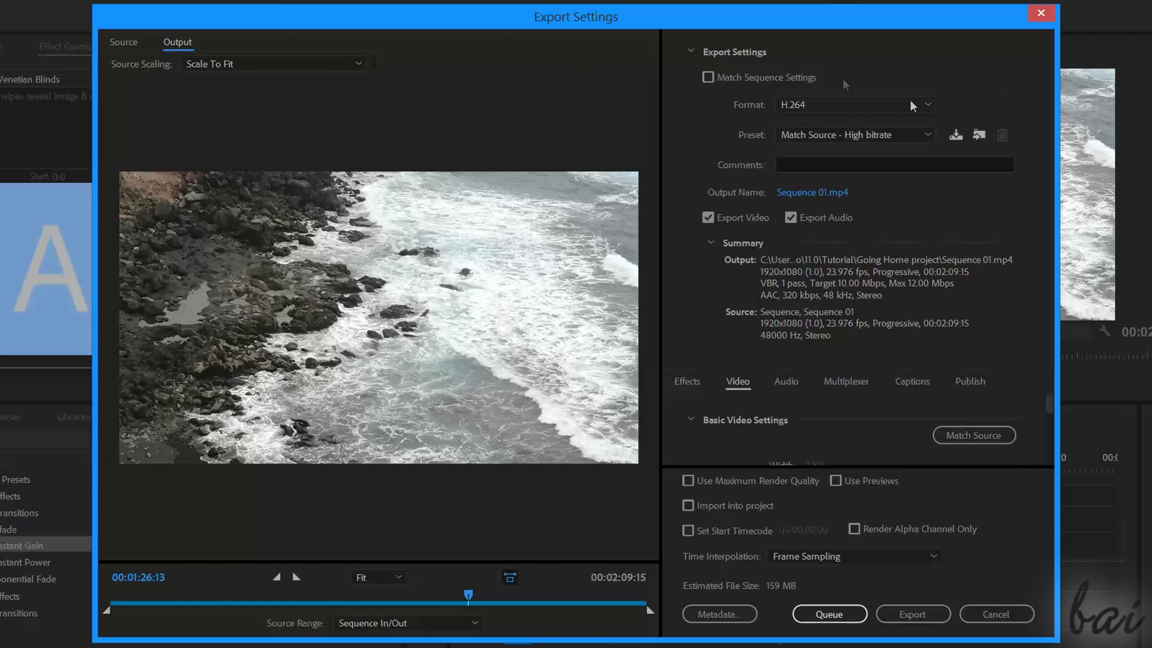
Step: Try MPEG2 Blu-ray, name the output file MySequence.mp4, then set the format back to H.264
click(921, 106)
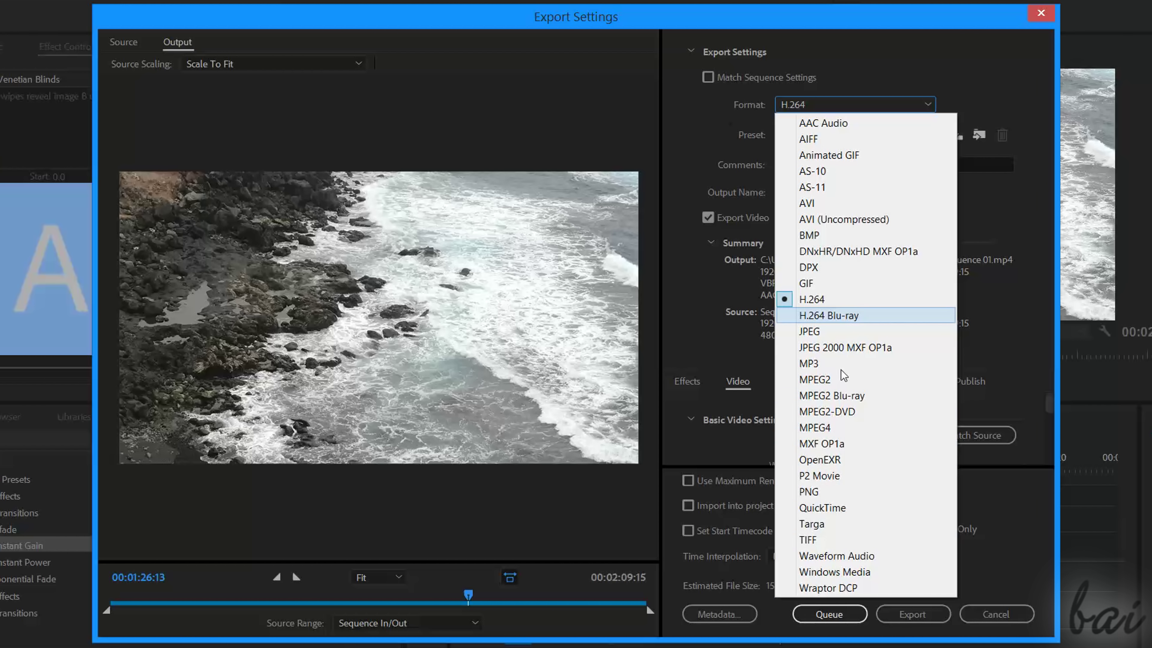
click(833, 395)
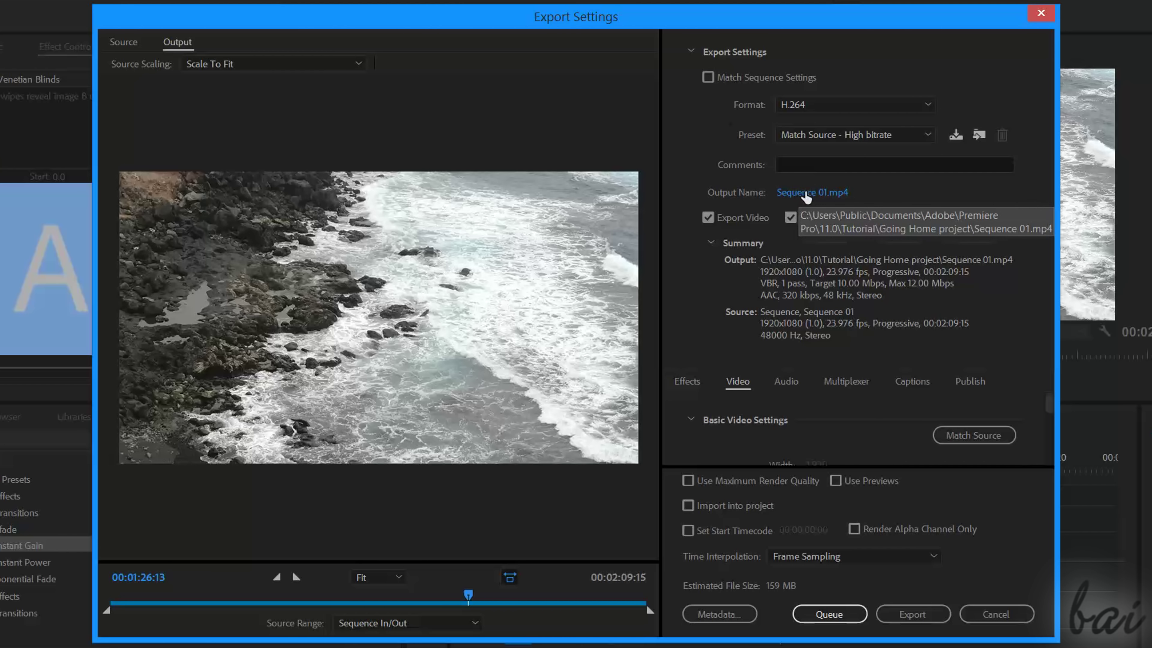
click(806, 193)
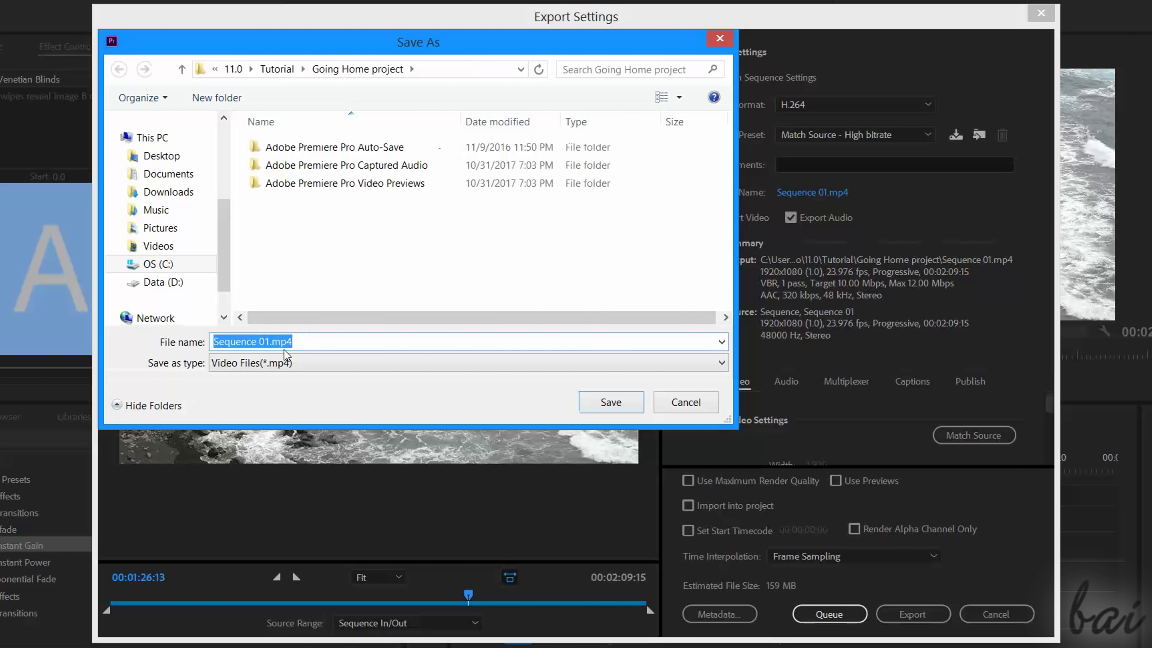
click(276, 345)
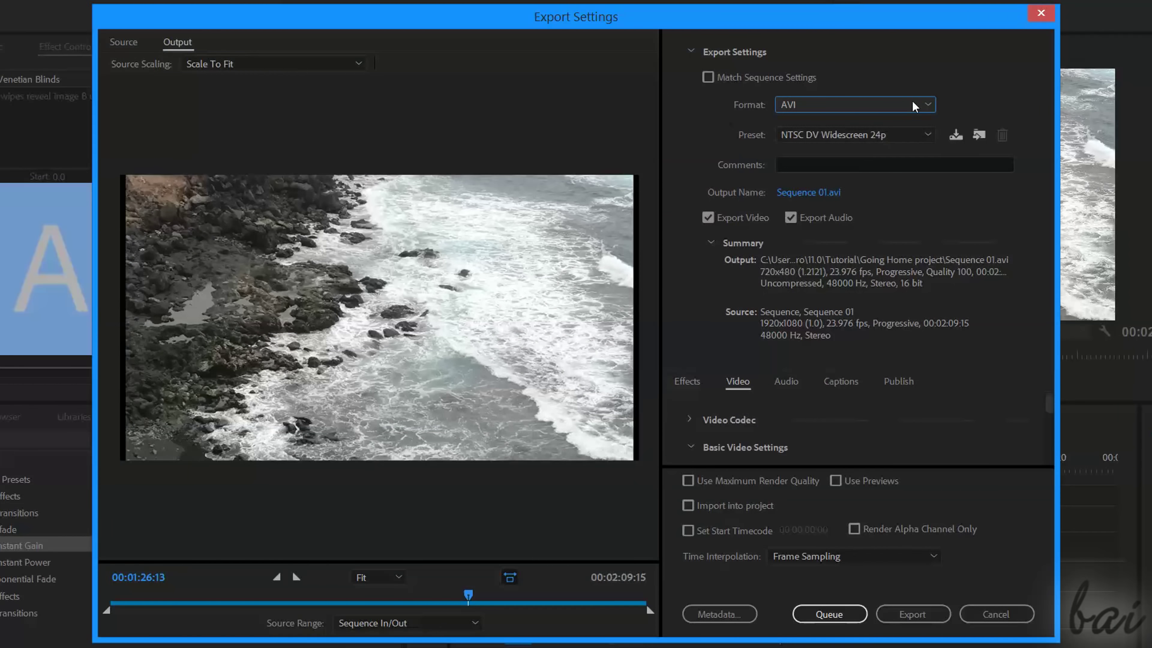
click(912, 106)
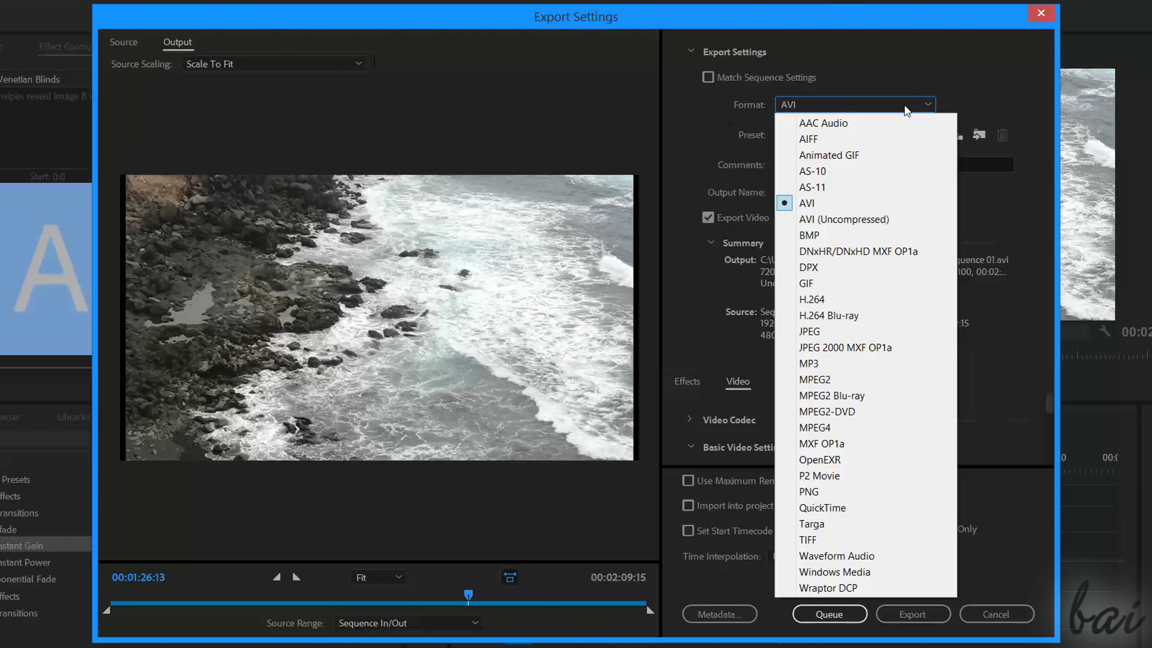
click(830, 302)
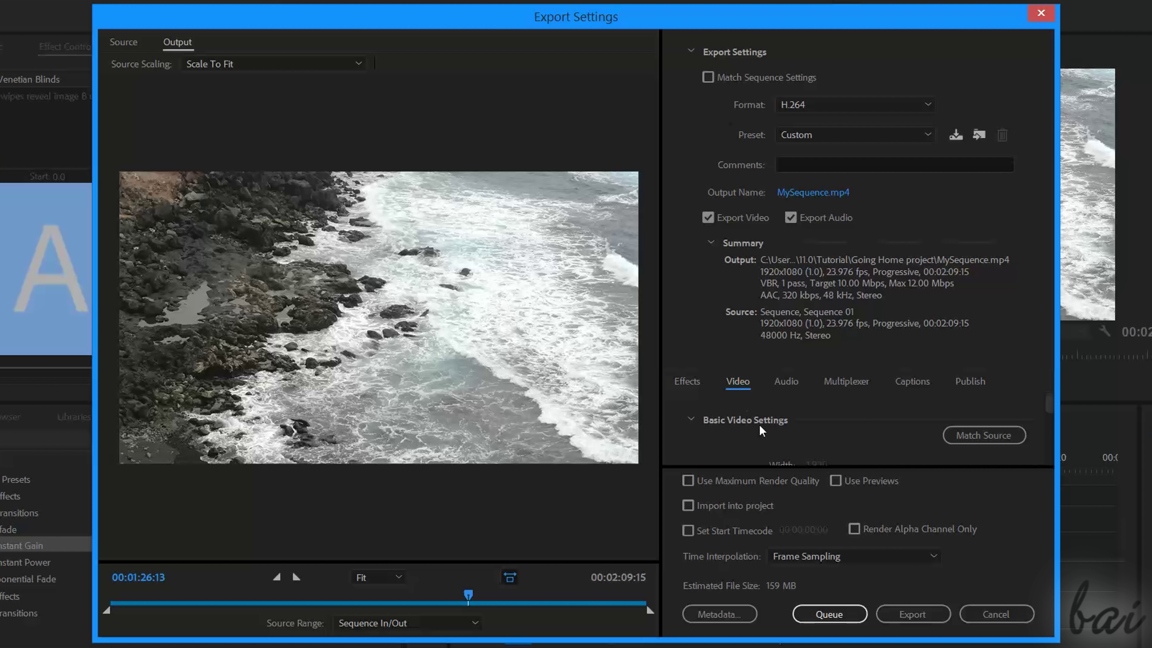
Step: Set the export frame rate to 50 and unlock and raise the output width to 1,942
scroll(761, 430, down, 2)
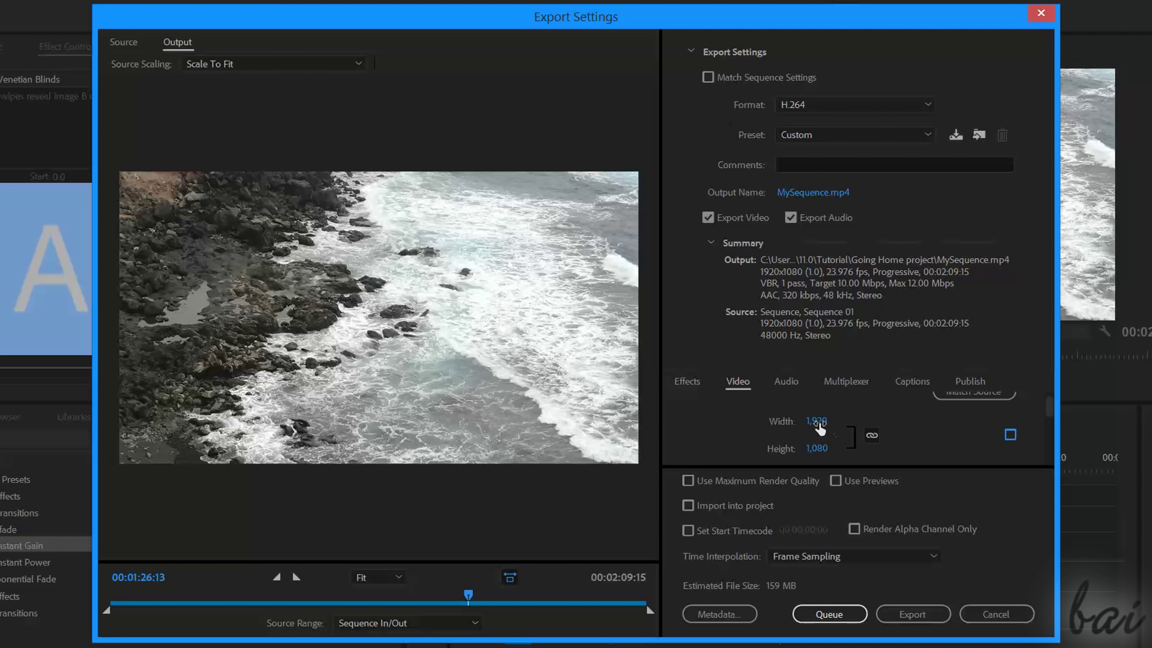
scroll(821, 429, down, 3)
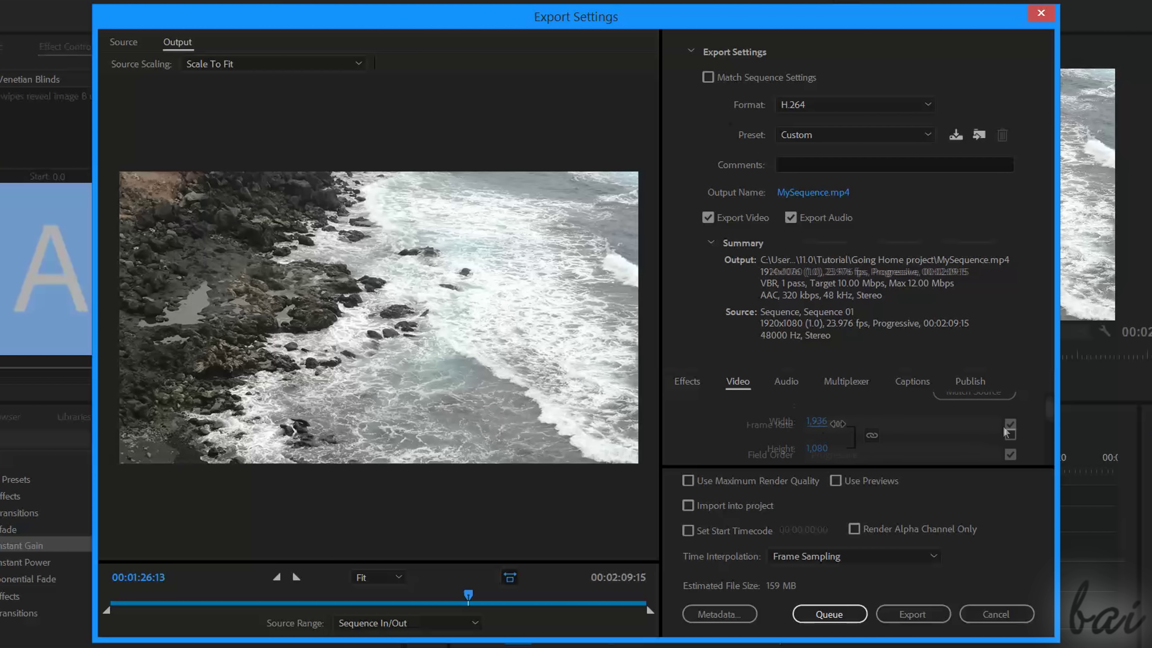
click(921, 426)
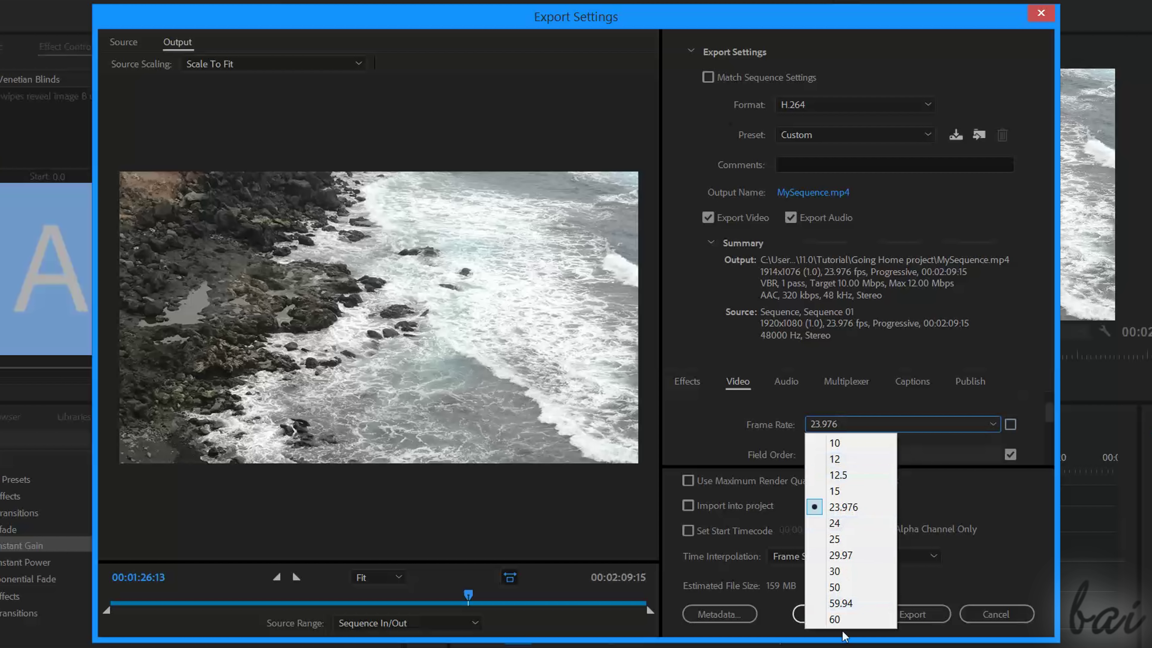
click(847, 587)
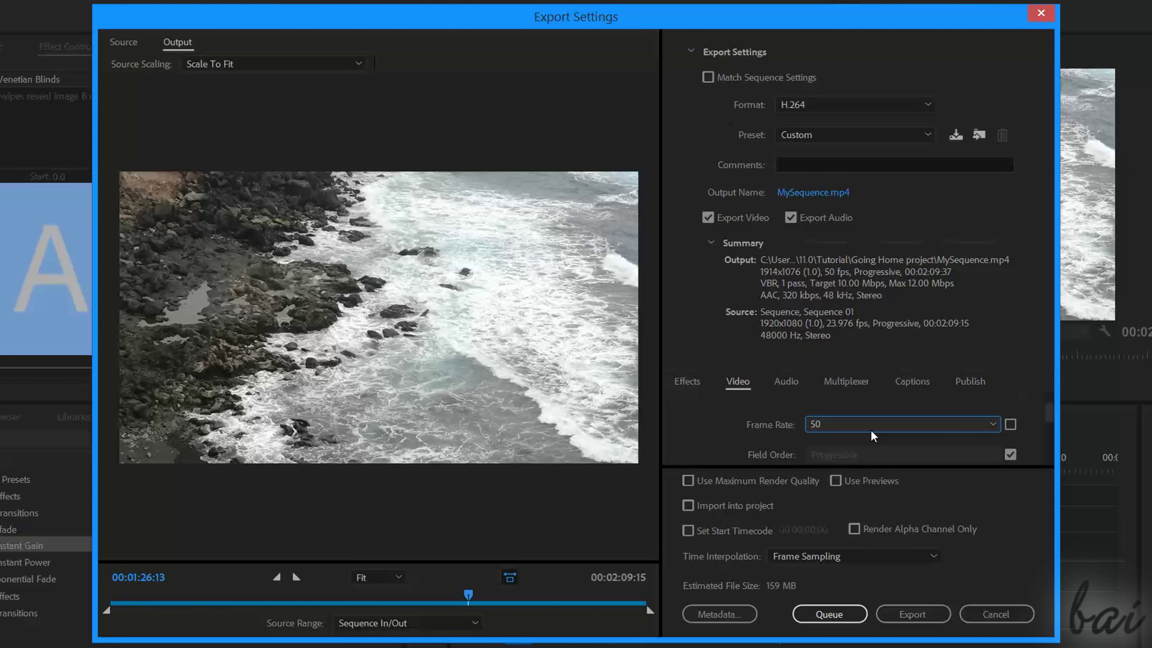
scroll(874, 436, up, 2)
scroll(889, 430, down, 1)
scroll(976, 449, up, 1)
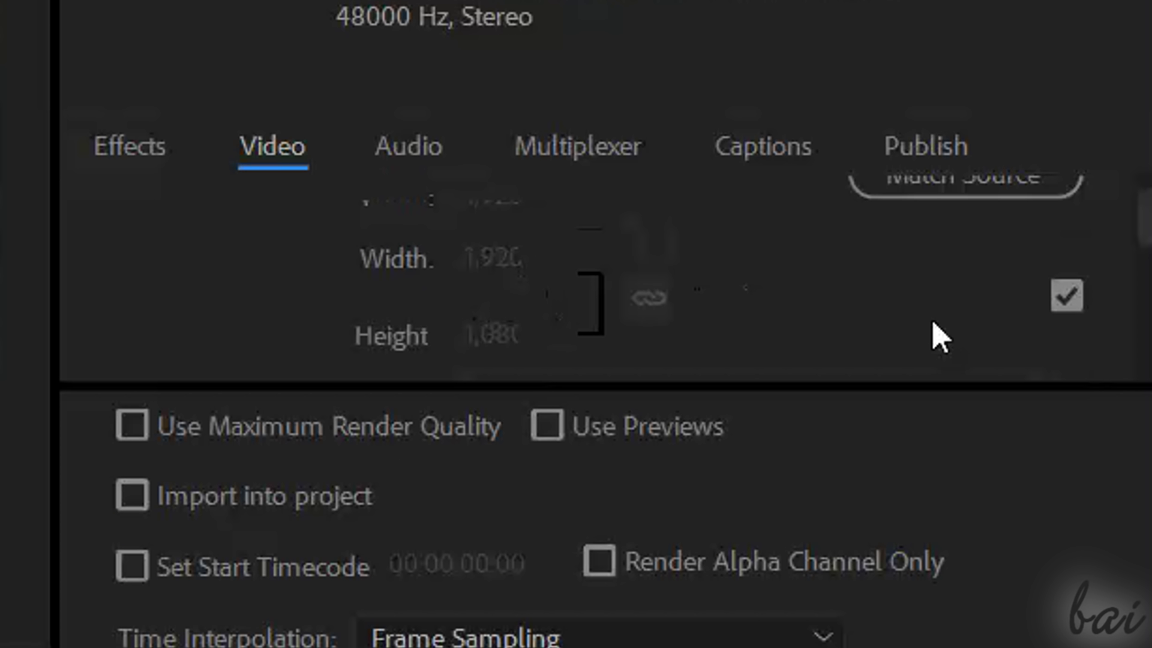
click(1067, 296)
click(495, 259)
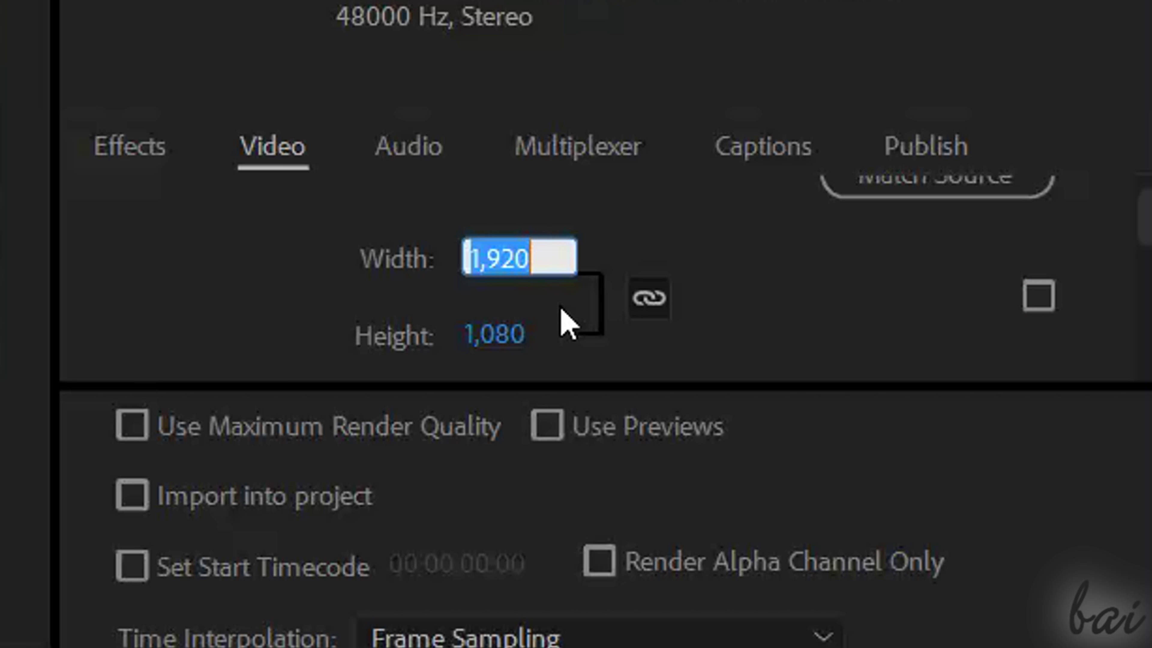
key(Return)
drag(517, 259, 571, 278)
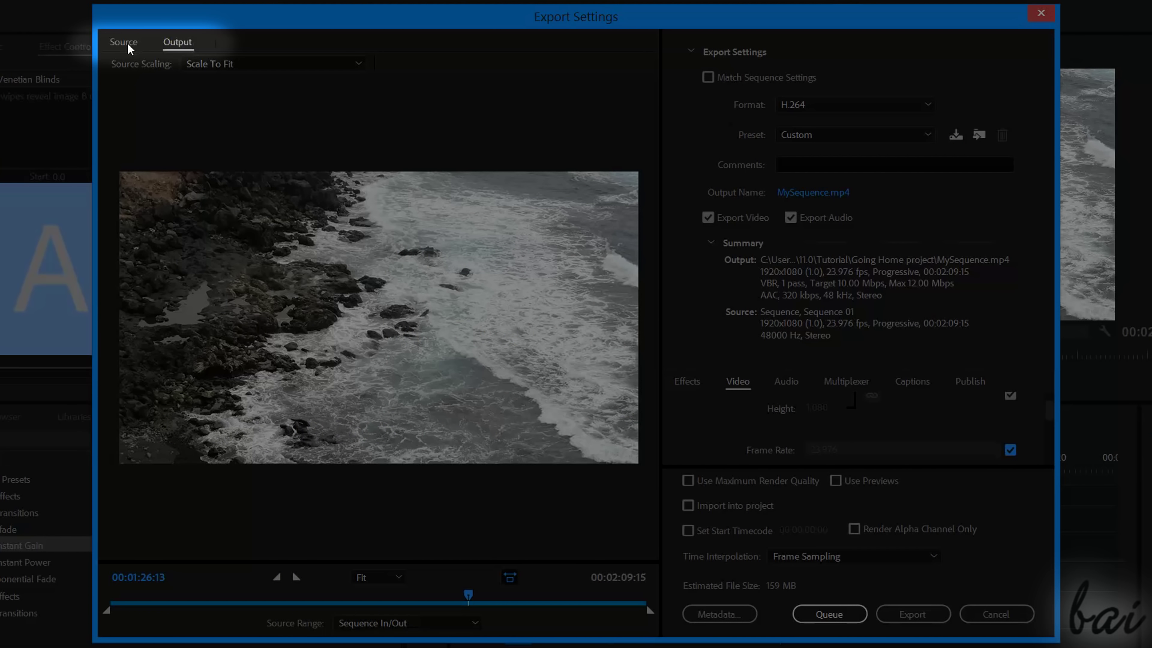
Step: Crop the export source by 412 px from the left and 97 px from the top
click(128, 43)
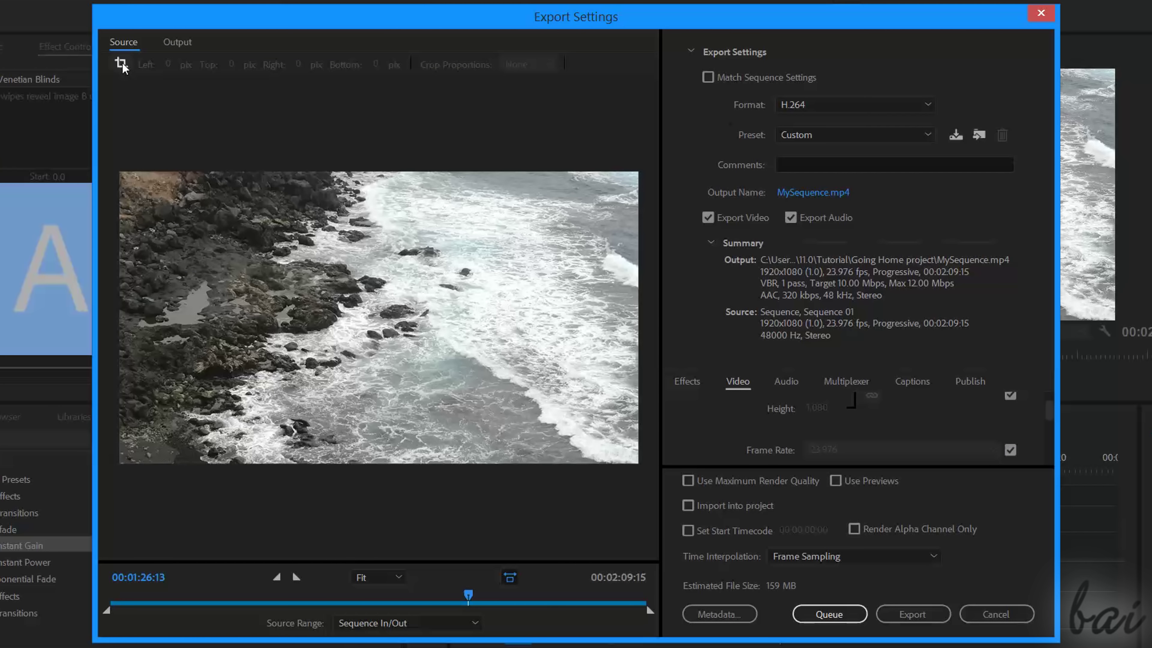
drag(118, 171, 229, 198)
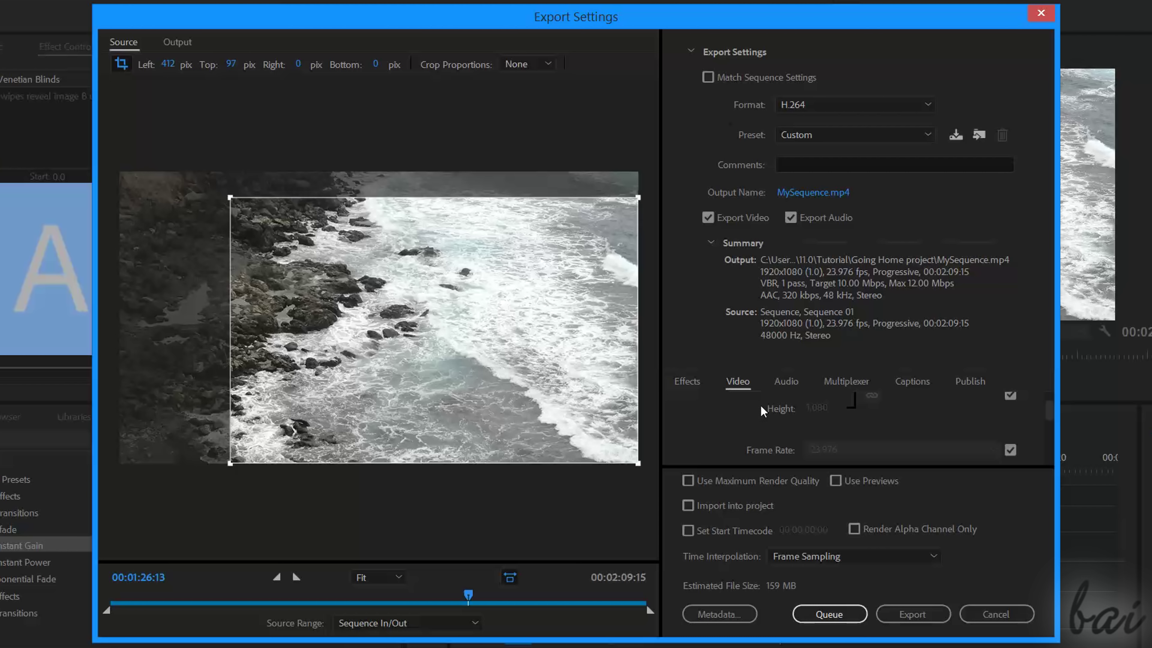
scroll(857, 443, up, 2)
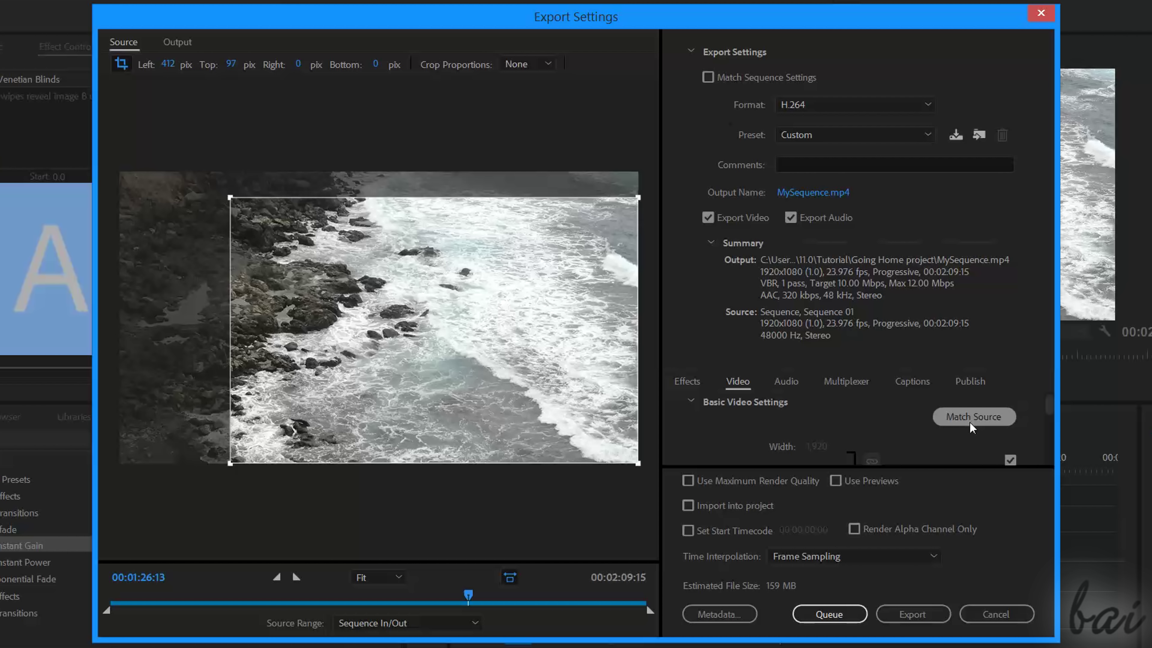
Step: Match the video settings to the source and trim the export range to 00:00:14:01, about 17 MB
click(978, 420)
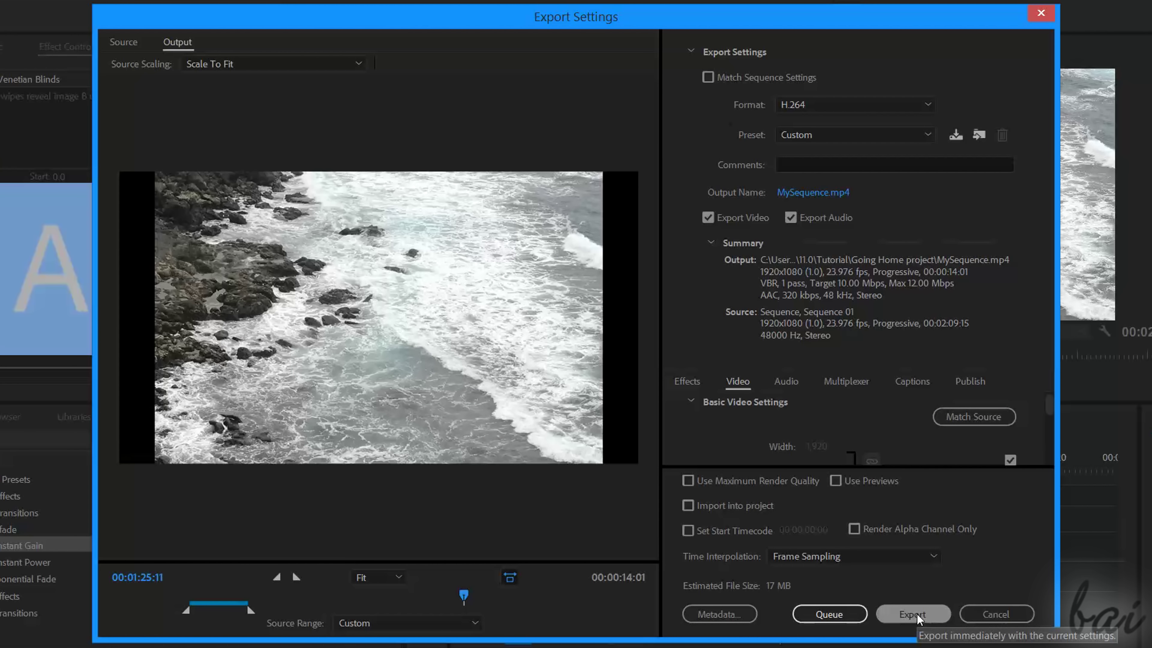
click(896, 614)
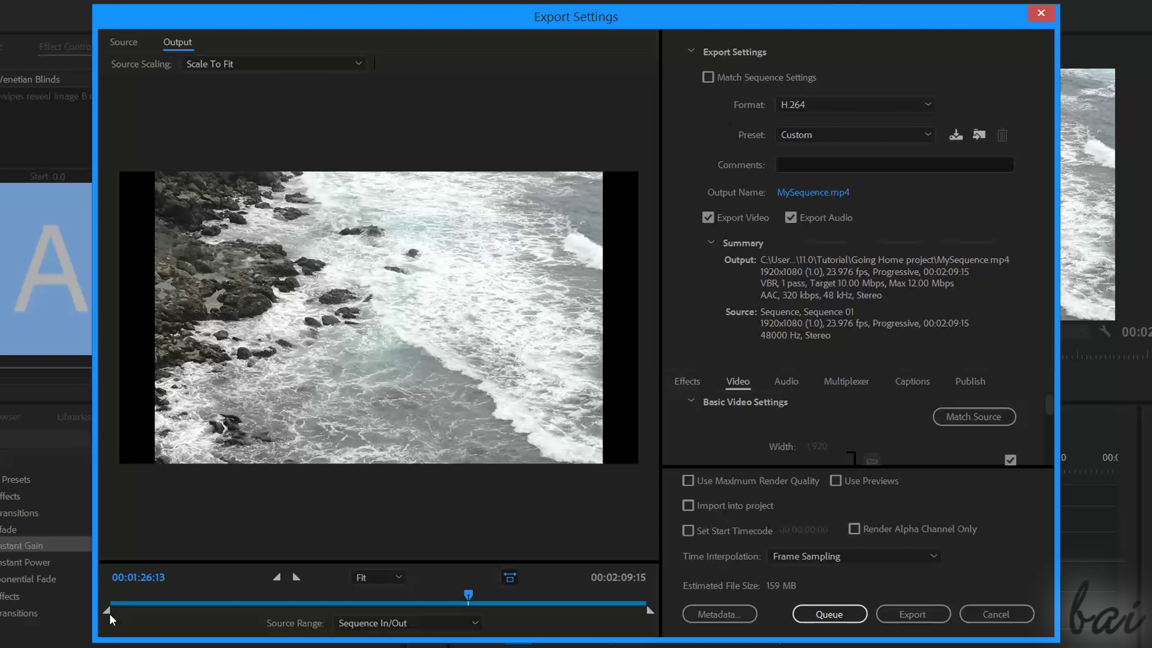
drag(110, 614, 186, 610)
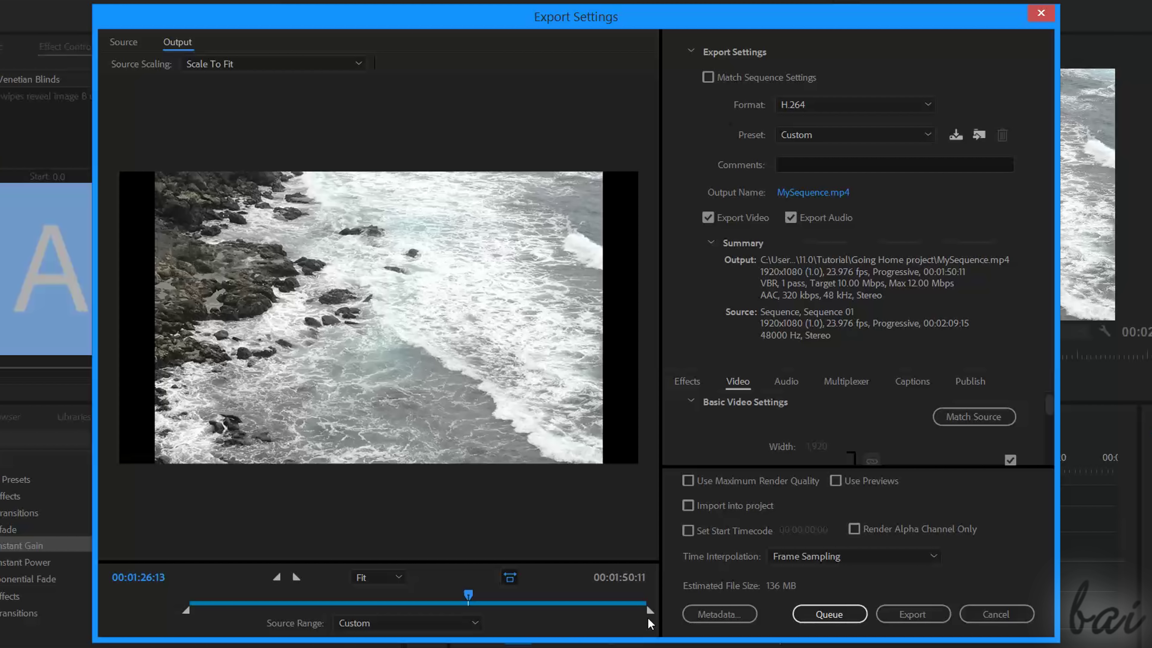
drag(650, 610, 538, 610)
drag(303, 605, 250, 612)
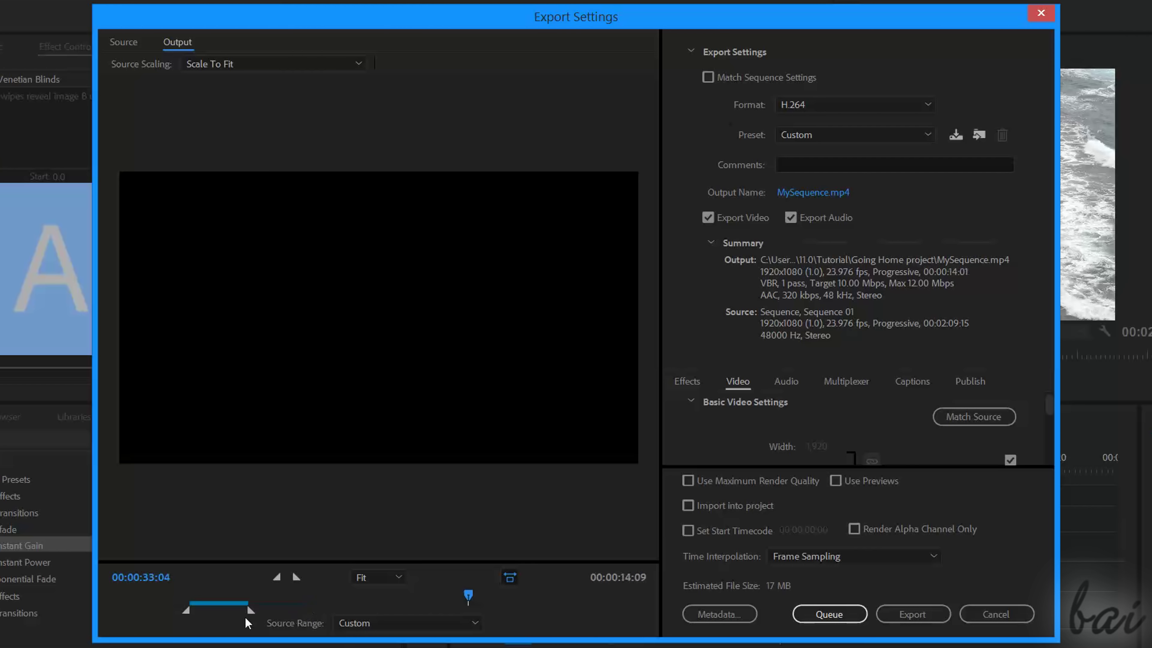
click(194, 598)
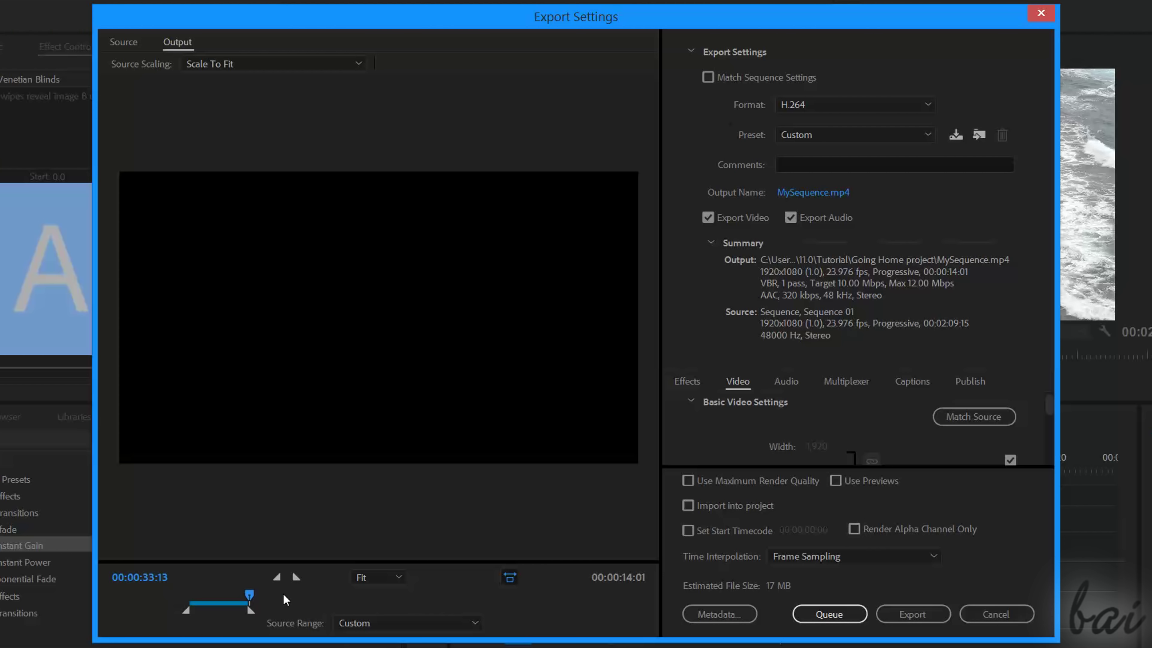
drag(287, 598, 465, 603)
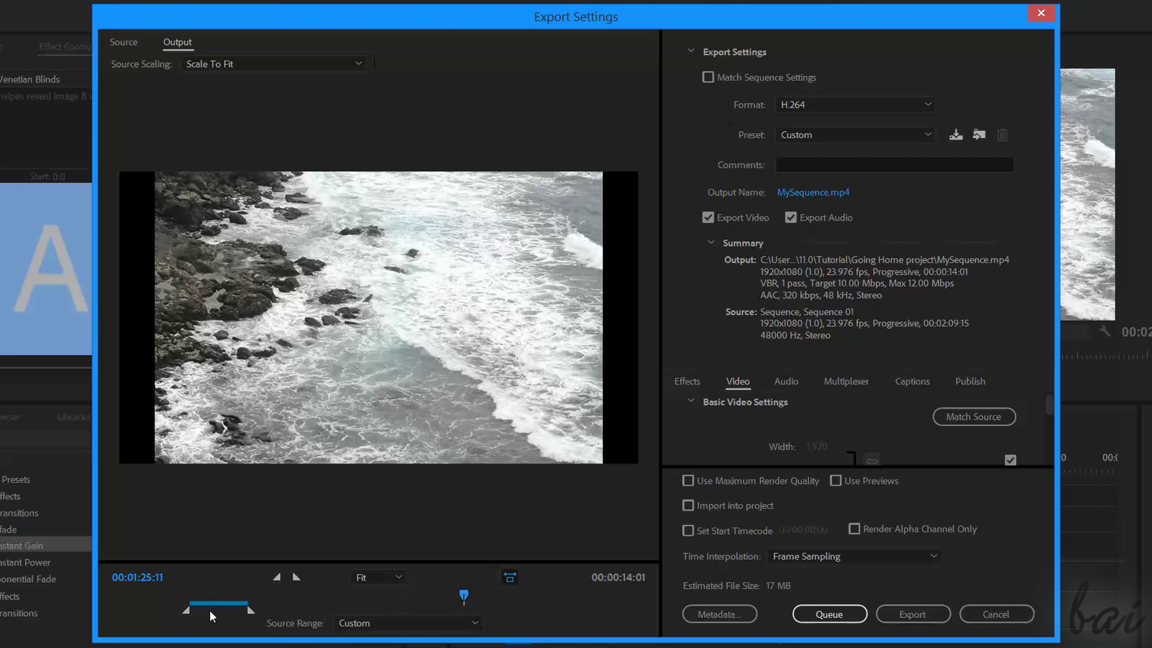